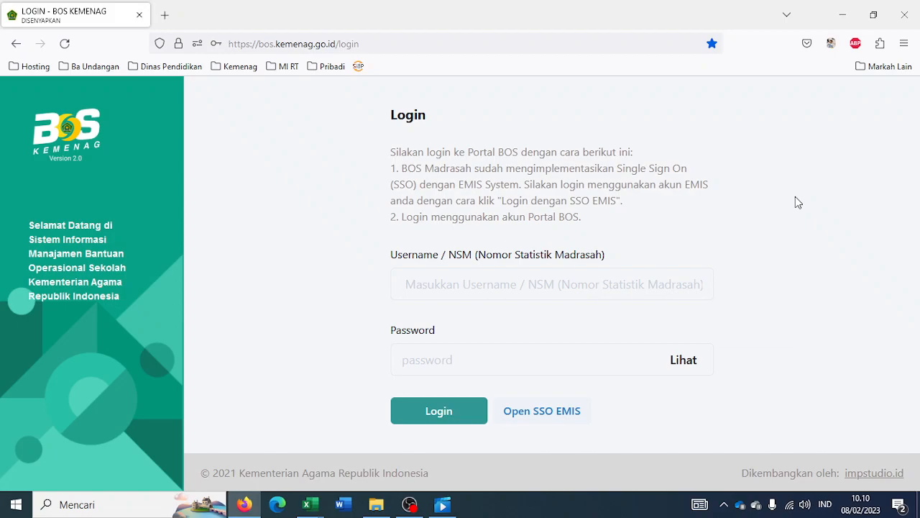
Step: Log in to the BOS portal with the madrasah's saved username and its stored account password
{"action": "left_click", "coordinate": [660, 281]}
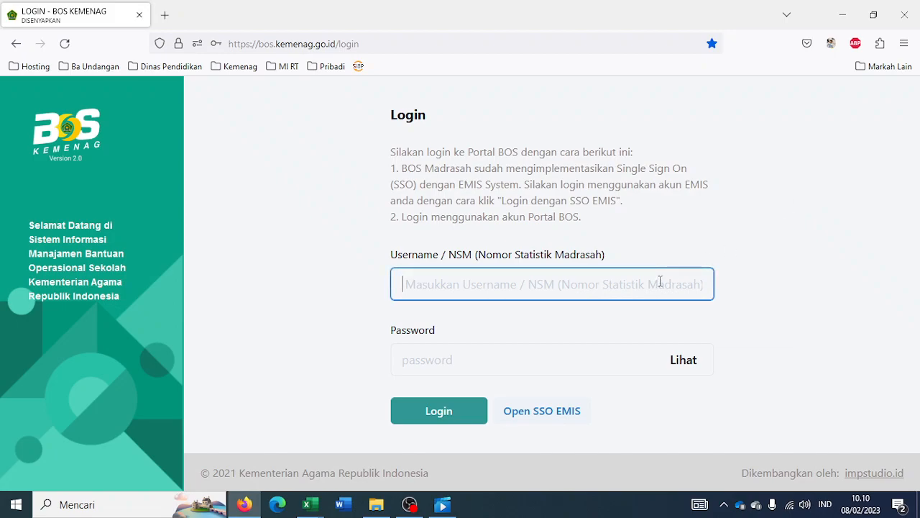
{"action": "left_click", "coordinate": [660, 281]}
{"action": "type", "text": "11"}
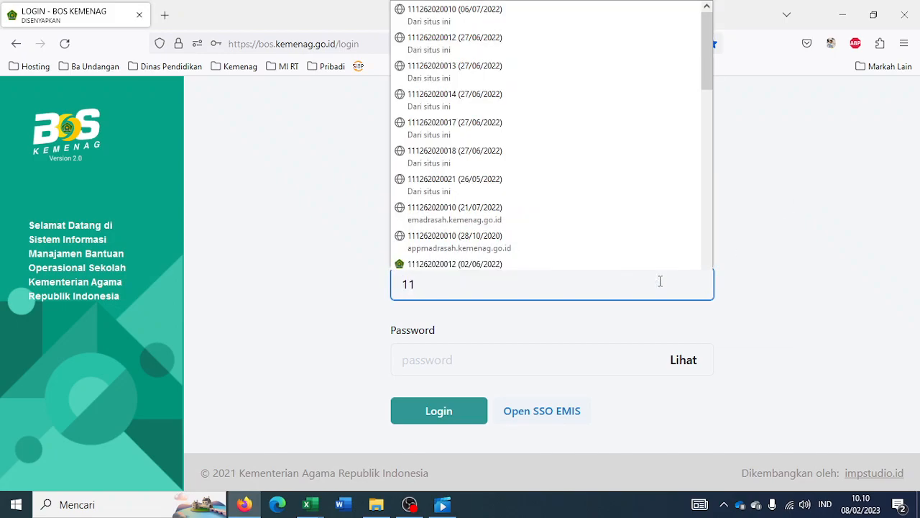
{"action": "key", "text": "Down"}
{"action": "key", "text": "Down"}
{"action": "key", "text": "Down"}
{"action": "key", "text": "Down"}
{"action": "key", "text": "Down"}
{"action": "key", "text": "Down"}
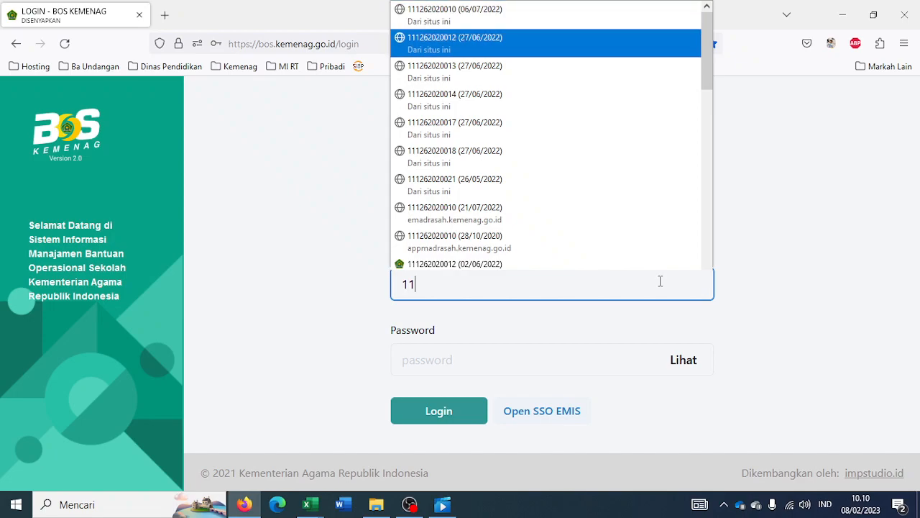
{"action": "key", "text": "Return"}
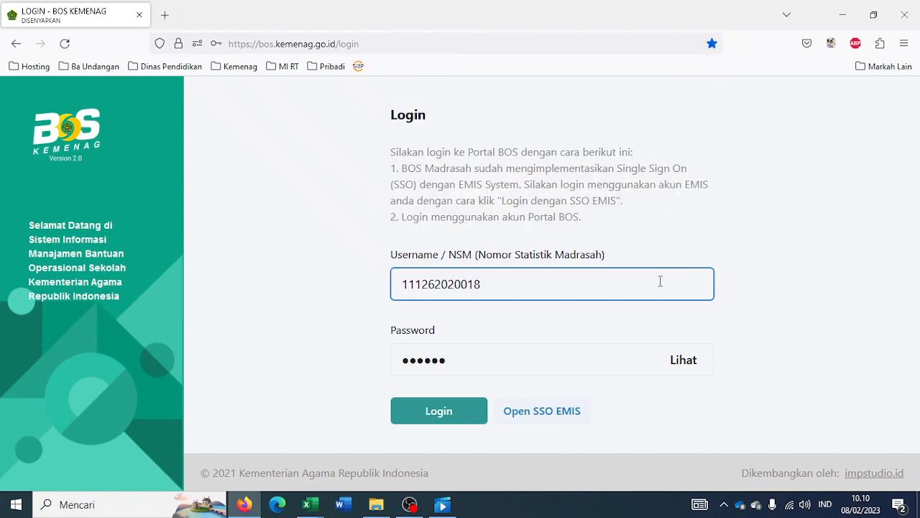
{"action": "left_click", "coordinate": [438, 411]}
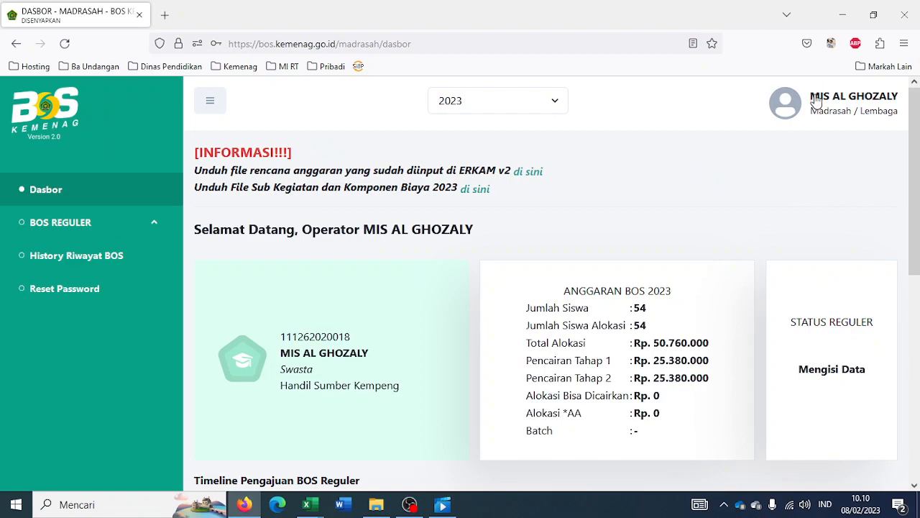
Step: Look over the dashboard and open the Persyaratan Pencairan Dana page under BOS Reguler to review the required documents
{"action": "scroll", "coordinate": [740, 256], "scroll_direction": "down", "scroll_amount": 3}
{"action": "scroll", "coordinate": [755, 259], "scroll_direction": "up", "scroll_amount": 3}
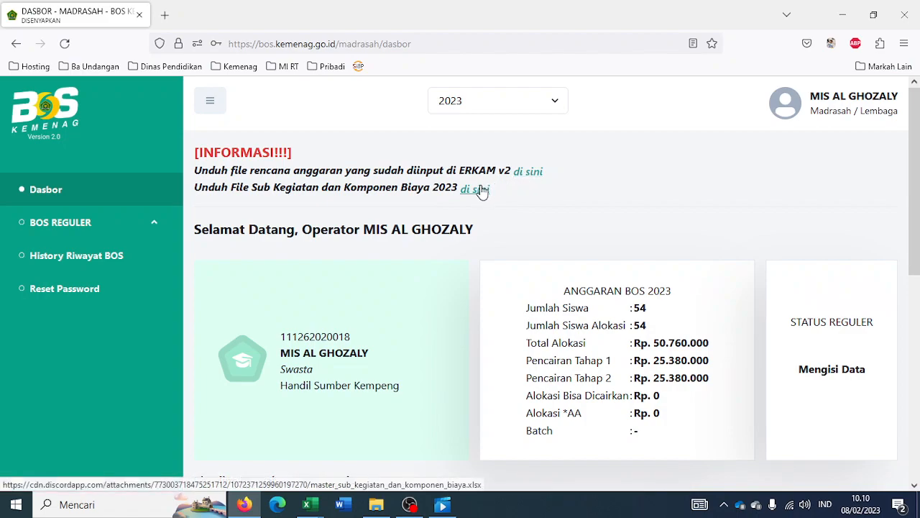
{"action": "left_click", "coordinate": [121, 221]}
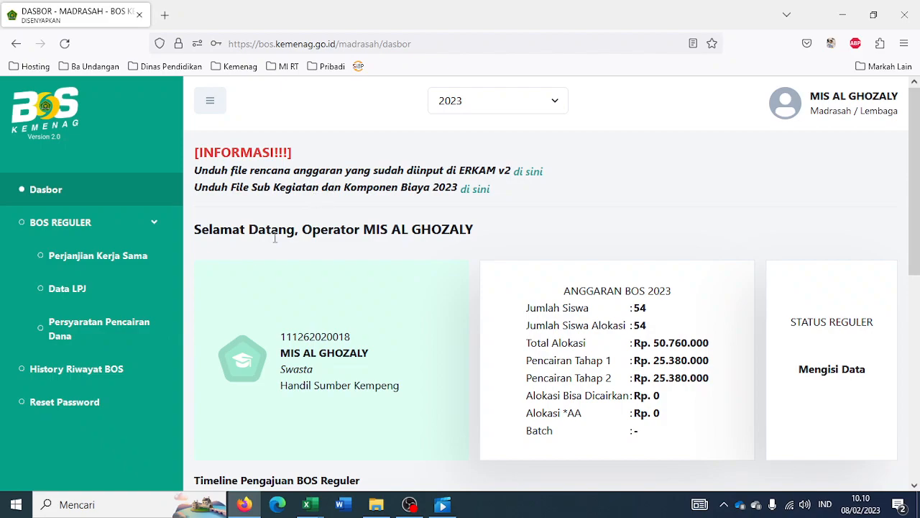
{"action": "left_click", "coordinate": [103, 328]}
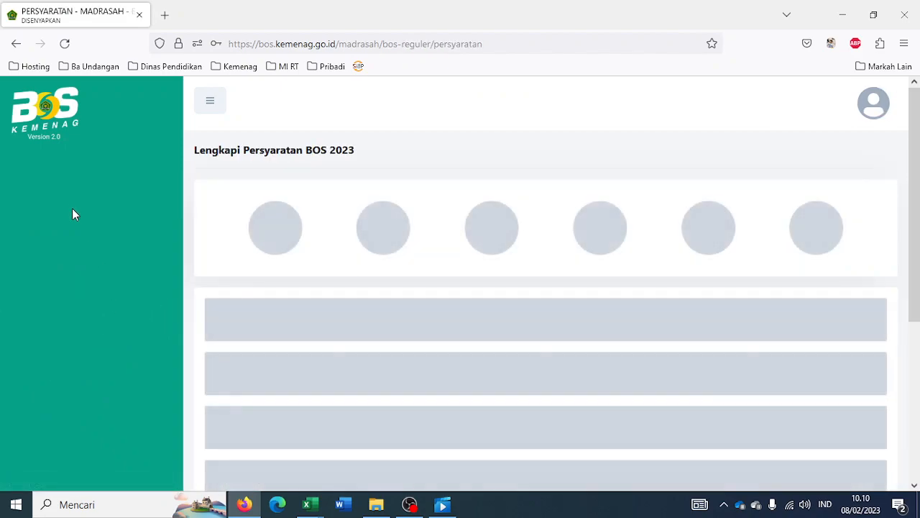
{"action": "scroll", "coordinate": [503, 338], "scroll_direction": "down", "scroll_amount": 5}
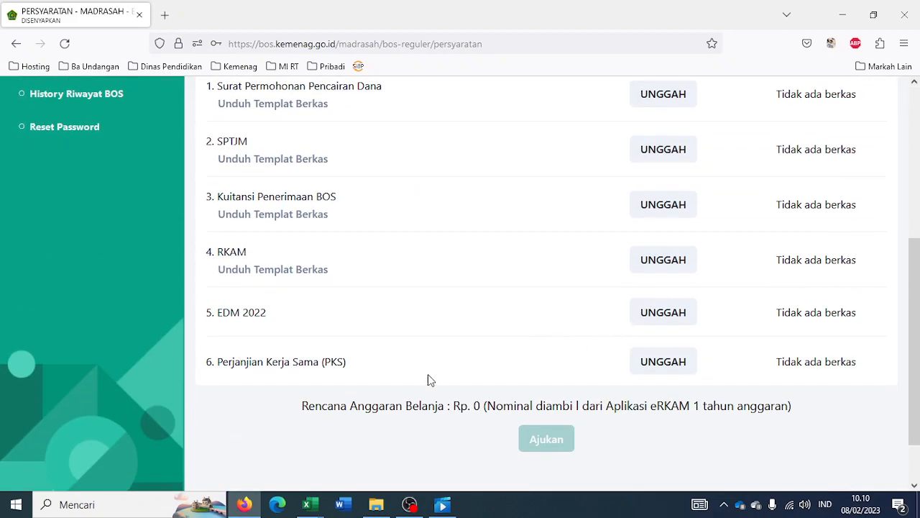
{"action": "left_click", "coordinate": [257, 273]}
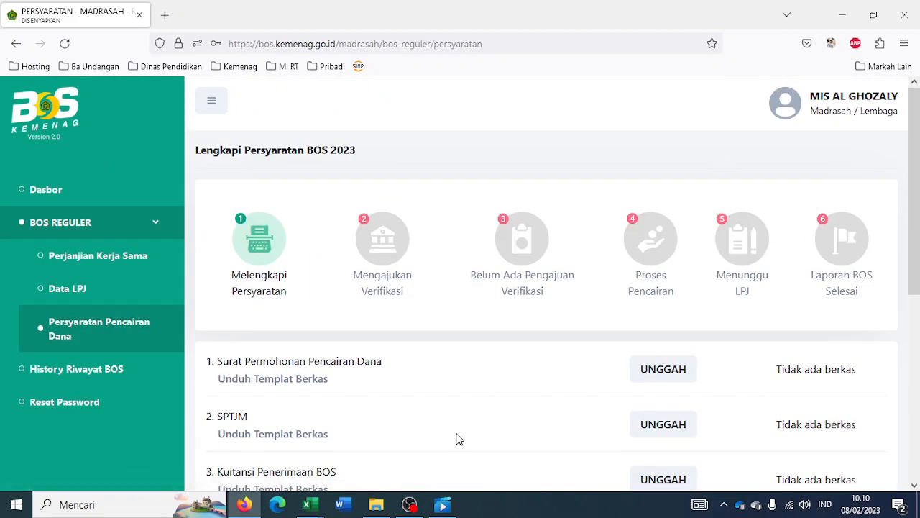
Step: Switch to the RKAM workbook in Excel and examine the empty Kode rows of the RKAM - Belanja NON EDM sheet
{"action": "mouse_move", "coordinate": [312, 501]}
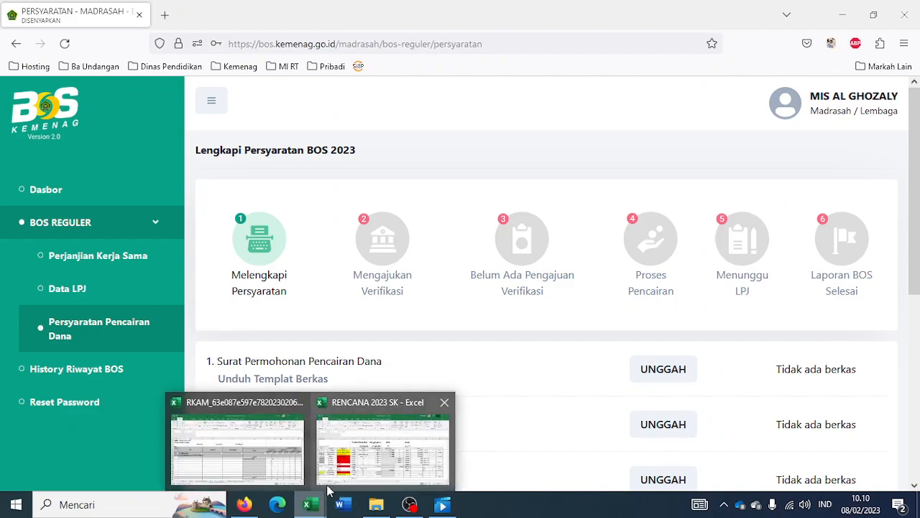
{"action": "left_click", "coordinate": [295, 460]}
{"action": "scroll", "coordinate": [432, 355], "scroll_direction": "down", "scroll_amount": 1}
{"action": "scroll", "coordinate": [439, 350], "scroll_direction": "up", "scroll_amount": 1}
{"action": "left_click", "coordinate": [439, 350]}
{"action": "key", "text": "Left"}
{"action": "key", "text": "Left"}
{"action": "key", "text": "Left"}
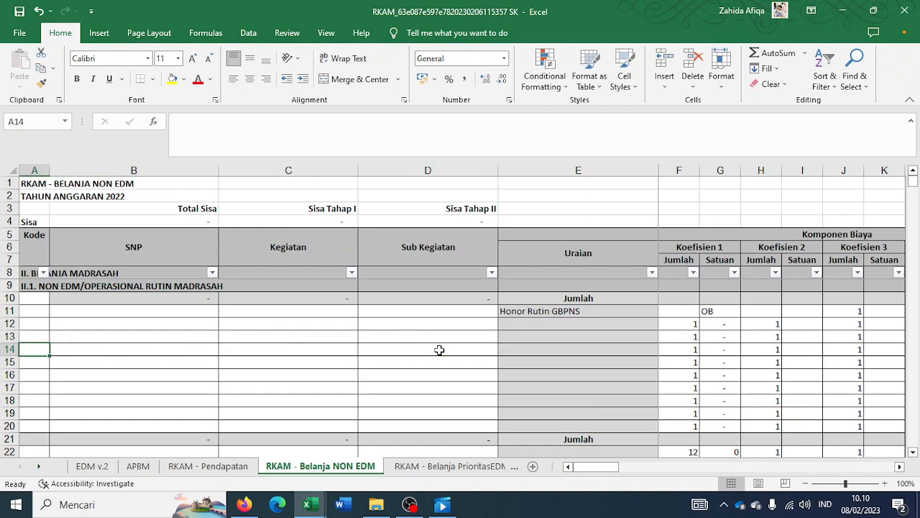
{"action": "key", "text": "Up"}
{"action": "key", "text": "Up"}
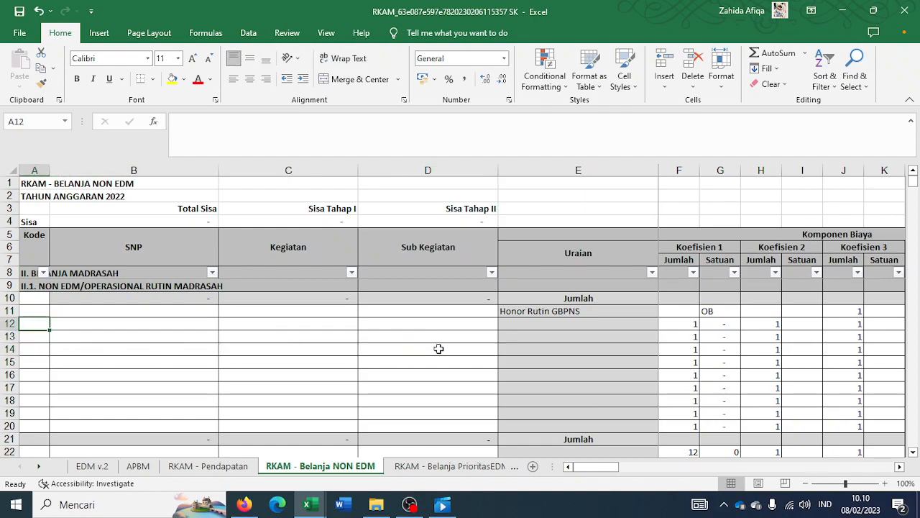
Step: Switch to the RENCANA 2023 SK workbook and review the activity codes on the Tahap 2 sheet
{"action": "mouse_move", "coordinate": [311, 506]}
{"action": "left_click", "coordinate": [391, 450]}
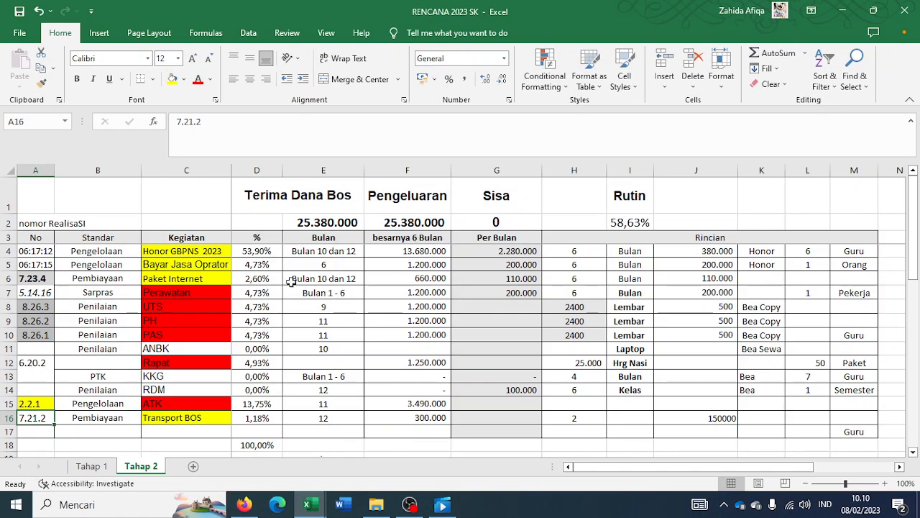
{"action": "left_click", "coordinate": [94, 267]}
{"action": "key", "text": "Left"}
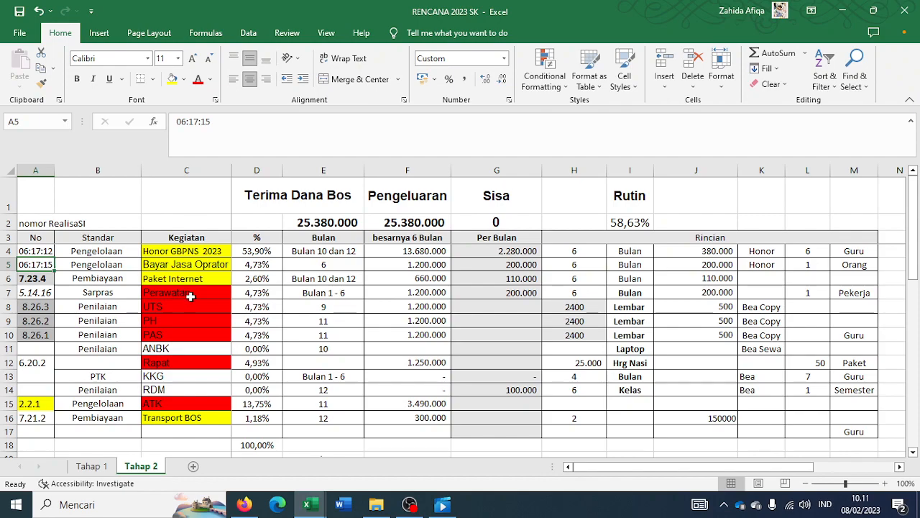
Step: Switch to the browser and open the BOS portal's Dasbor page to view the 2023 budget figures
{"action": "mouse_move", "coordinate": [245, 504]}
{"action": "left_click", "coordinate": [237, 439]}
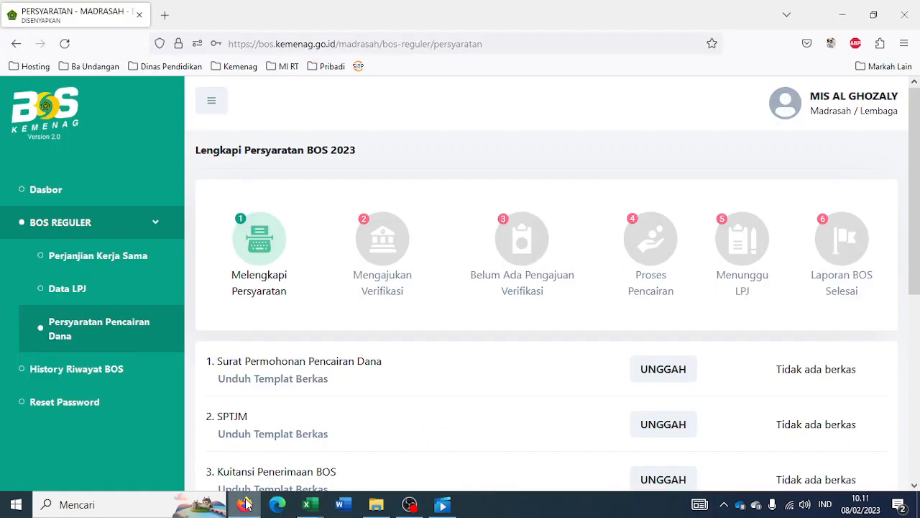
{"action": "left_click", "coordinate": [50, 187]}
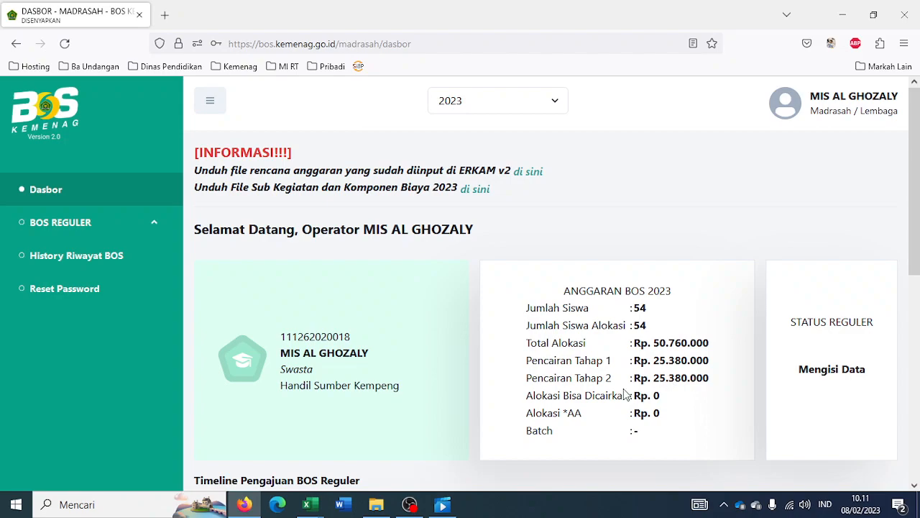
Step: Switch to the RKAM workbook and enter 54 as the Tahap I student count in H6 of the RKAM - Pendapatan sheet
{"action": "mouse_move", "coordinate": [309, 504]}
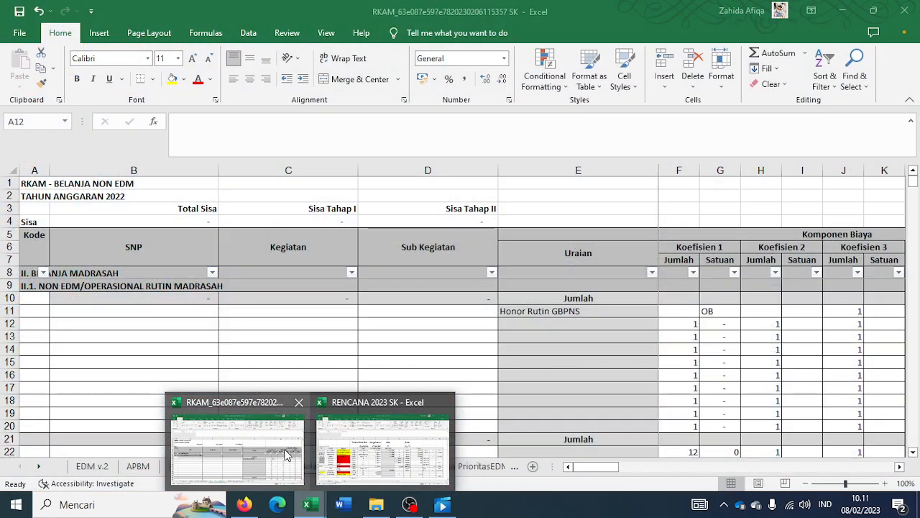
{"action": "left_click", "coordinate": [288, 452]}
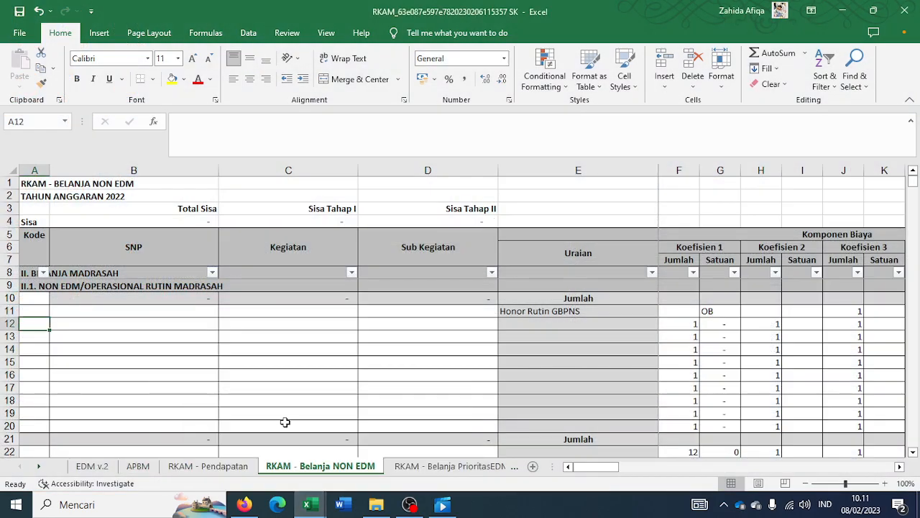
{"action": "left_click", "coordinate": [204, 469]}
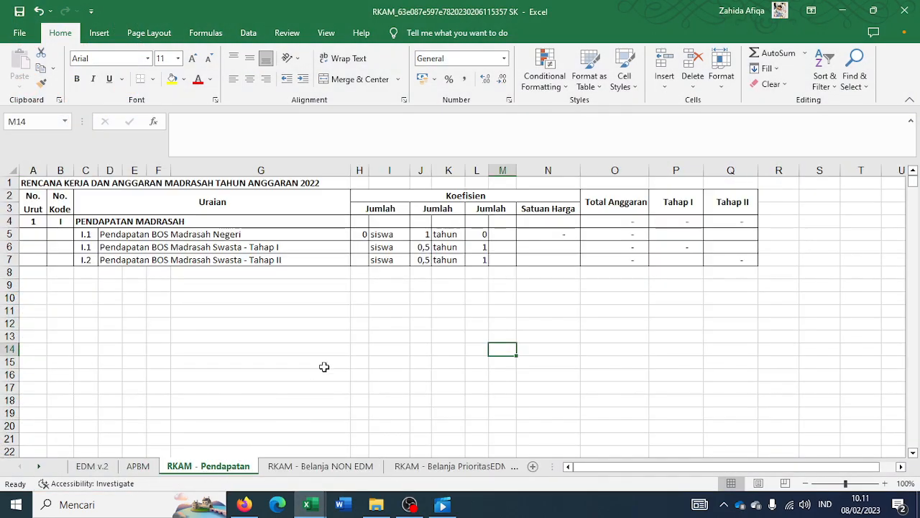
{"action": "left_click", "coordinate": [364, 247]}
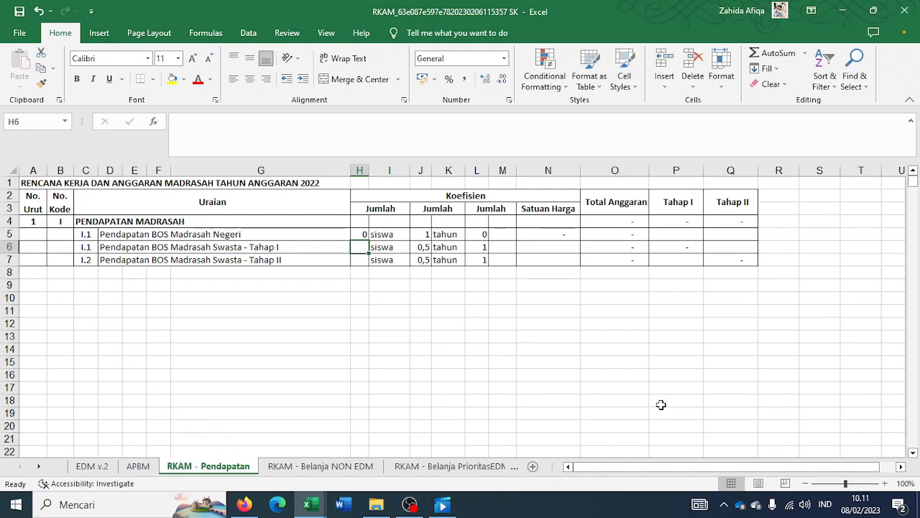
{"action": "type", "text": "54"}
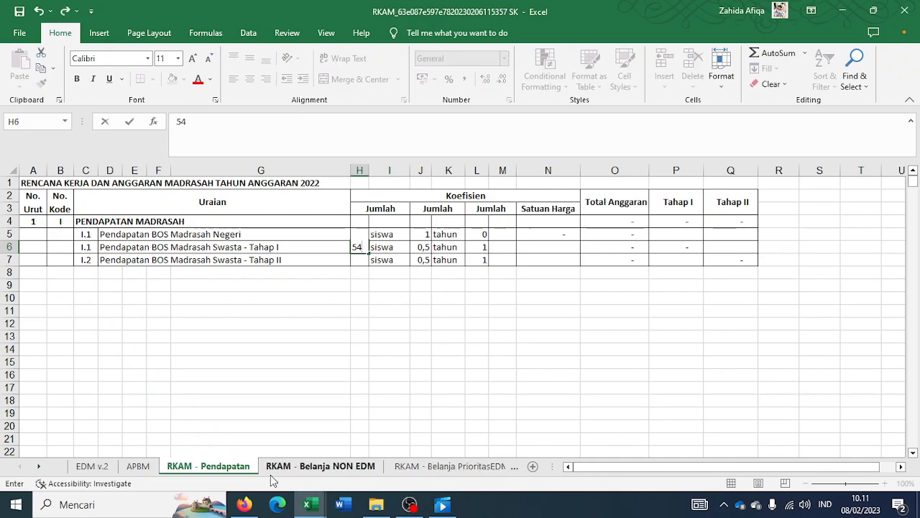
Step: Check the student count on the portal dashboard, and enter 54 for Tahap II in cell H7 of the RKAM - Pendapatan sheet
{"action": "left_click", "coordinate": [245, 505]}
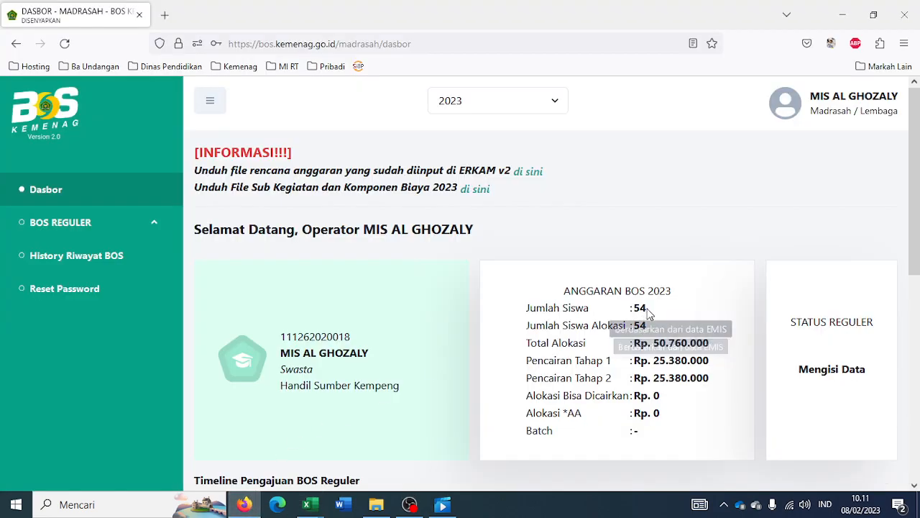
{"action": "mouse_move", "coordinate": [309, 506]}
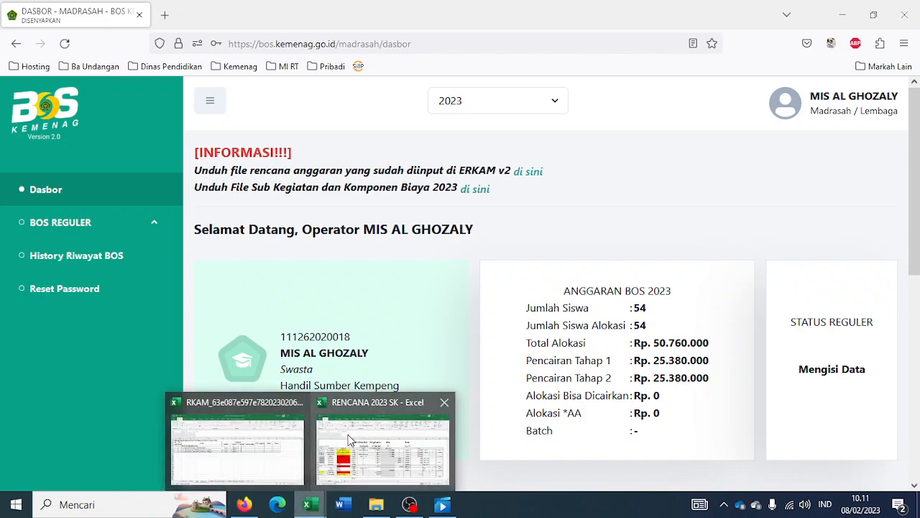
{"action": "left_click", "coordinate": [263, 440]}
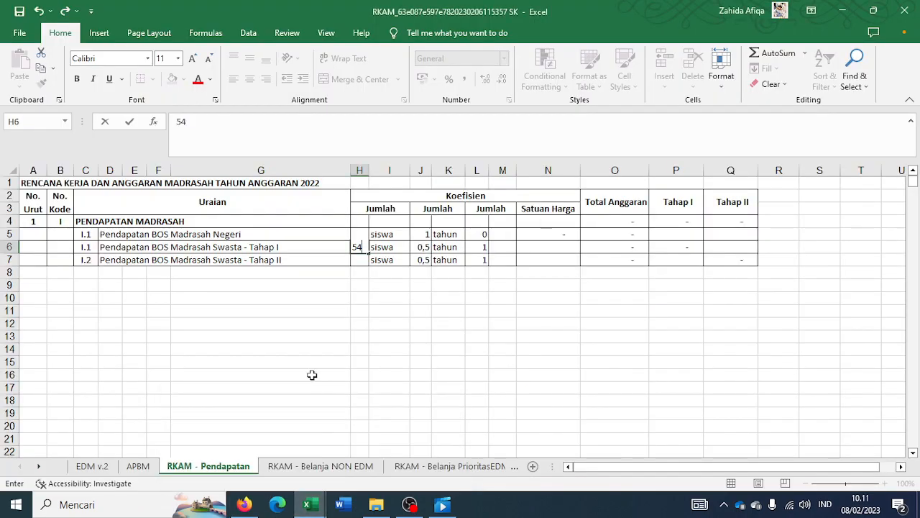
{"action": "left_click", "coordinate": [365, 262]}
{"action": "type", "text": "54"}
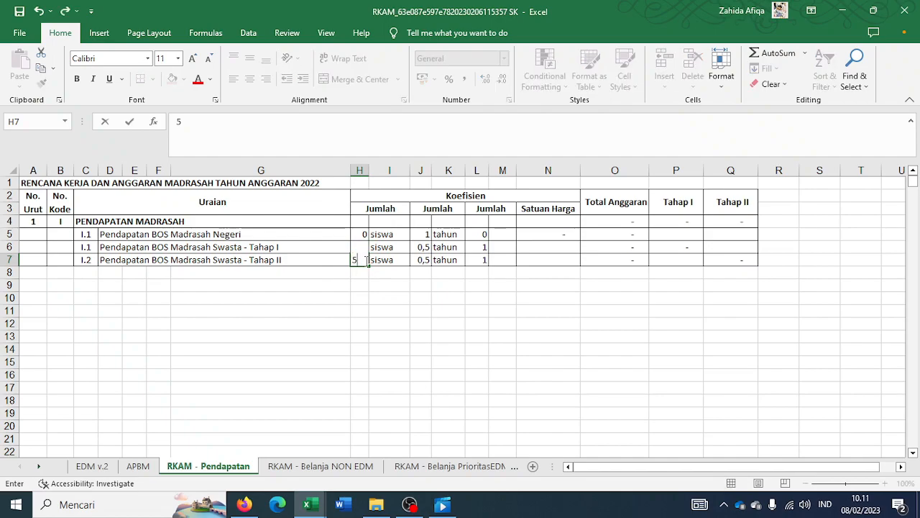
{"action": "key", "text": "Return"}
Step: Set the Satuan Harga to 940000 for both Tahap I and Tahap II in cells N6 and N7
{"action": "key", "text": "Up"}
{"action": "key", "text": "Up"}
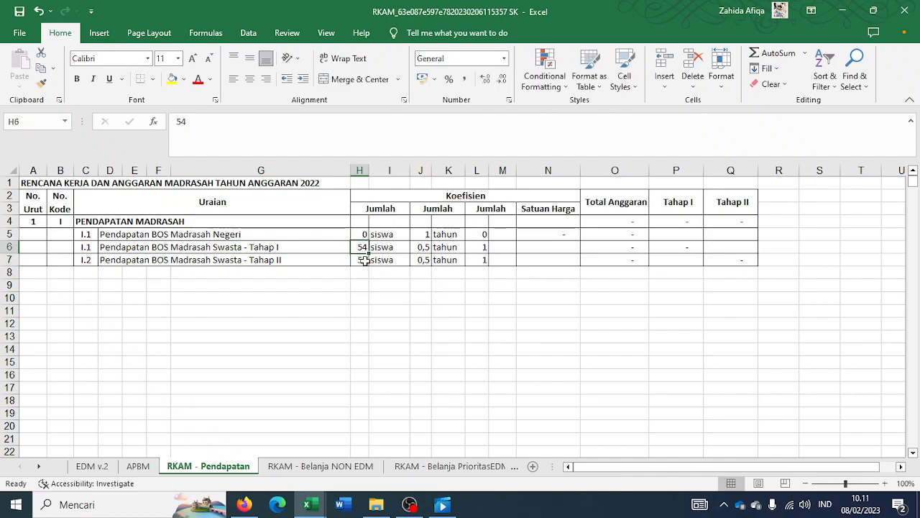
{"action": "key", "text": "Right"}
{"action": "key", "text": "Right"}
{"action": "key", "text": "Right"}
{"action": "key", "text": "Right"}
{"action": "key", "text": "Right"}
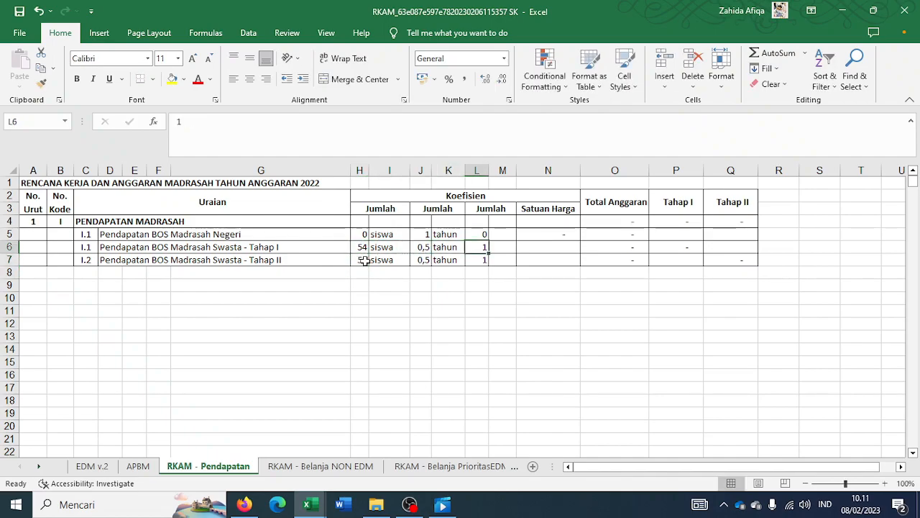
{"action": "key", "text": "Right"}
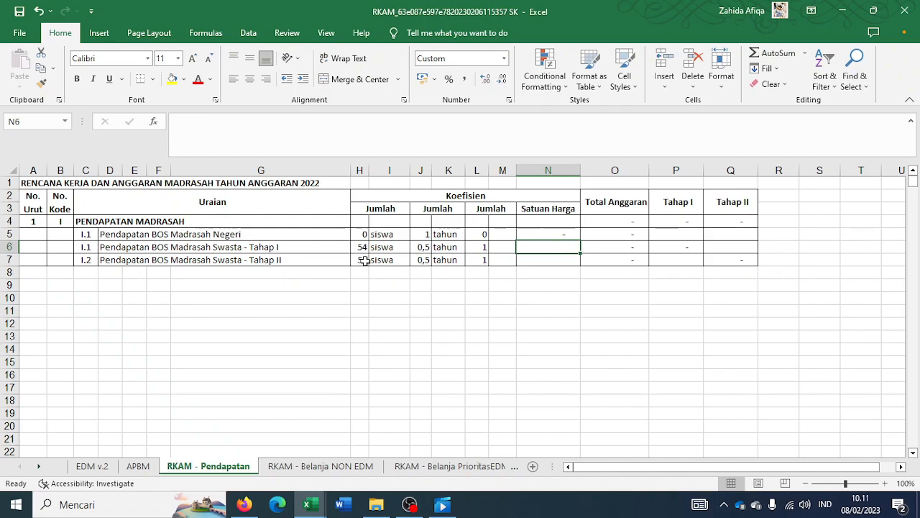
{"action": "type", "text": "940000"}
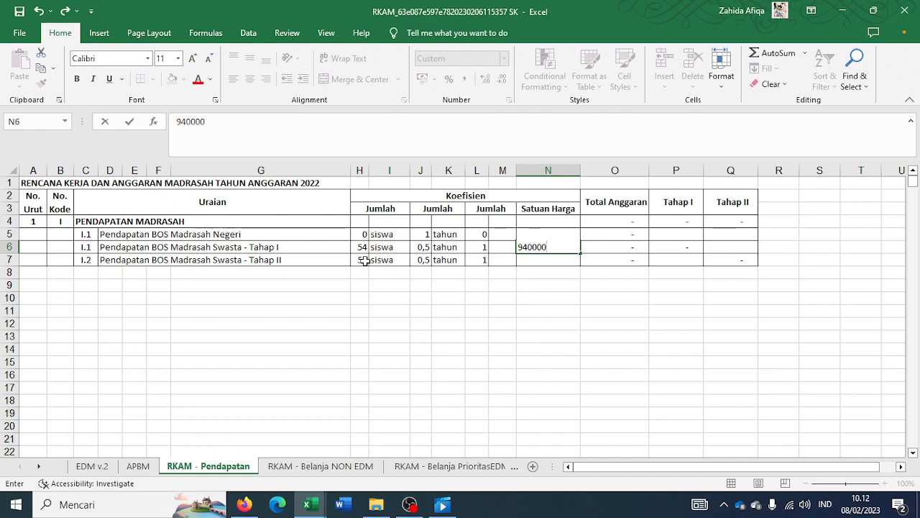
{"action": "key", "text": "Return"}
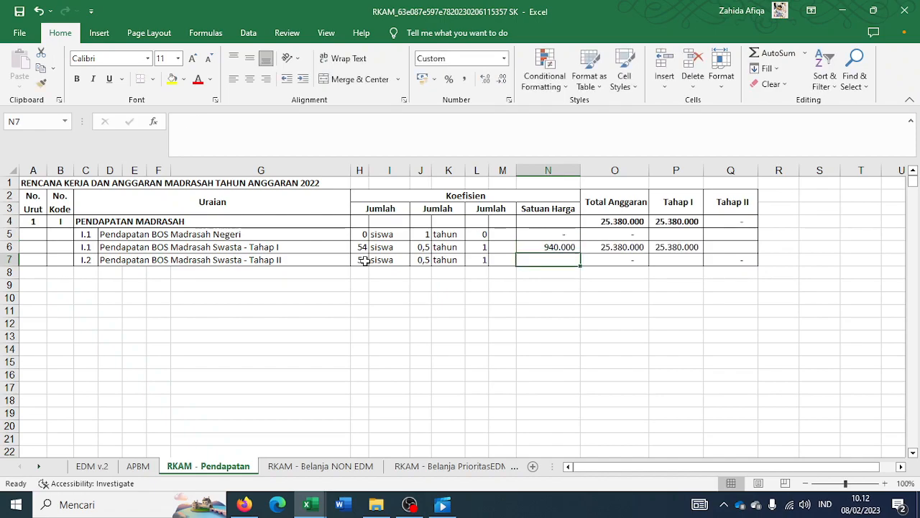
{"action": "type", "text": "940000"}
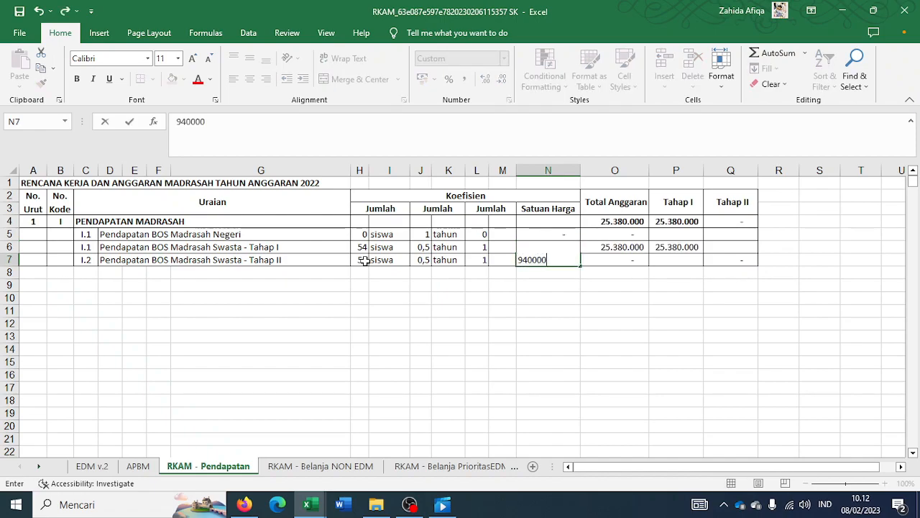
{"action": "key", "text": "Return"}
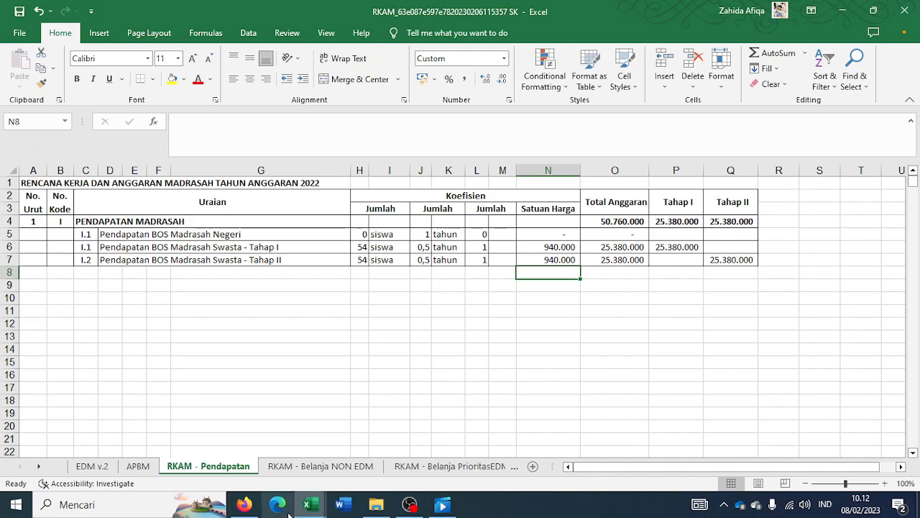
Step: Switch to the browser and compare the dashboard's total and per-stage allocations with the worksheet's income amounts
{"action": "left_click", "coordinate": [245, 505]}
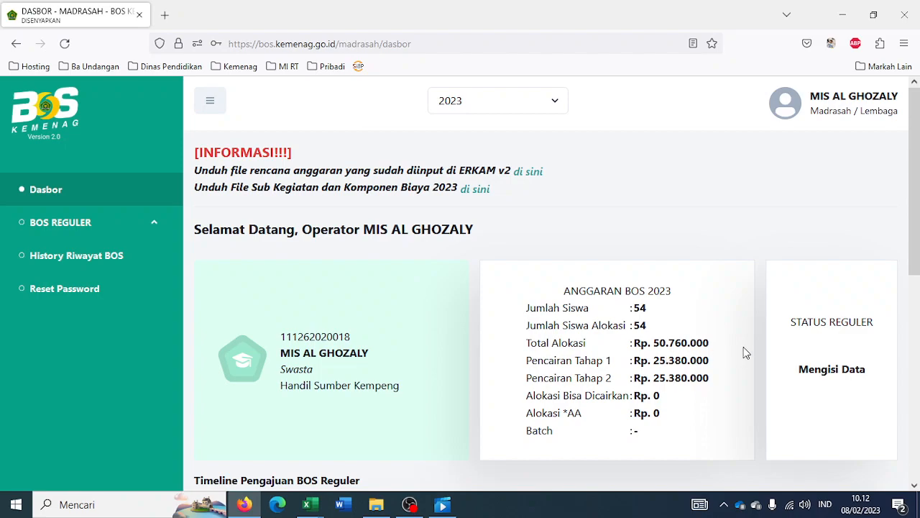
{"action": "mouse_move", "coordinate": [309, 501]}
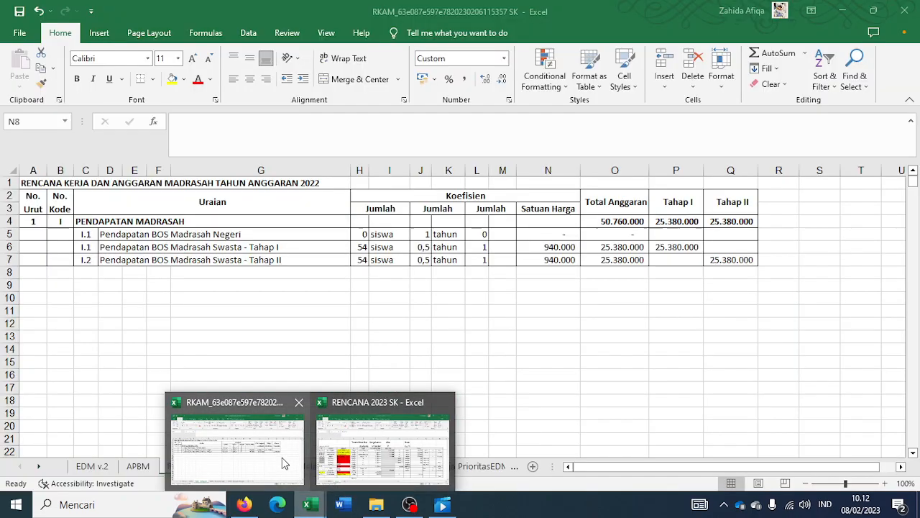
Step: Switch to the RKAM workbook and enter a SKOR of 2 in cell H7 of the EDM v.2 sheet
{"action": "left_click", "coordinate": [281, 457]}
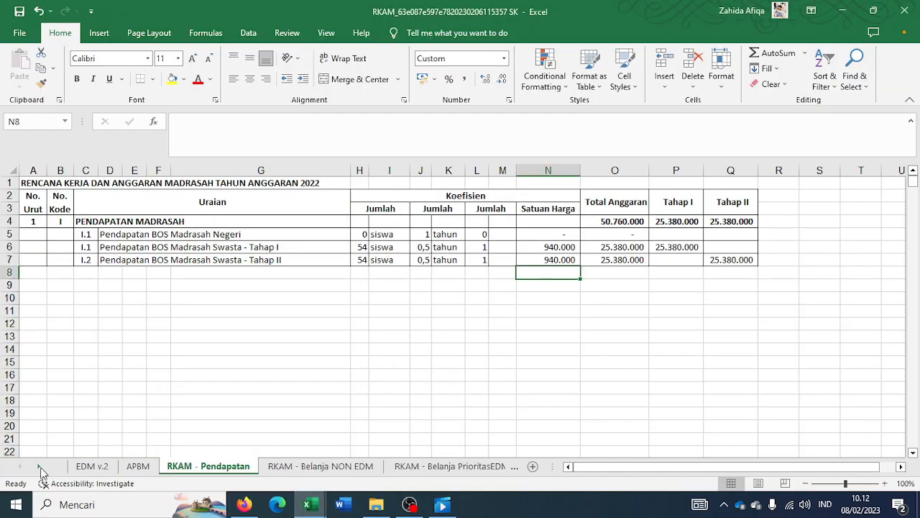
{"action": "left_click", "coordinate": [102, 472]}
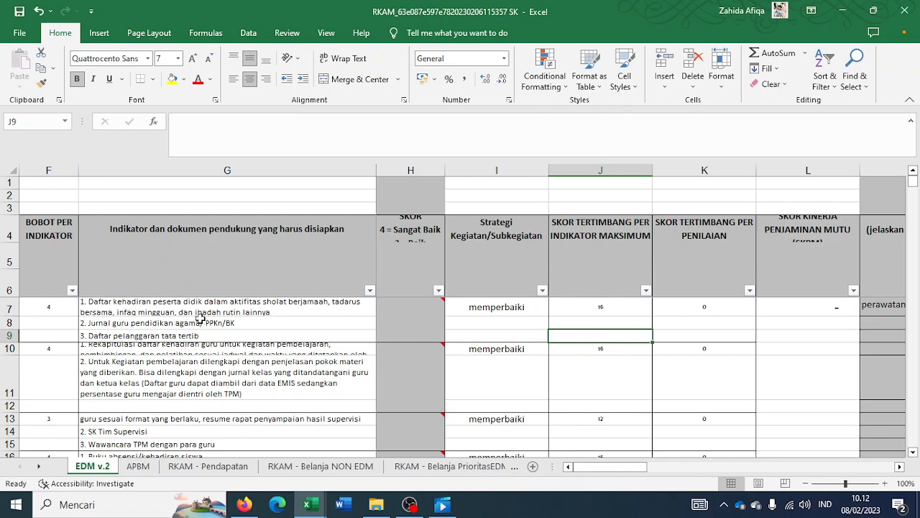
{"action": "left_click", "coordinate": [240, 321]}
{"action": "key", "text": "Left"}
{"action": "key", "text": "Left"}
{"action": "key", "text": "Left"}
{"action": "key", "text": "Up"}
{"action": "key", "text": "Up"}
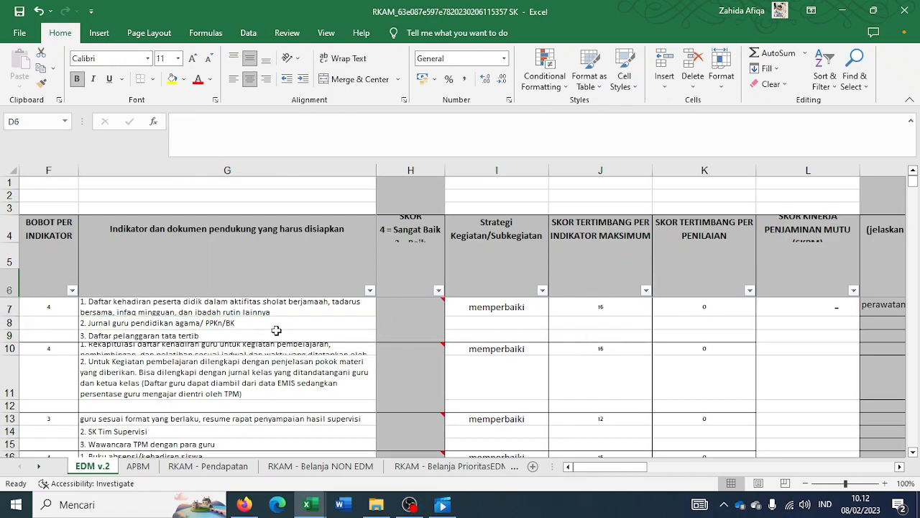
{"action": "left_click", "coordinate": [413, 304]}
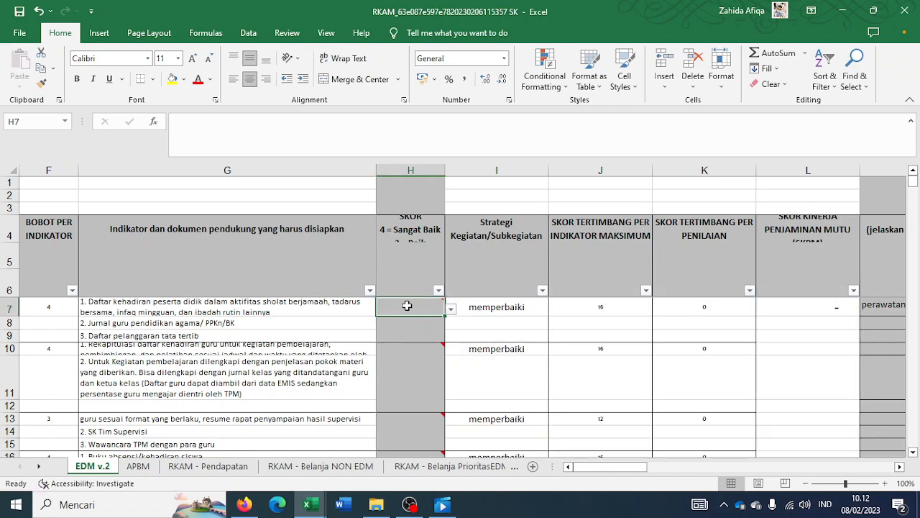
{"action": "mouse_move", "coordinate": [407, 306]}
{"action": "type", "text": "2"}
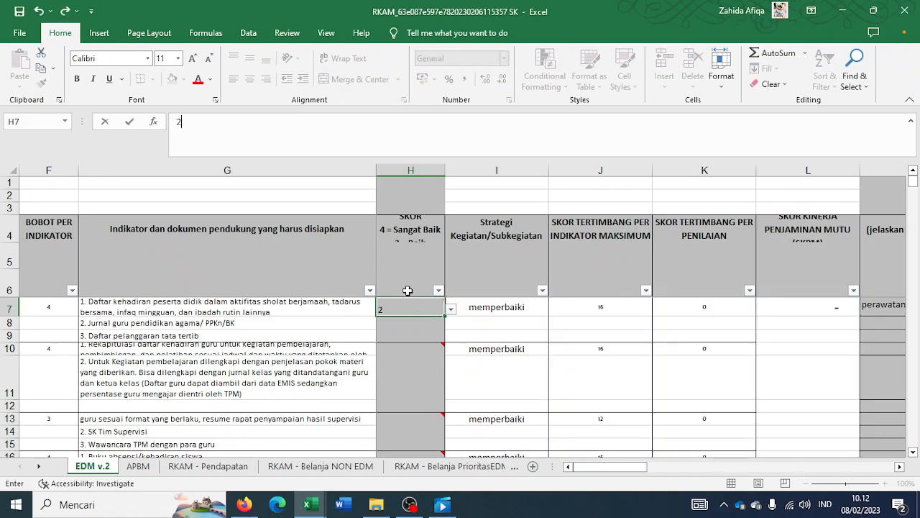
{"action": "key", "text": "Return"}
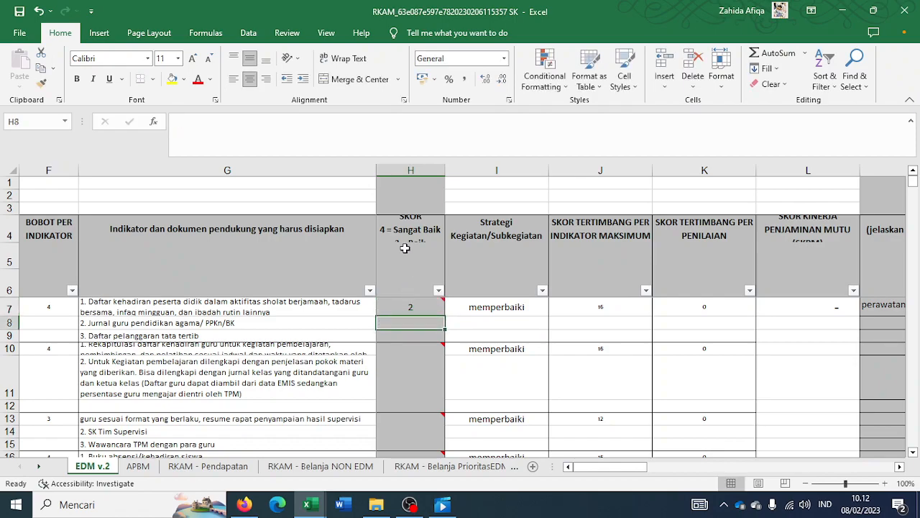
Step: Check the SKOR scale in H4, then review row 7's SKPM formula, Deskripsi and Kode cells on the EDM v.2 sheet
{"action": "left_click", "coordinate": [408, 229]}
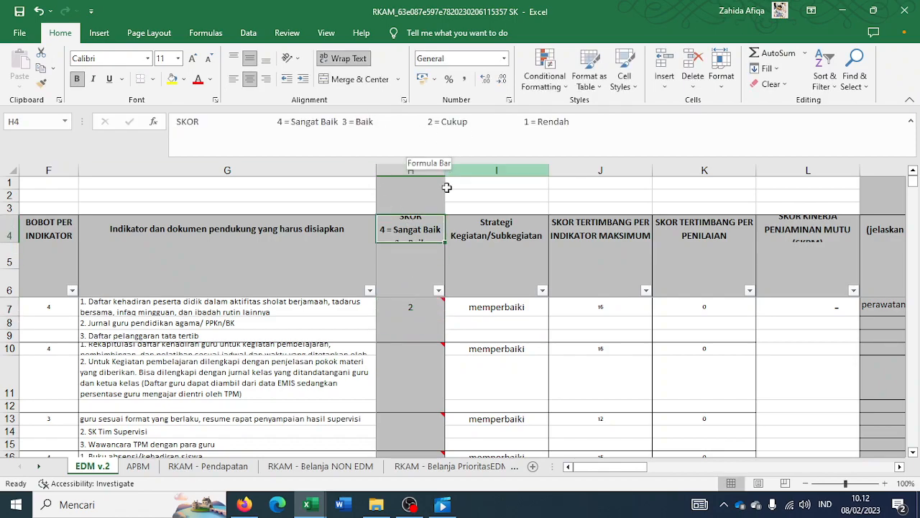
{"action": "left_click", "coordinate": [495, 338]}
{"action": "left_click", "coordinate": [524, 310]}
{"action": "left_click", "coordinate": [552, 308]}
{"action": "key", "text": "Right"}
{"action": "key", "text": "Right"}
{"action": "key", "text": "Right"}
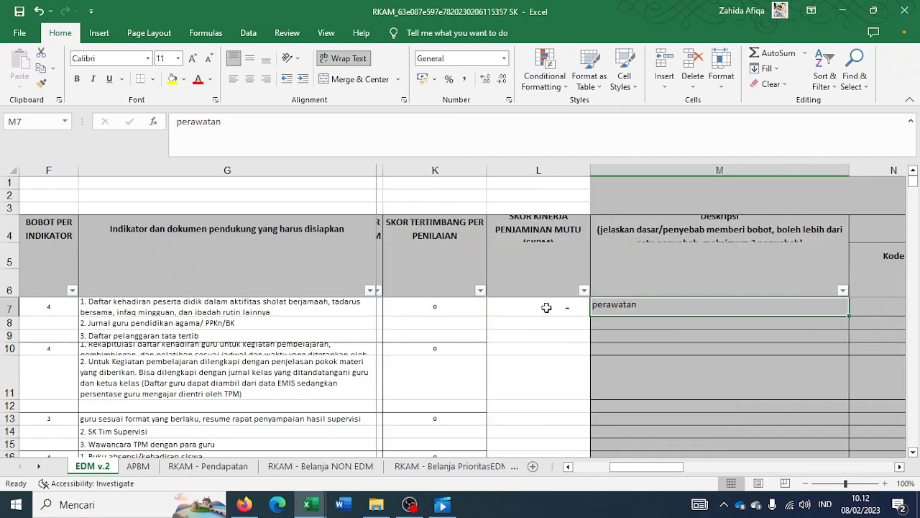
{"action": "left_click", "coordinate": [549, 311]}
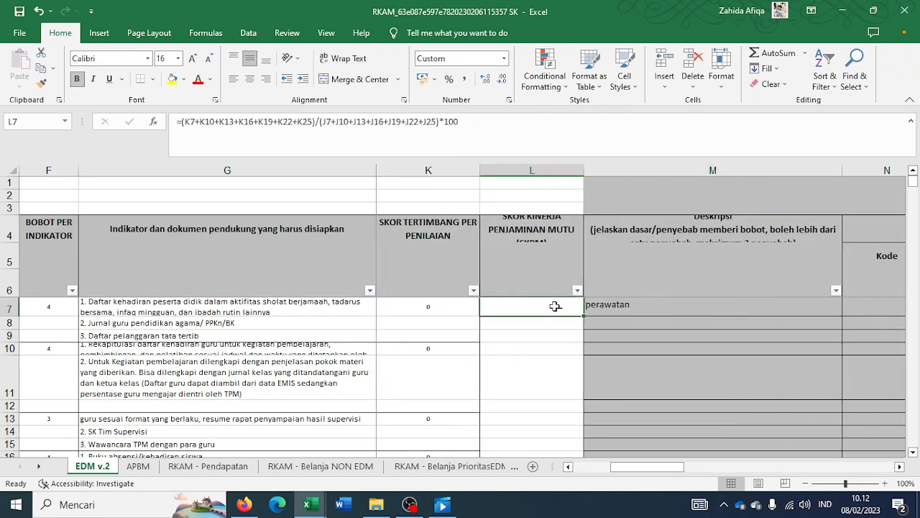
{"action": "key", "text": "Right"}
{"action": "key", "text": "Right"}
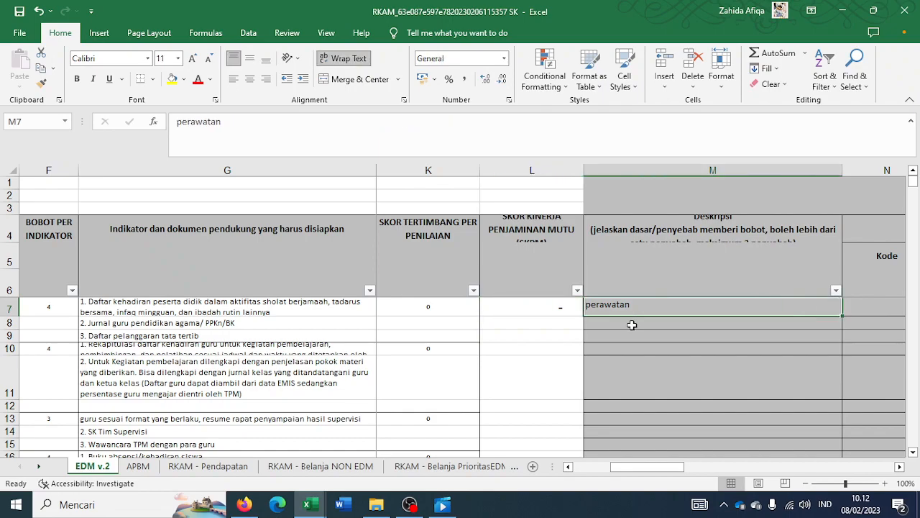
{"action": "left_click", "coordinate": [568, 305]}
{"action": "key", "text": "Right"}
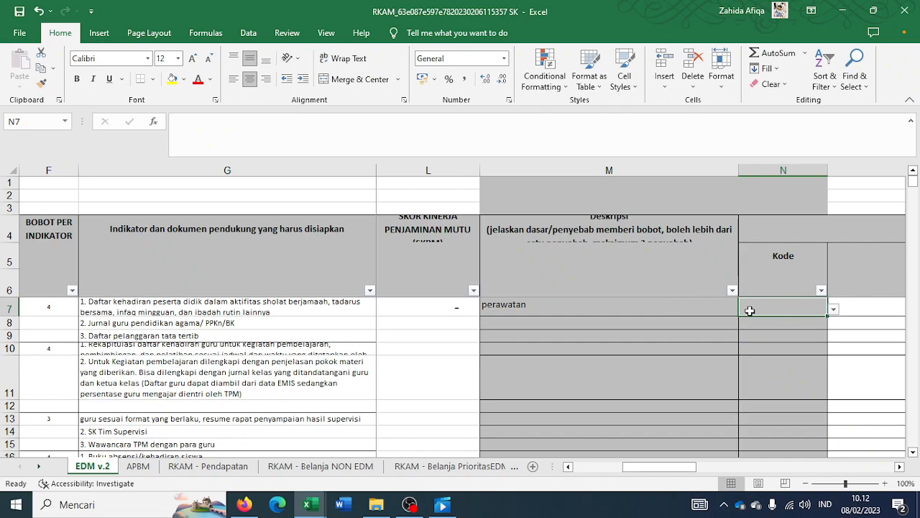
Step: Review the codes on the daftar sub kegiatan sheet and on the Tahap 2 sheet of the RENCANA 2023 SK workbook
{"action": "left_click", "coordinate": [519, 467]}
{"action": "left_click", "coordinate": [519, 467]}
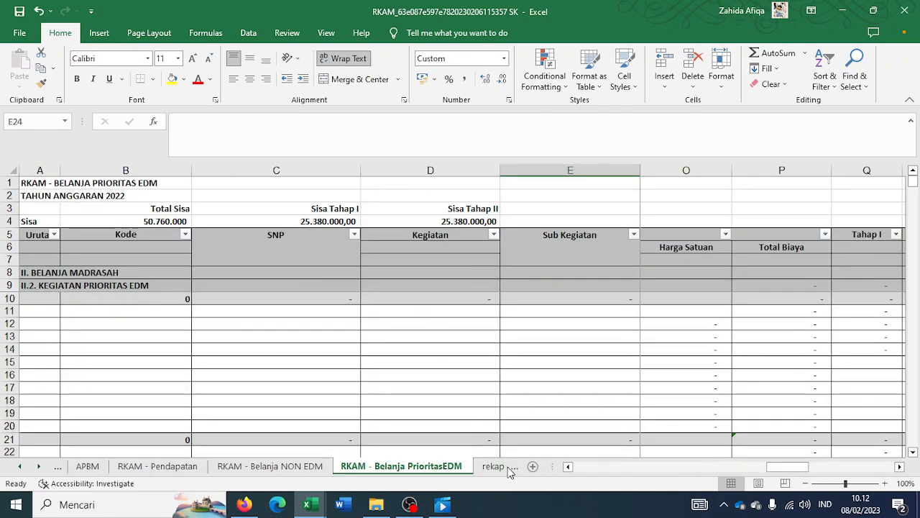
{"action": "left_click", "coordinate": [509, 467]}
{"action": "left_click", "coordinate": [499, 470]}
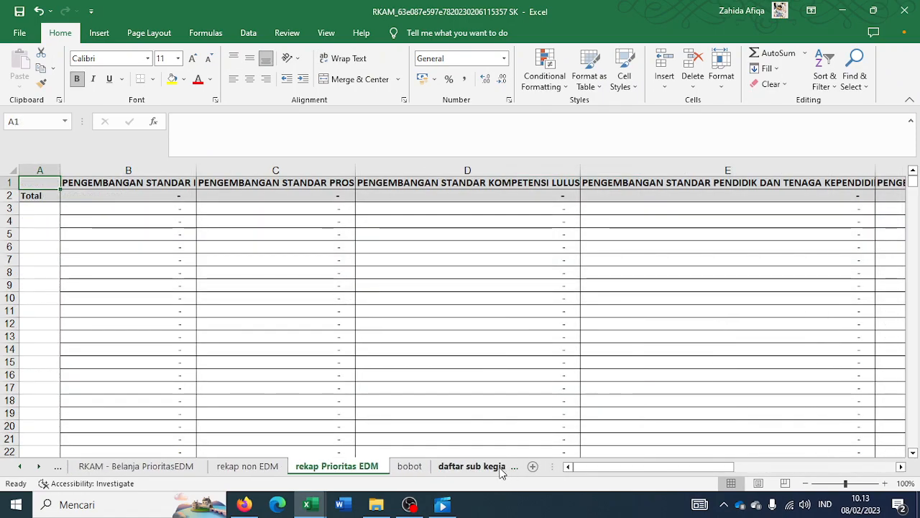
{"action": "left_click", "coordinate": [500, 470]}
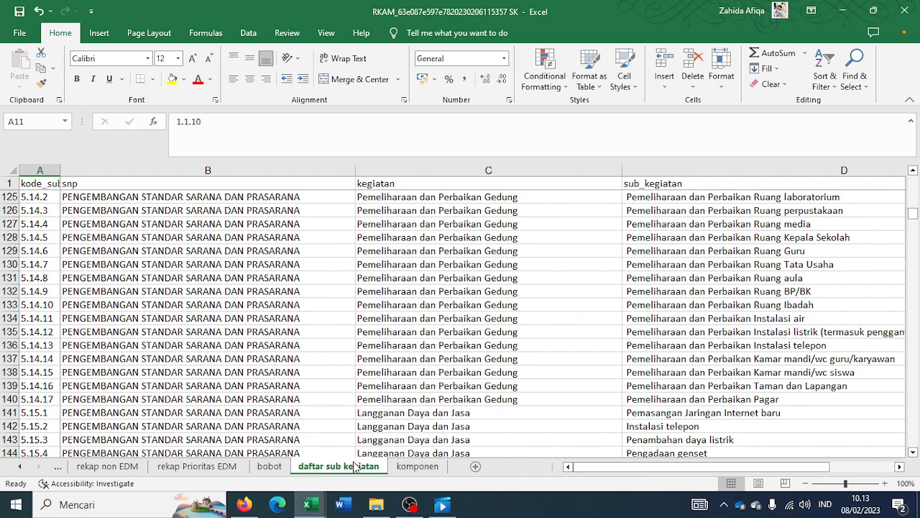
{"action": "mouse_move", "coordinate": [320, 509]}
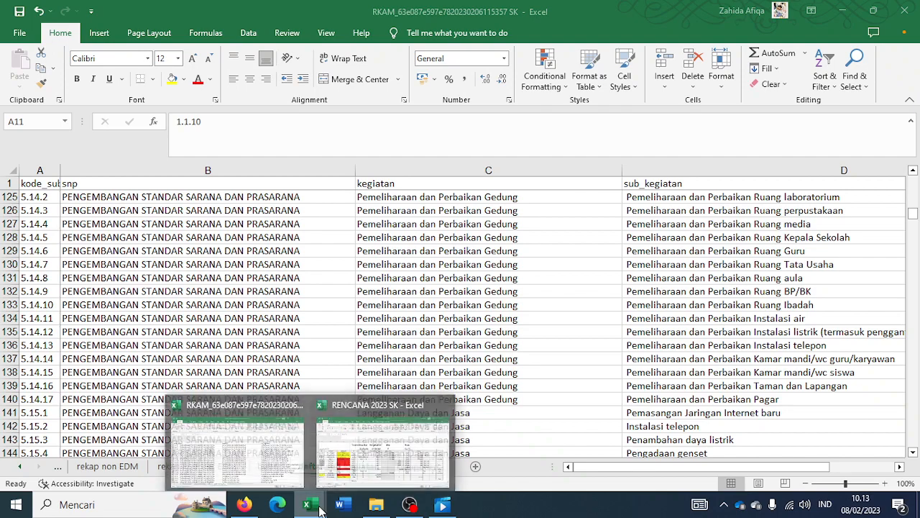
{"action": "left_click", "coordinate": [350, 453]}
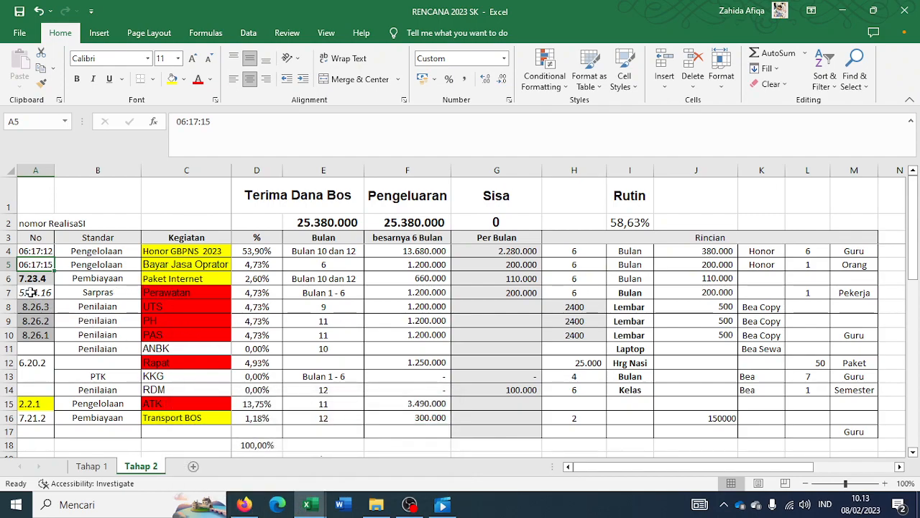
{"action": "mouse_move", "coordinate": [313, 511]}
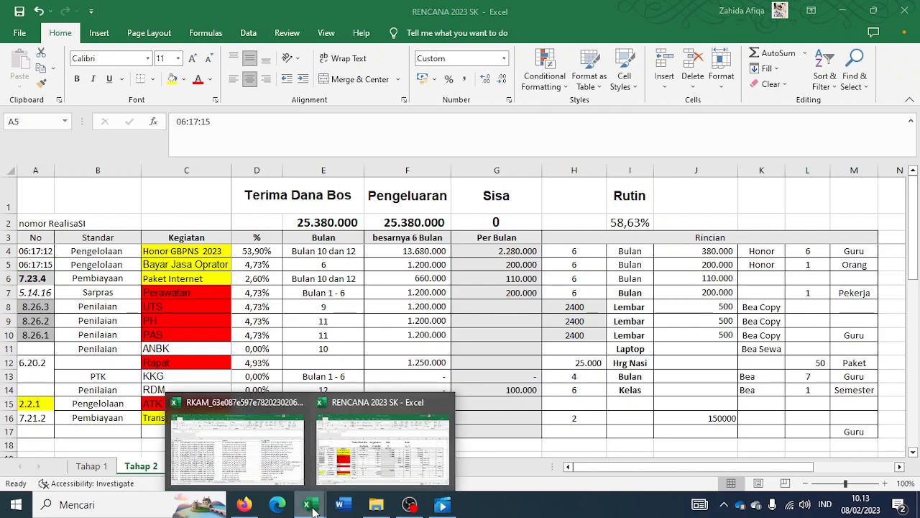
Step: Return to the EDM v.2 sheet of the RKAM workbook, check row 7's SKPM score and description, and select Kode cell N7
{"action": "left_click", "coordinate": [256, 451]}
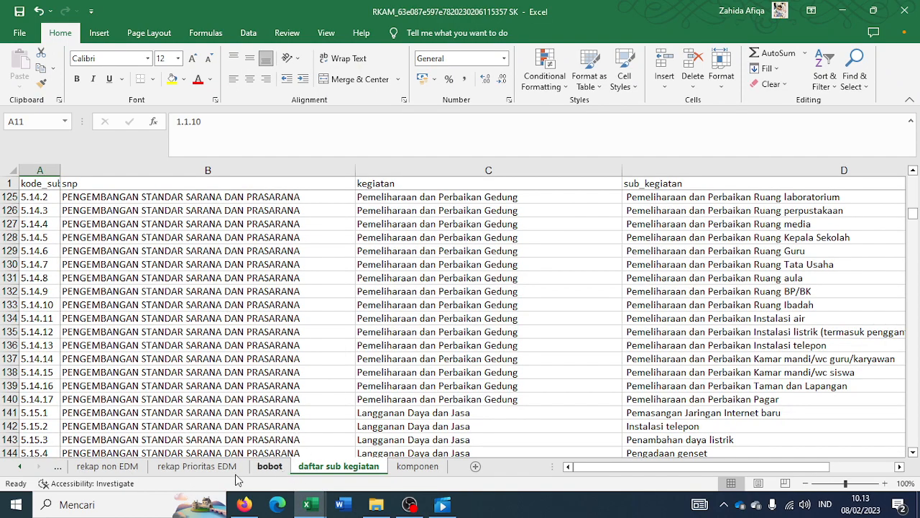
{"action": "left_click", "coordinate": [21, 465]}
{"action": "left_click", "coordinate": [21, 466]}
{"action": "left_click", "coordinate": [24, 467]}
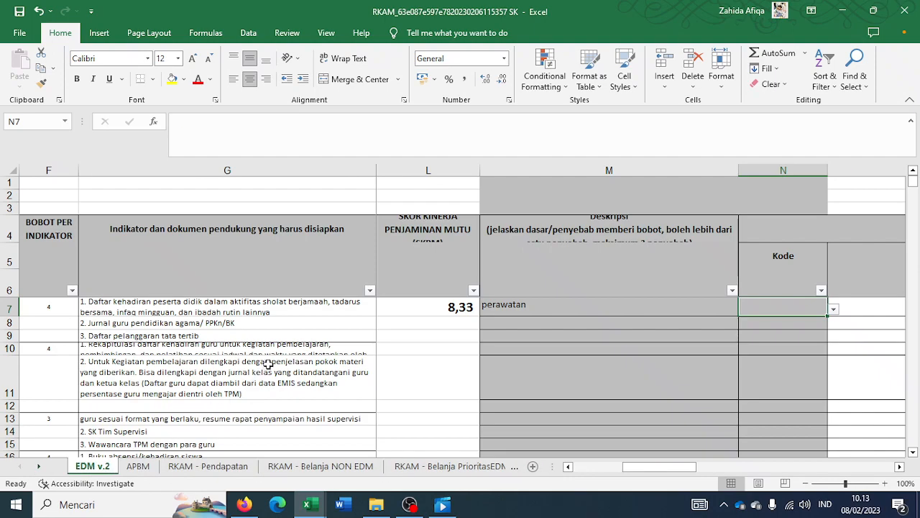
{"action": "left_click", "coordinate": [432, 302]}
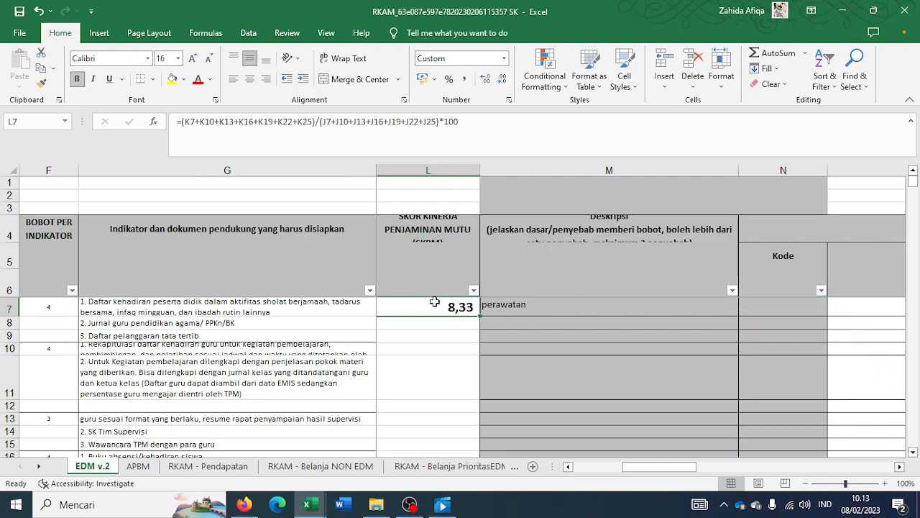
{"action": "left_click", "coordinate": [690, 302]}
{"action": "left_click", "coordinate": [803, 307]}
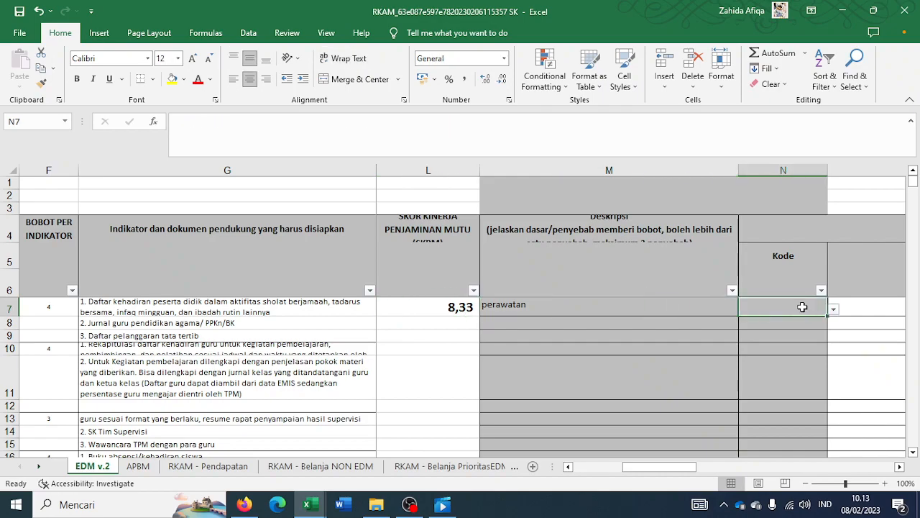
{"action": "type", "text": "5."}
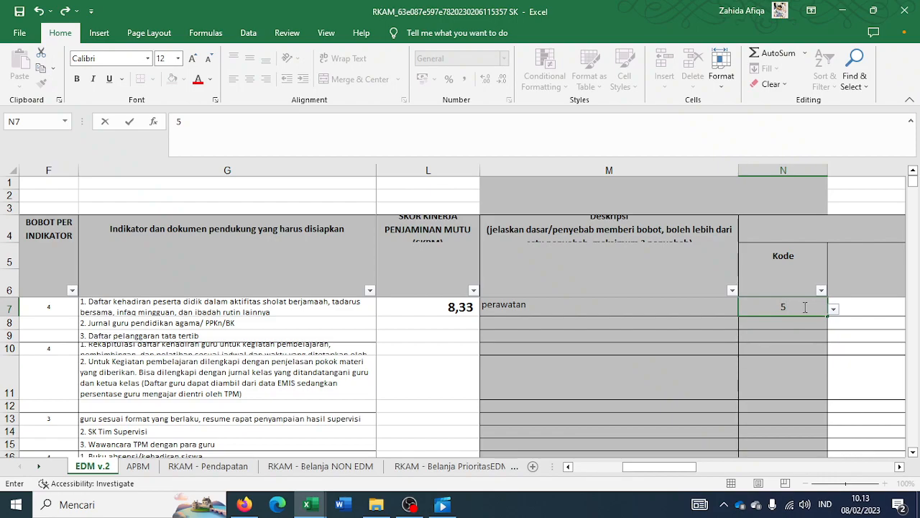
{"action": "left_click", "coordinate": [307, 504]}
{"action": "left_click", "coordinate": [368, 476]}
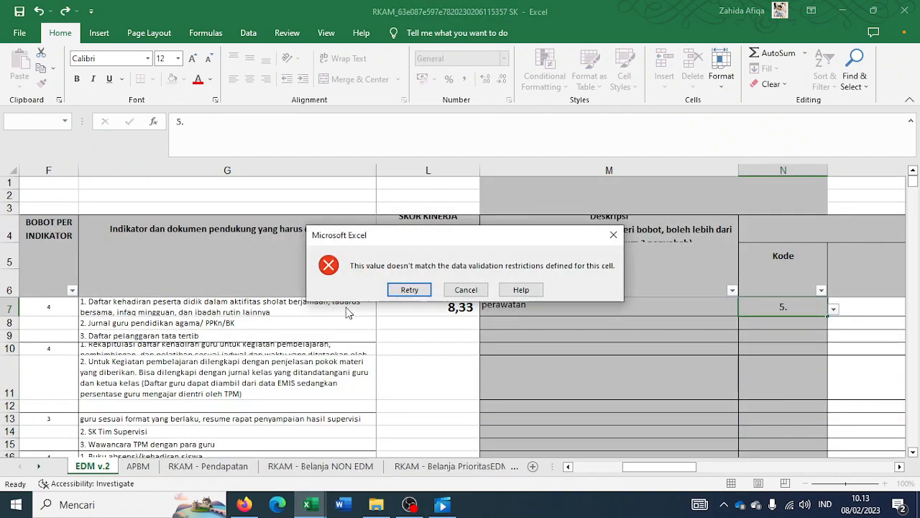
{"action": "left_click", "coordinate": [613, 234]}
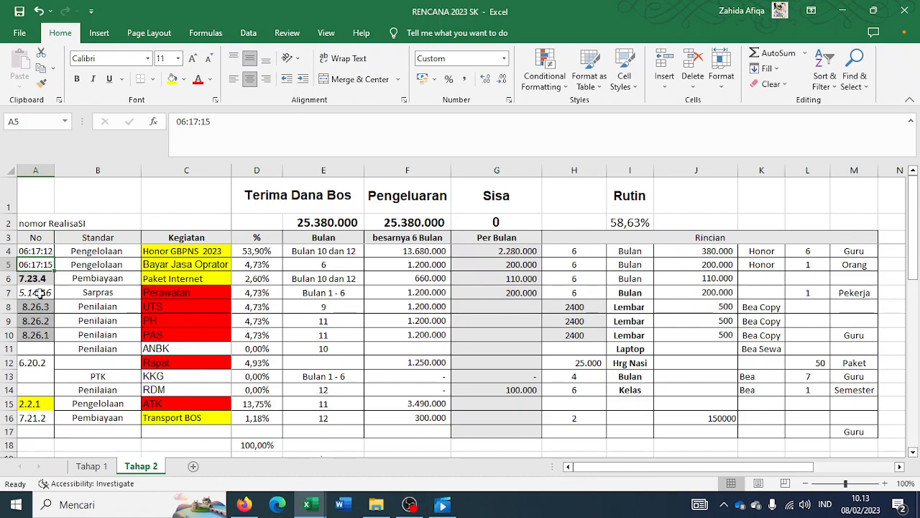
Step: Switch to the RKAM workbook and enter code 5.14.16 in Kode cell N7 for the perawatan entry
{"action": "mouse_move", "coordinate": [320, 510]}
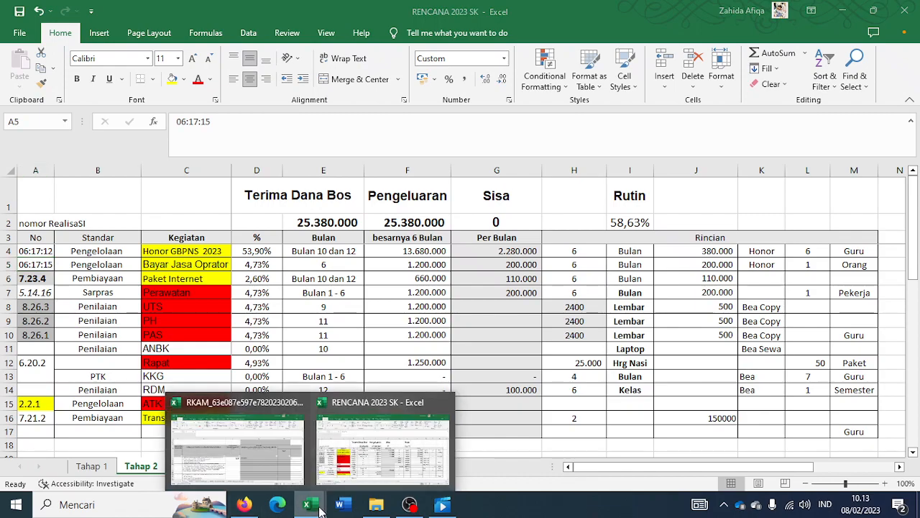
{"action": "left_click", "coordinate": [288, 466]}
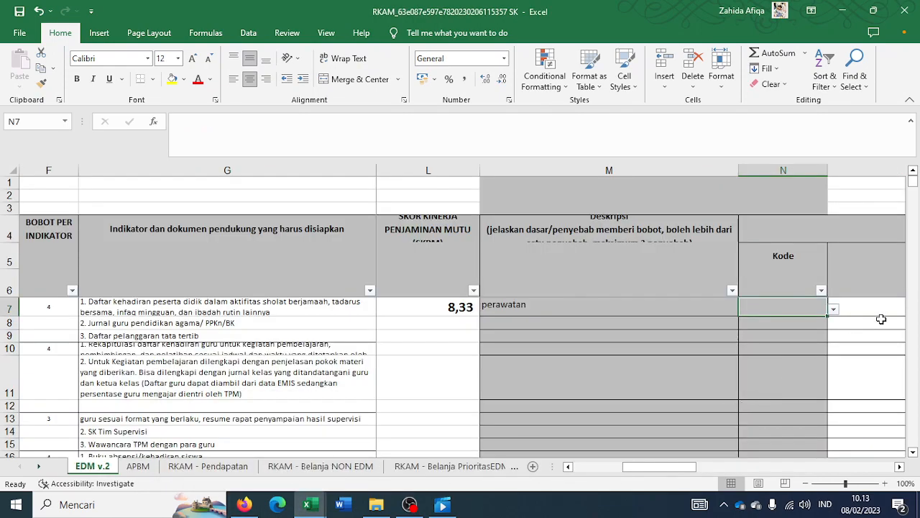
{"action": "type", "text": "5.14.16"}
{"action": "key", "text": "Return"}
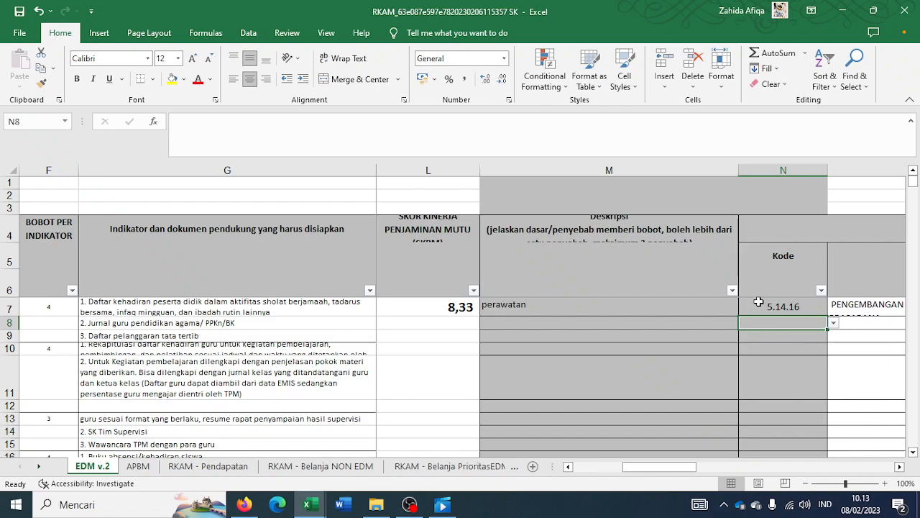
Step: Review row 7 of the EDM v.2 sheet from the indicator in G7 through the scores and Deskripsi to the Kode
{"action": "left_click", "coordinate": [311, 316]}
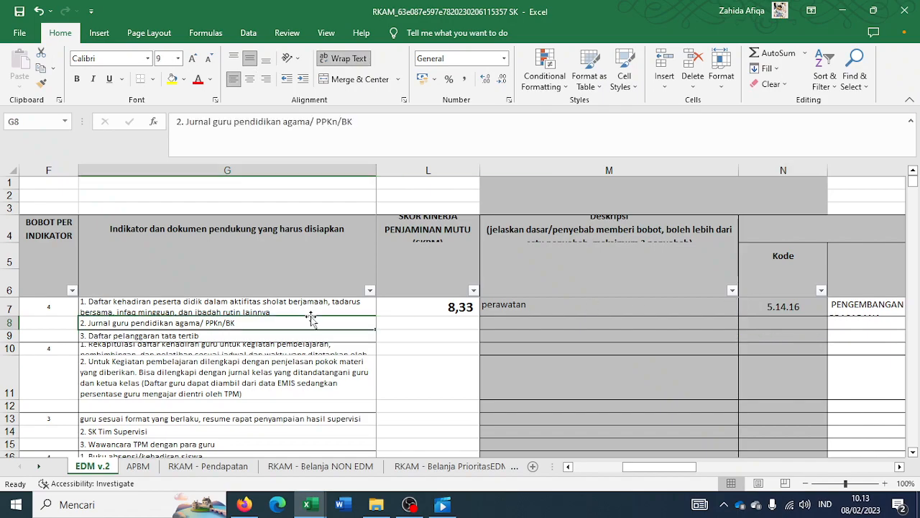
{"action": "key", "text": "Left"}
{"action": "left_click", "coordinate": [338, 309]}
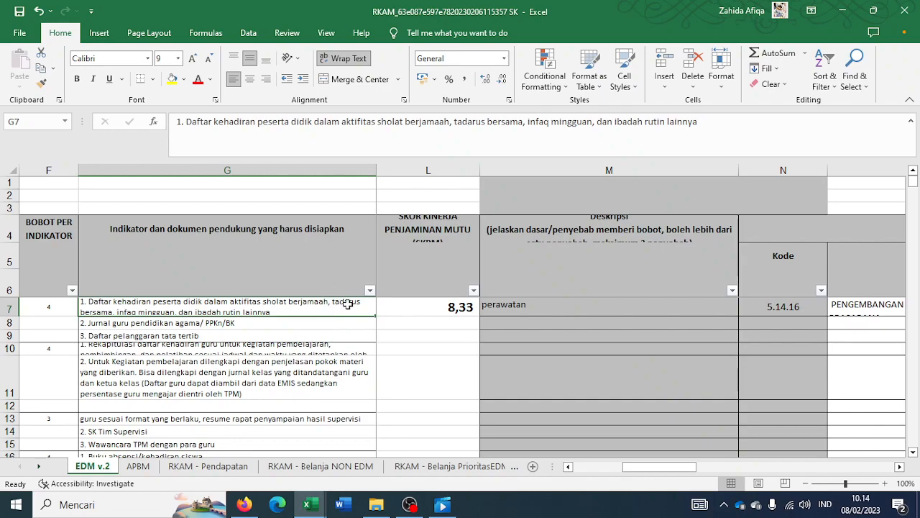
{"action": "key", "text": "Right"}
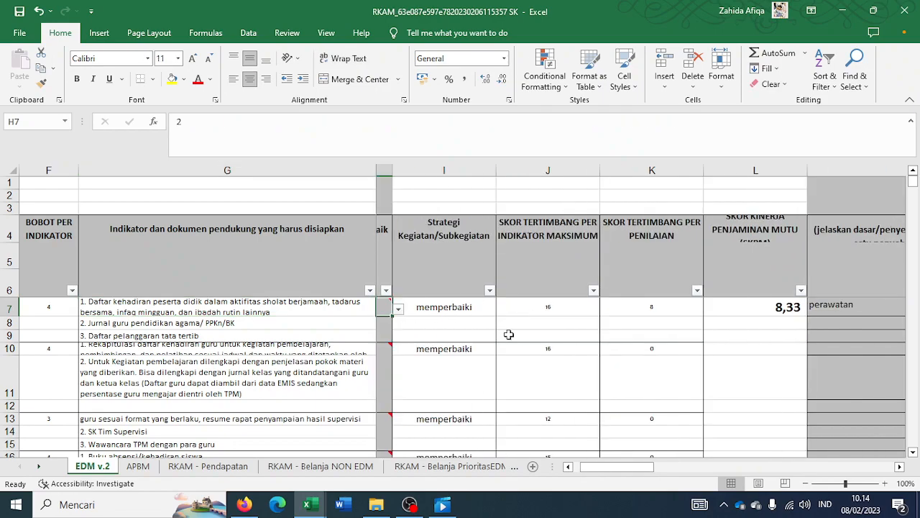
{"action": "key", "text": "Left"}
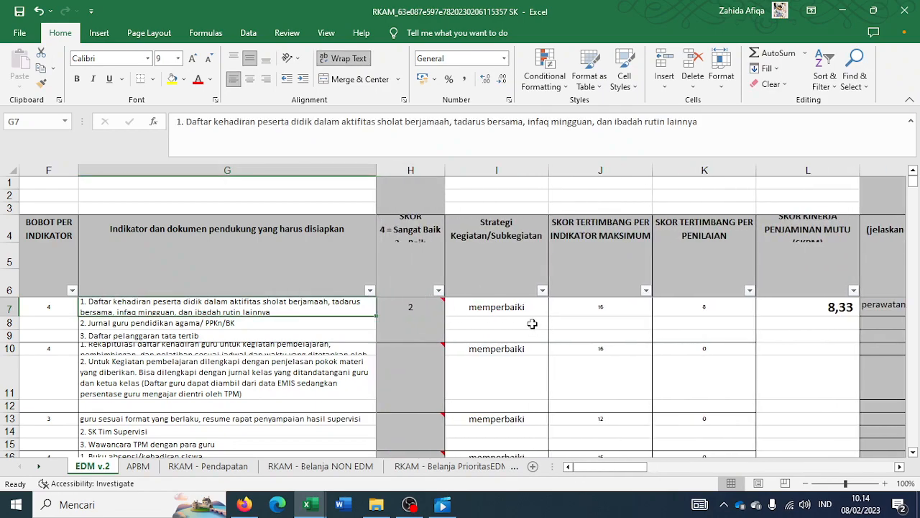
{"action": "key", "text": "Right"}
{"action": "key", "text": "Right"}
{"action": "key", "text": "Right"}
{"action": "key", "text": "Right"}
{"action": "key", "text": "Right"}
{"action": "key", "text": "Right"}
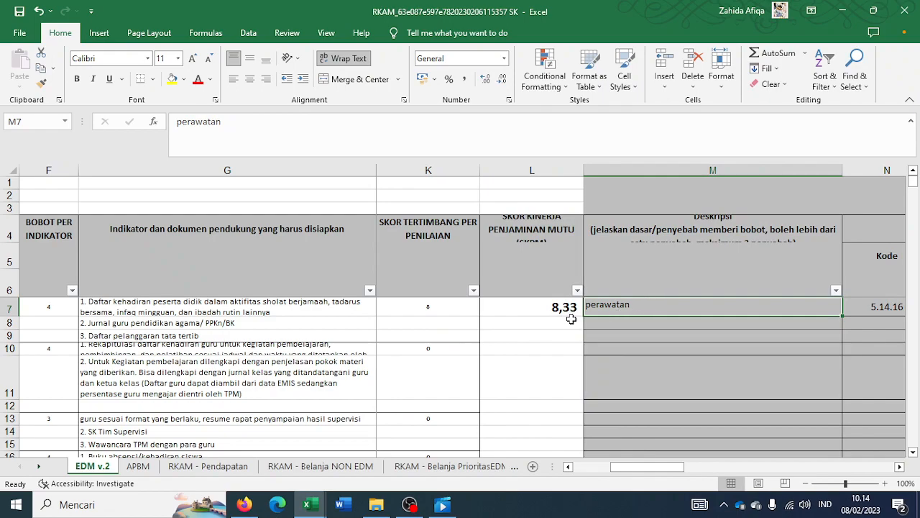
{"action": "key", "text": "Right"}
{"action": "key", "text": "Right"}
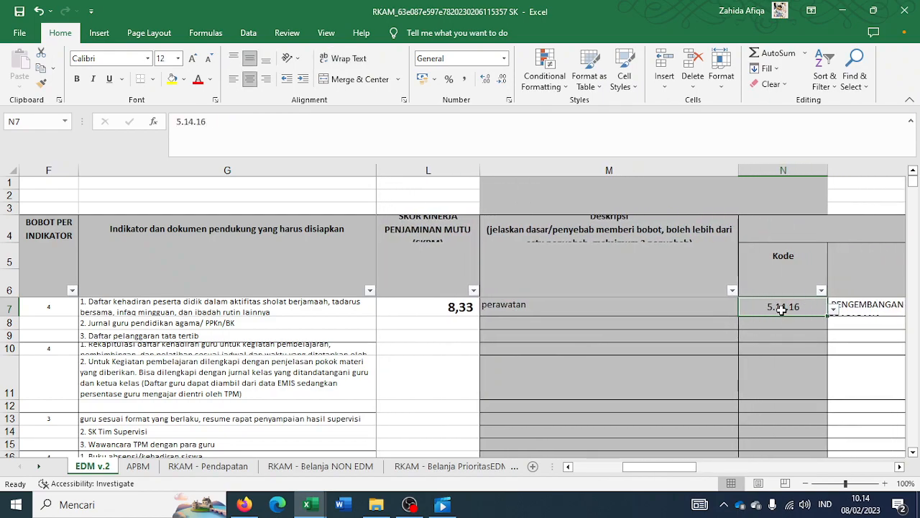
Step: Check the Kegiatan and Sub Kegiatan descriptions retrieved for row 7, and select the Urutan Prioritas cell R7
{"action": "key", "text": "Right"}
{"action": "key", "text": "Right"}
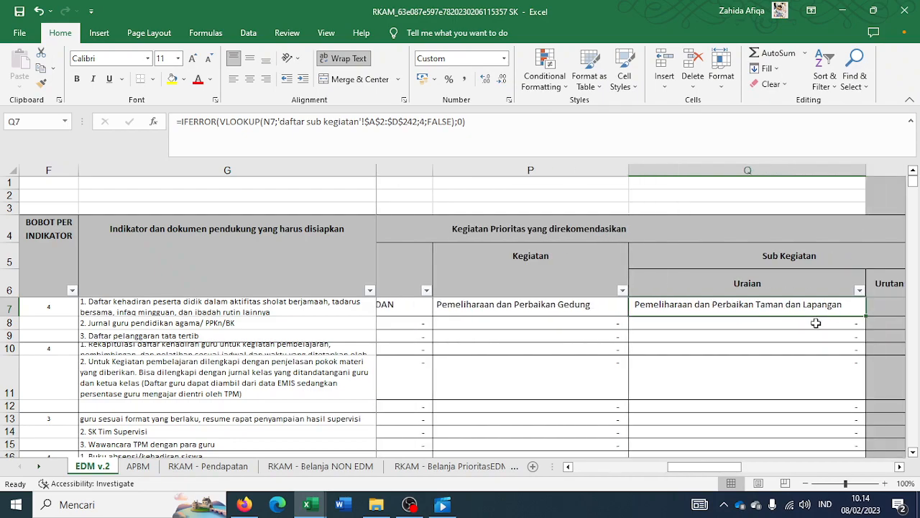
{"action": "key", "text": "Right"}
{"action": "key", "text": "Right"}
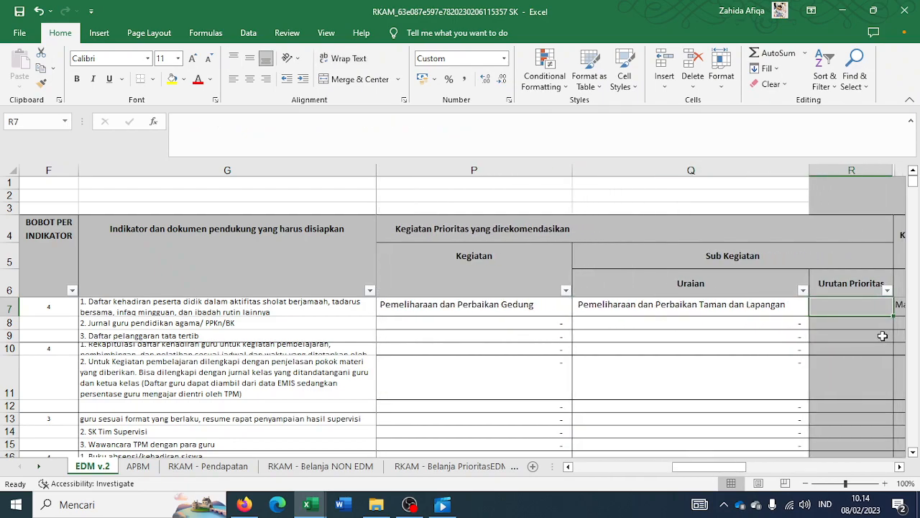
Step: Enter 1 as row 7's Urutan Prioritas and set its Kelompok Sasaran to Madrasah
{"action": "left_click", "coordinate": [644, 308]}
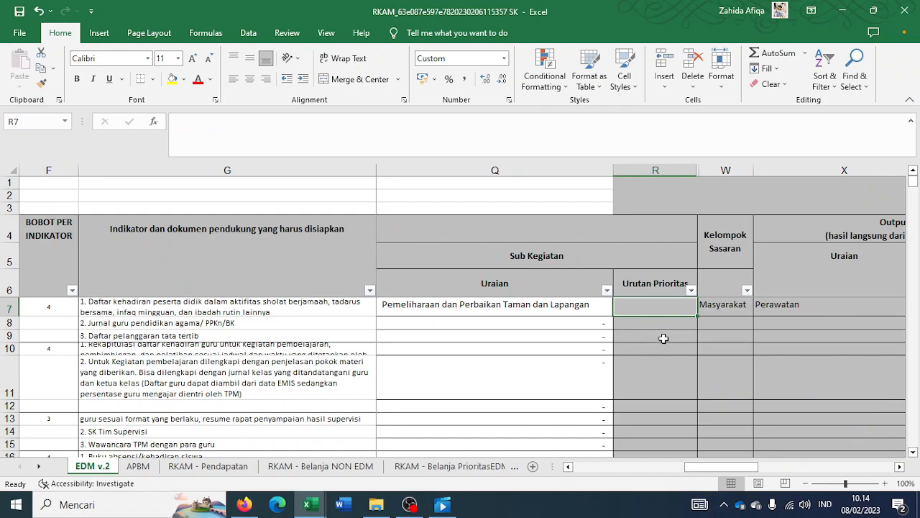
{"action": "type", "text": "1"}
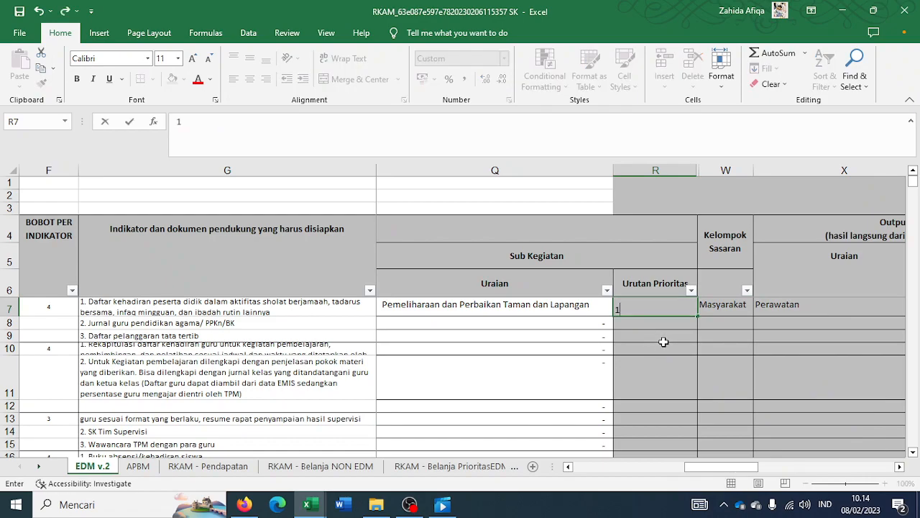
{"action": "key", "text": "Return"}
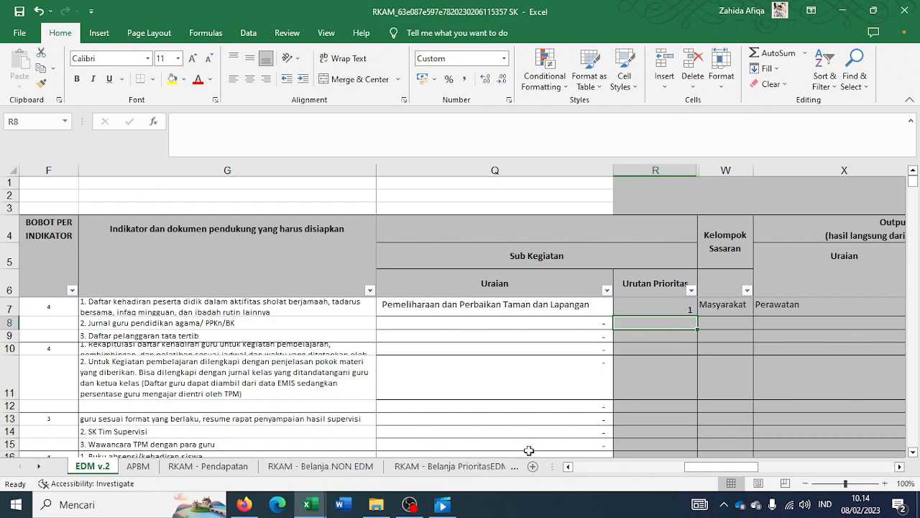
{"action": "left_click", "coordinate": [733, 305]}
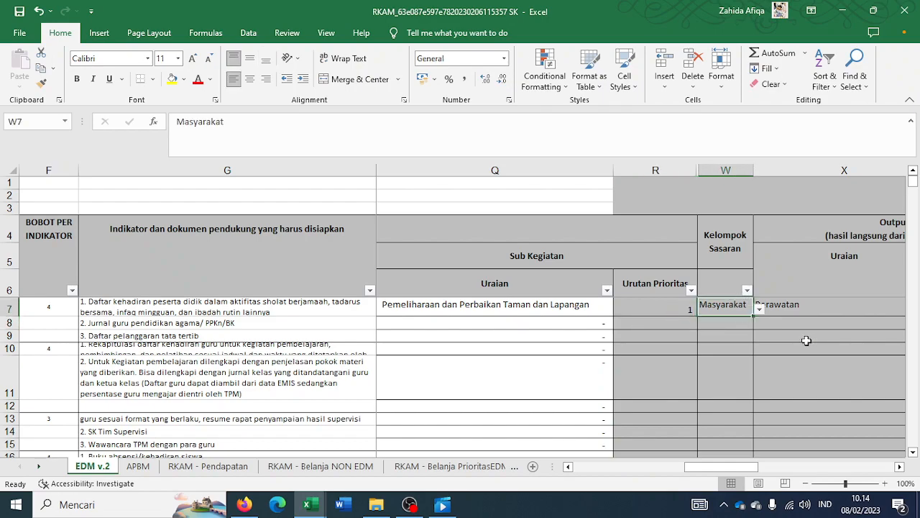
{"action": "left_click", "coordinate": [759, 309]}
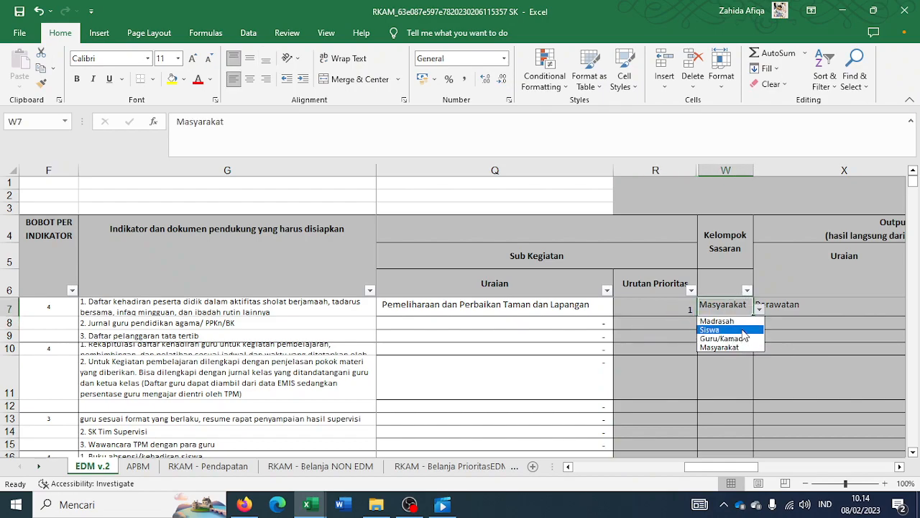
{"action": "left_click", "coordinate": [742, 321]}
Step: Review row 7's Output description and target, and the matching Outcome description and target cells
{"action": "left_click", "coordinate": [793, 311]}
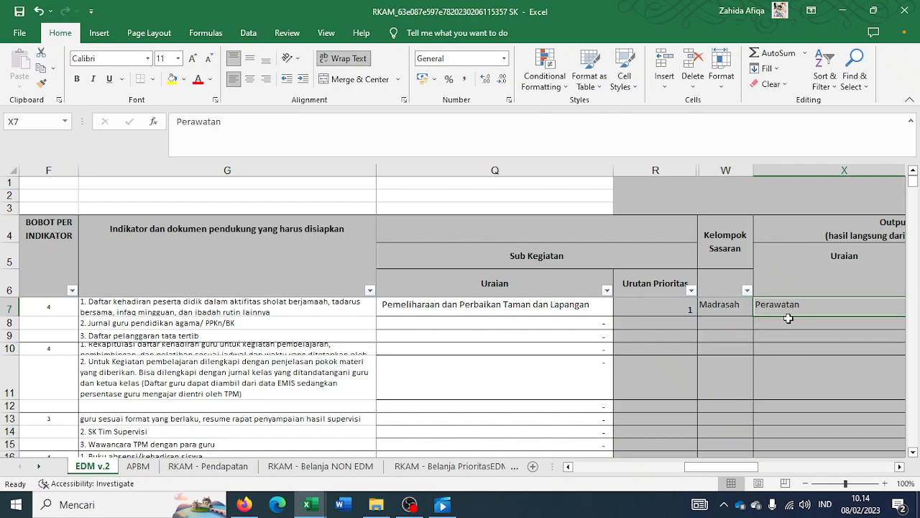
{"action": "key", "text": "Right"}
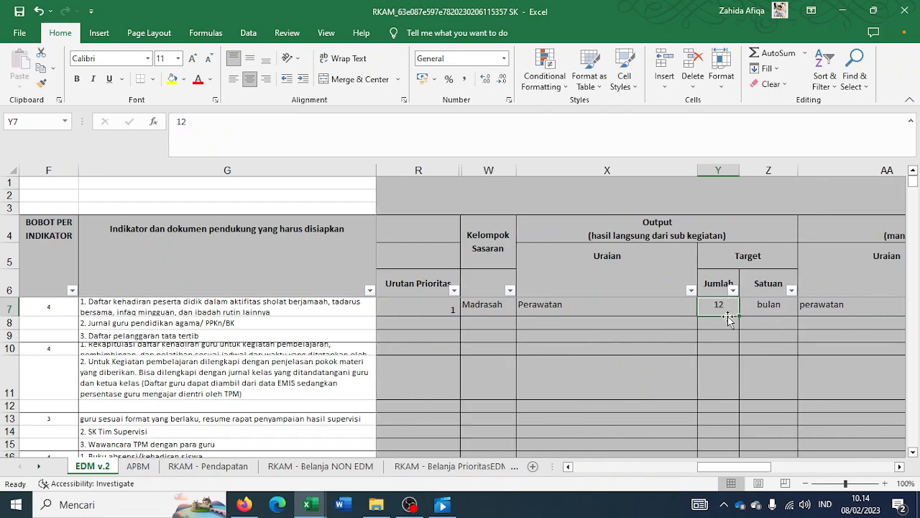
{"action": "left_click", "coordinate": [762, 308]}
{"action": "left_click", "coordinate": [722, 305]}
{"action": "key", "text": "Right"}
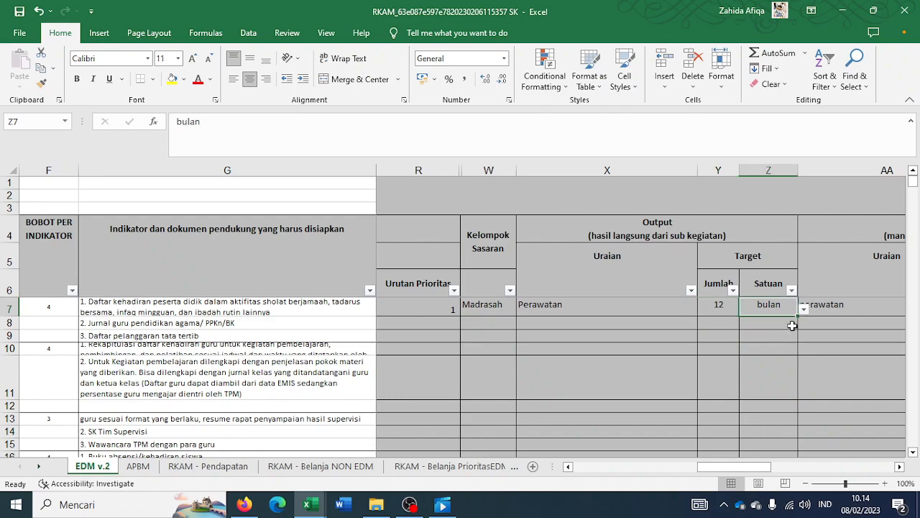
{"action": "key", "text": "Right"}
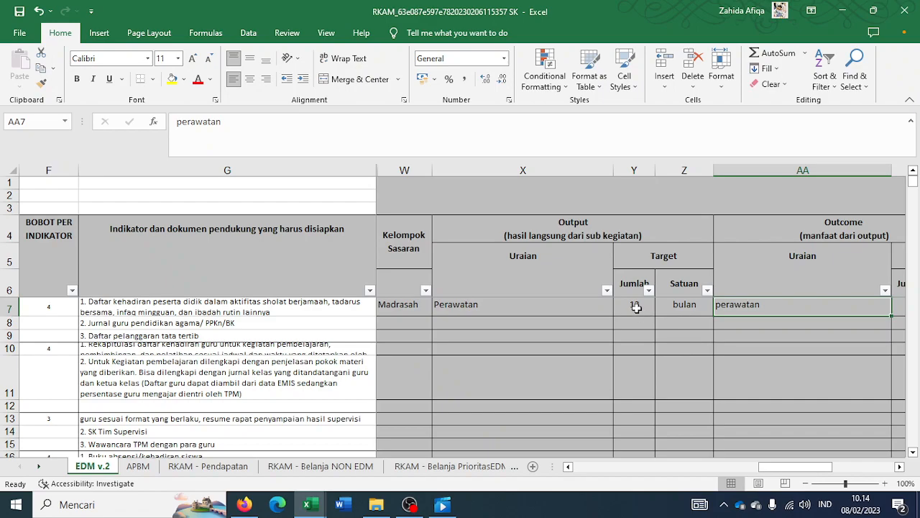
{"action": "key", "text": "Right"}
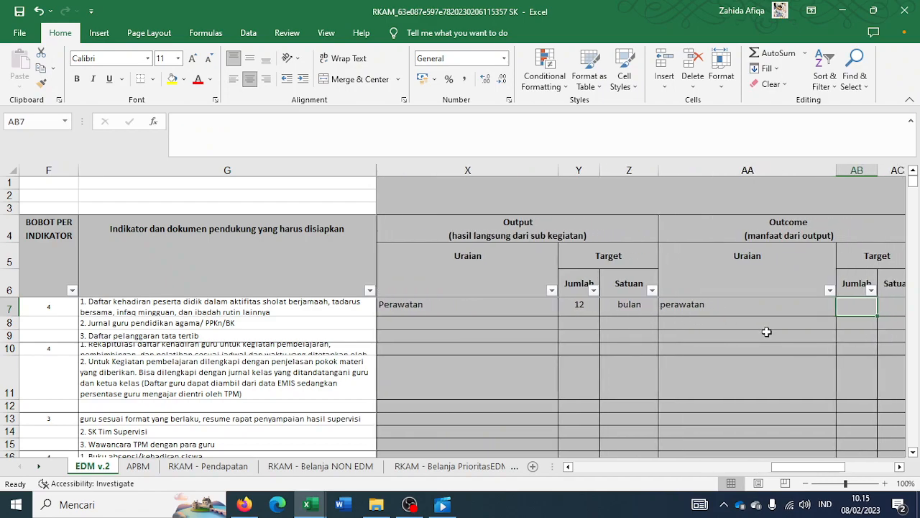
{"action": "key", "text": "Right"}
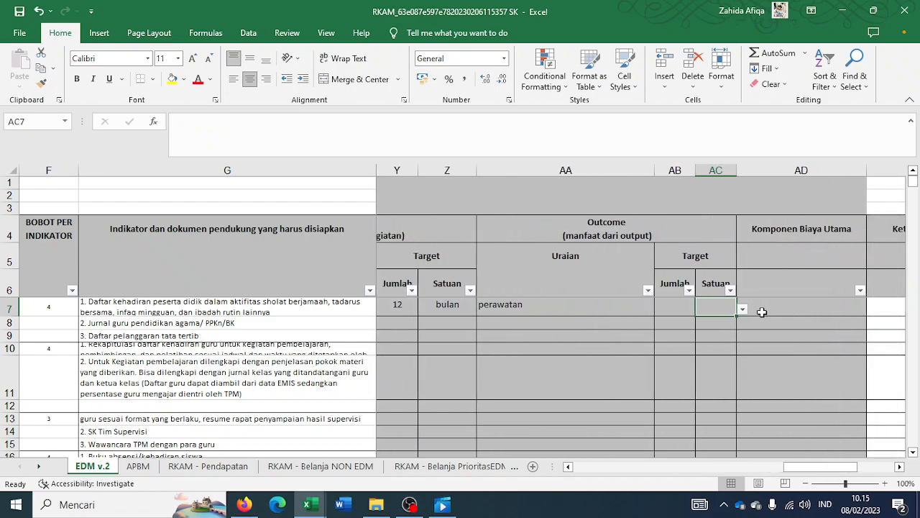
{"action": "left_click", "coordinate": [681, 309]}
Step: Look over row 7's remaining columns through Komponen Biaya Utama and Keterangan, and return to the start of the row
{"action": "key", "text": "Right"}
{"action": "key", "text": "Right"}
{"action": "key", "text": "Right"}
{"action": "key", "text": "Right"}
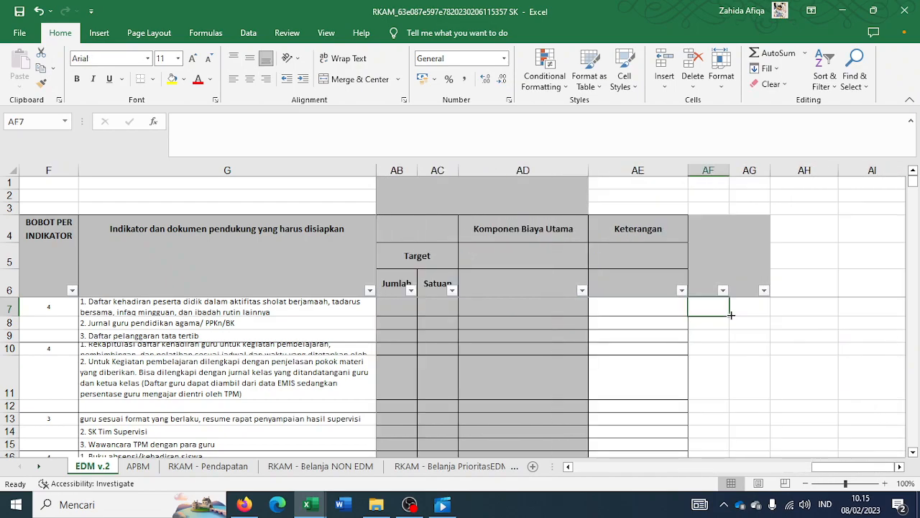
{"action": "key", "text": "Right"}
{"action": "key", "text": "Right"}
{"action": "key", "text": "Left"}
{"action": "key", "text": "Left"}
{"action": "key", "text": "Left"}
{"action": "key", "text": "Left"}
{"action": "key", "text": "Left"}
{"action": "key", "text": "Left"}
{"action": "key", "text": "Left"}
{"action": "key", "text": "Left"}
{"action": "key", "text": "Left"}
{"action": "key", "text": "Left"}
{"action": "key", "text": "Left"}
{"action": "key", "text": "Left"}
{"action": "key", "text": "Left"}
{"action": "key", "text": "Left"}
{"action": "key", "text": "Left"}
{"action": "key", "text": "Left"}
{"action": "key", "text": "Left"}
{"action": "key", "text": "Left"}
{"action": "key", "text": "Left"}
{"action": "key", "text": "Left"}
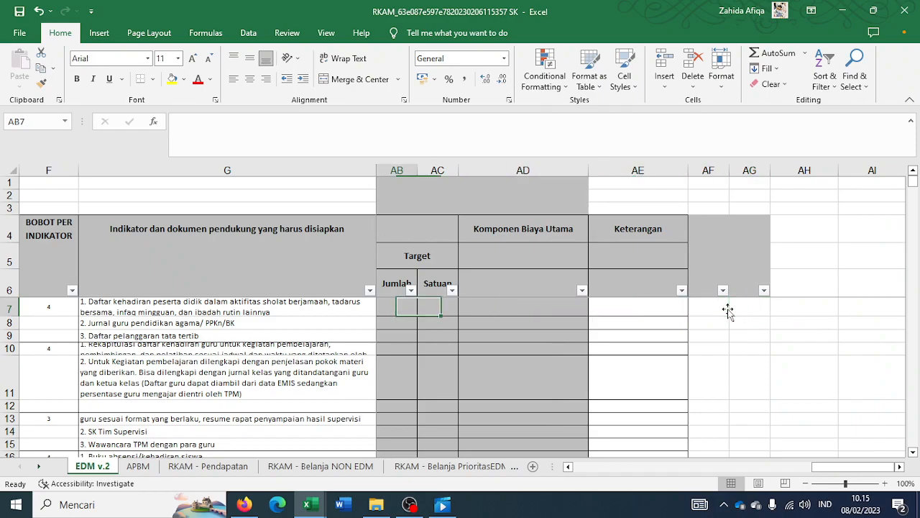
{"action": "key", "text": "Home"}
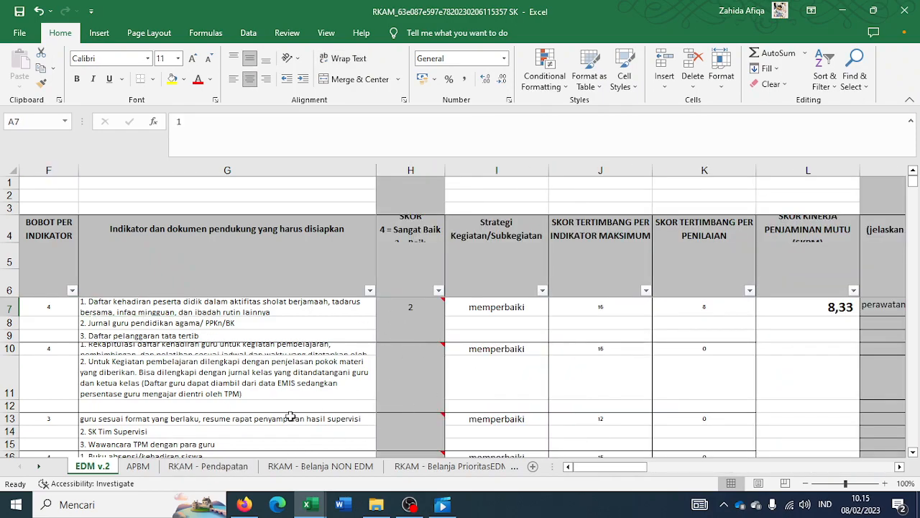
Step: Open the RKAM - Belanja PrioritasEDM sheet and choose priority 1 in Urutan cell A10
{"action": "left_click", "coordinate": [444, 467]}
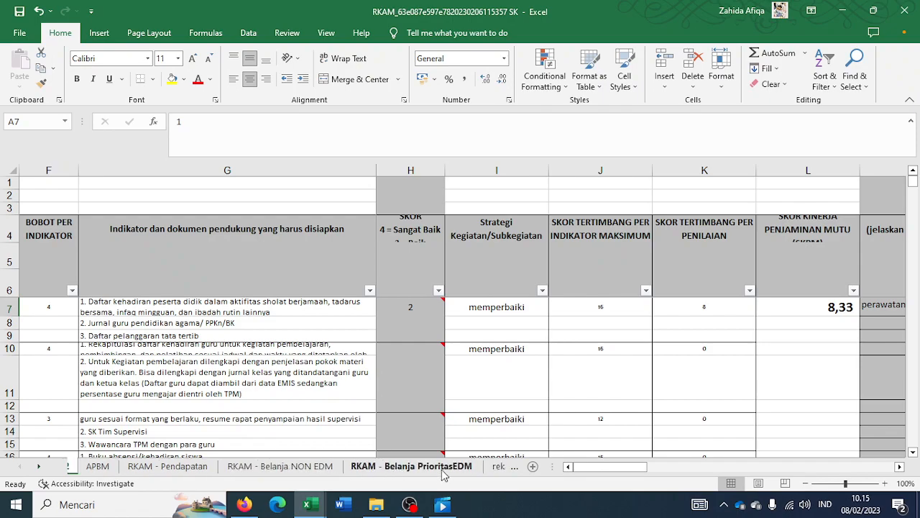
{"action": "key", "text": "Up"}
{"action": "key", "text": "Left"}
{"action": "key", "text": "Left"}
{"action": "key", "text": "Up"}
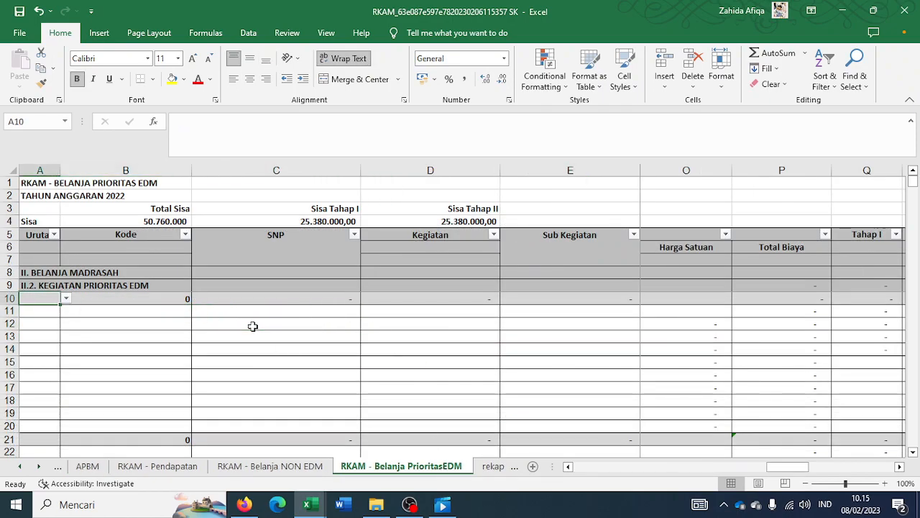
{"action": "left_click", "coordinate": [65, 298]}
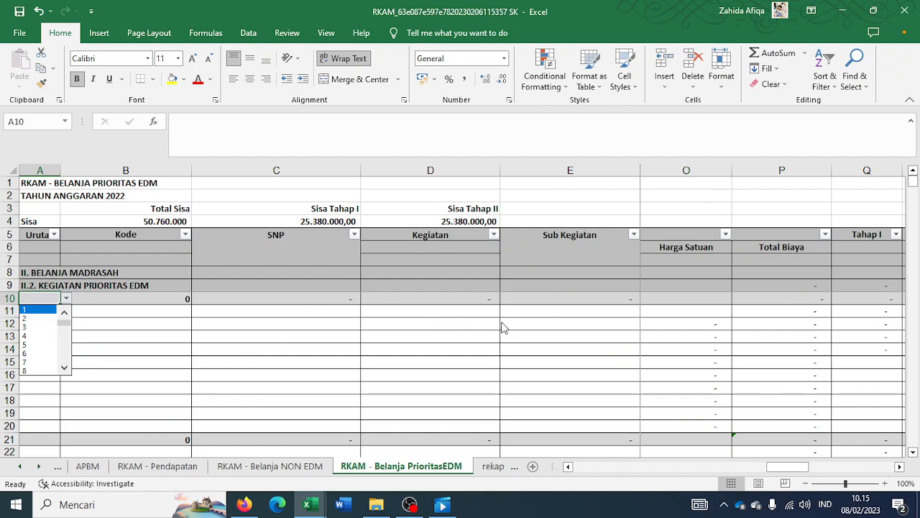
{"action": "left_click", "coordinate": [26, 311]}
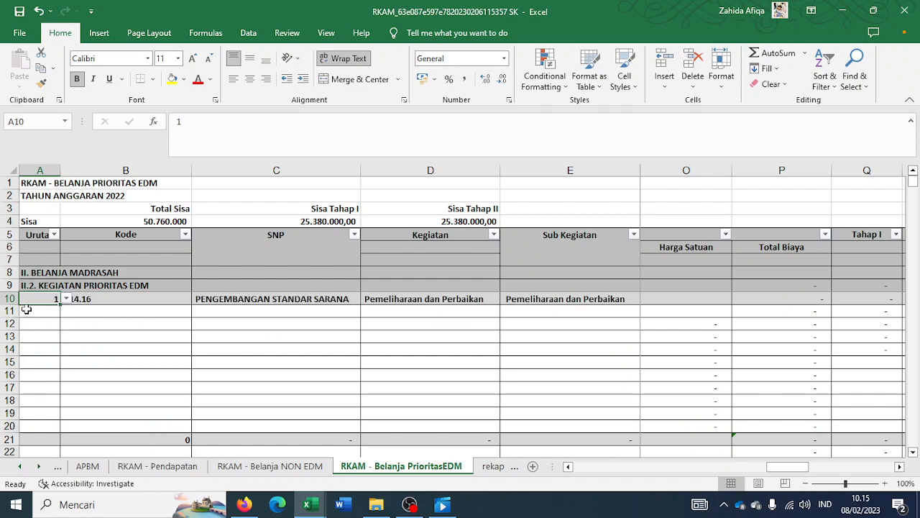
Step: Try priority 2 in Urutan cell A10 and restore priority 1
{"action": "left_click", "coordinate": [65, 298]}
{"action": "left_click", "coordinate": [43, 320]}
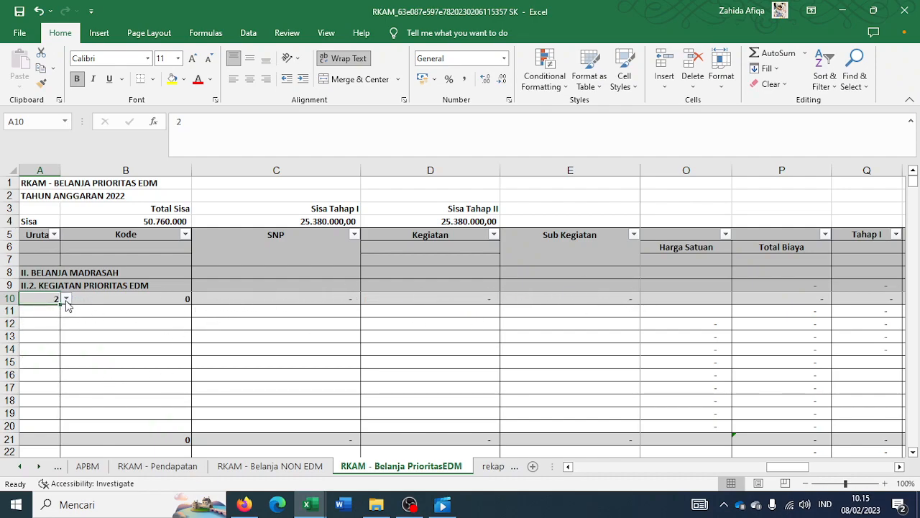
{"action": "left_click", "coordinate": [65, 298]}
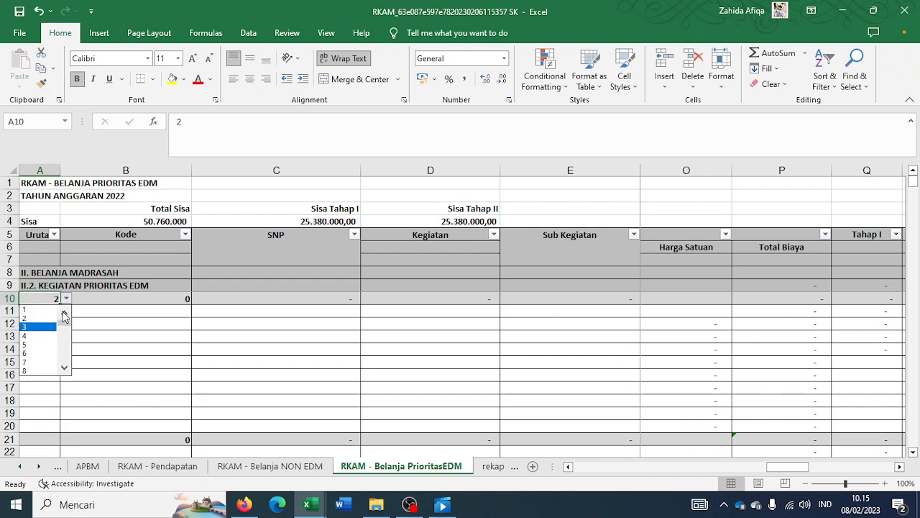
{"action": "left_click", "coordinate": [36, 309]}
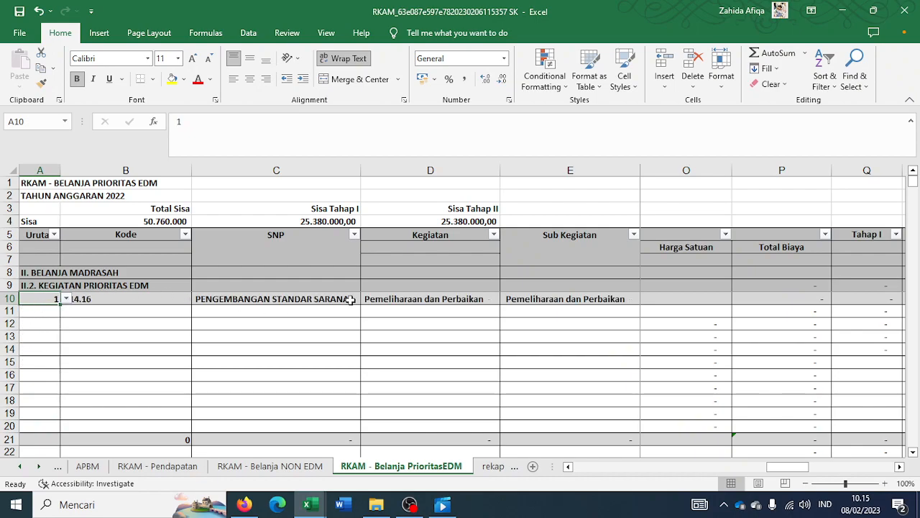
Step: Review row 10's activity details across to Koefisien 1, and check the Uraian choice in cell F11
{"action": "left_click", "coordinate": [352, 299]}
{"action": "key", "text": "Right"}
{"action": "key", "text": "Right"}
{"action": "key", "text": "Right"}
{"action": "key", "text": "Right"}
{"action": "key", "text": "Right"}
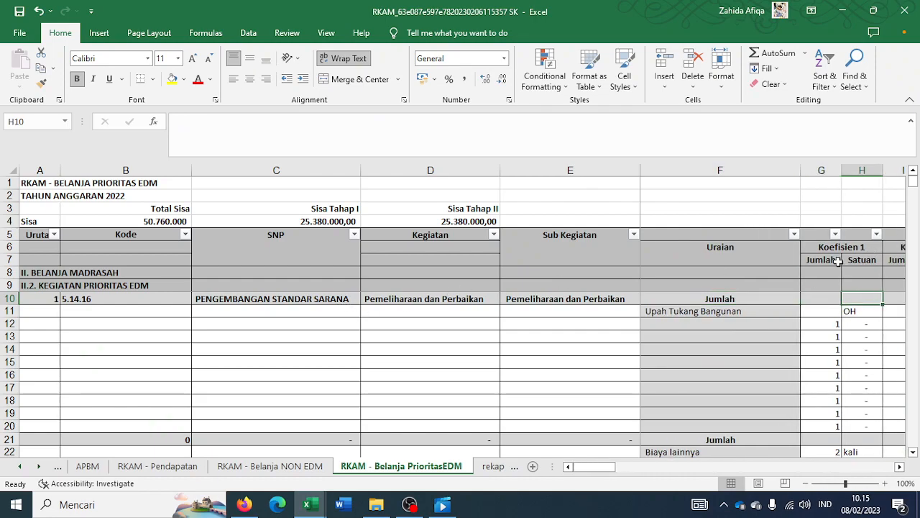
{"action": "left_click", "coordinate": [752, 312]}
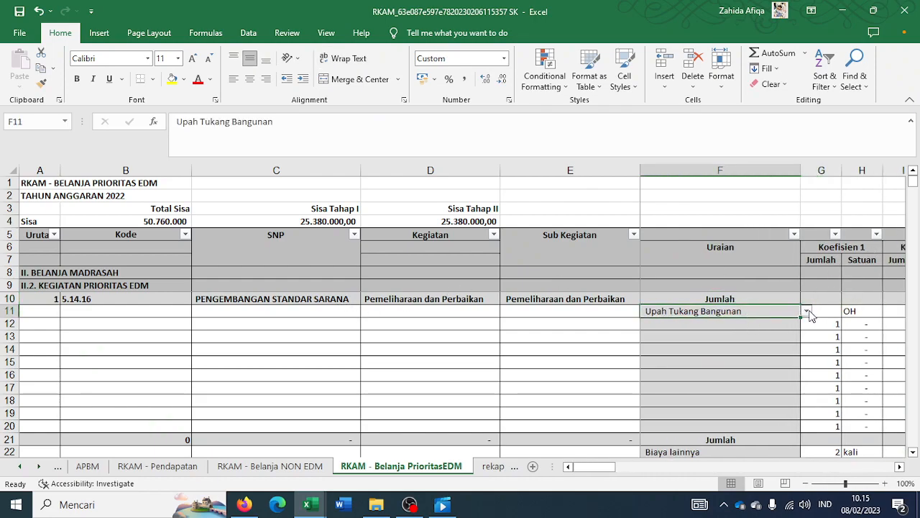
{"action": "left_click", "coordinate": [806, 311]}
{"action": "left_click", "coordinate": [752, 312]}
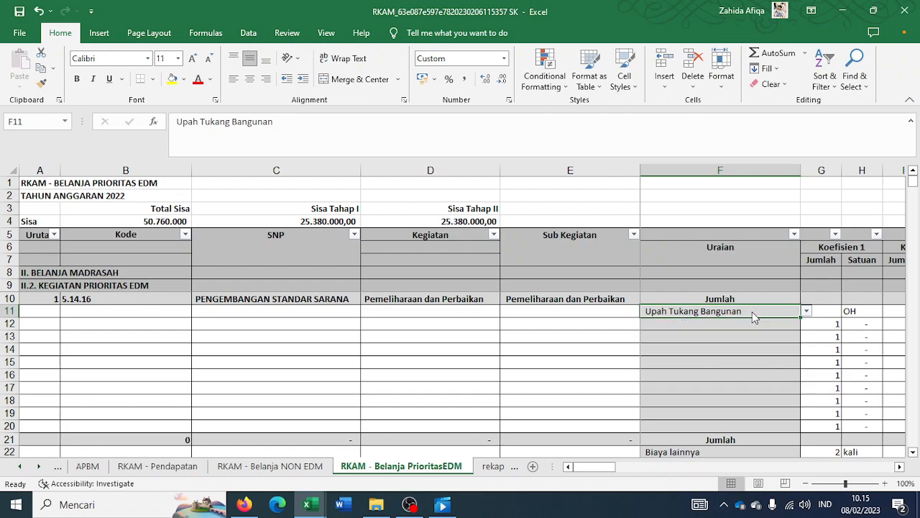
{"action": "left_click", "coordinate": [604, 351]}
{"action": "left_click", "coordinate": [612, 312]}
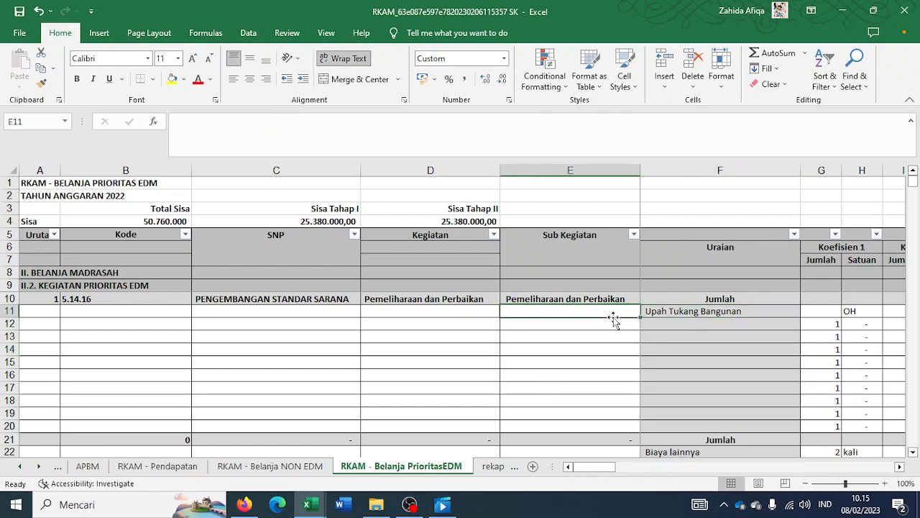
{"action": "key", "text": "Right"}
{"action": "key", "text": "Right"}
{"action": "key", "text": "Right"}
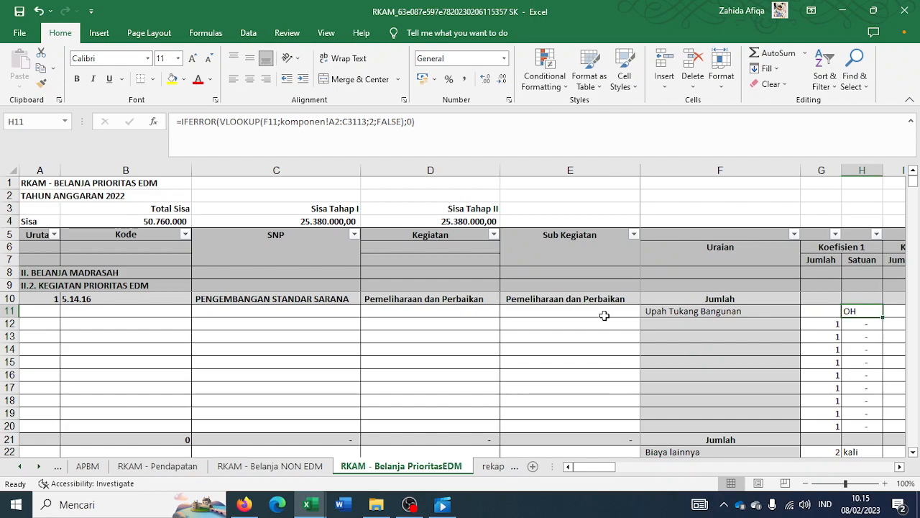
{"action": "type", "text": "1"}
{"action": "left_click", "coordinate": [831, 311]}
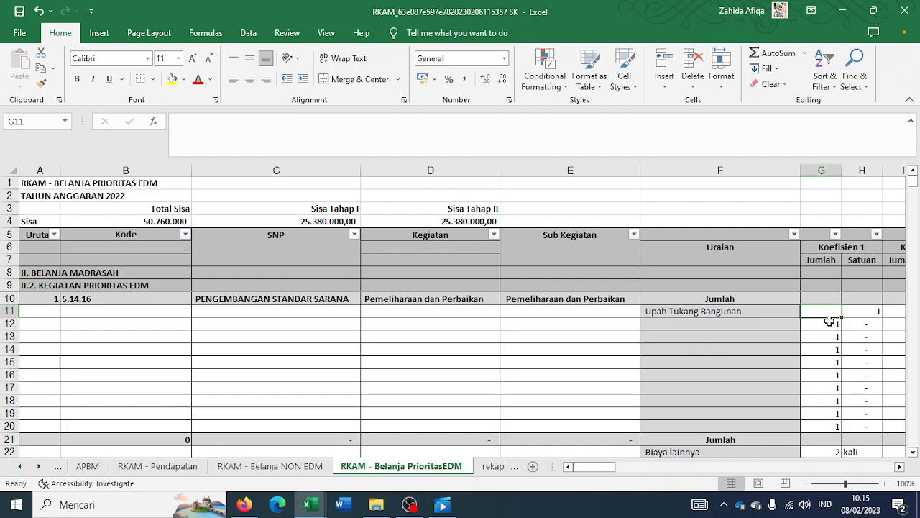
{"action": "key", "text": "Right"}
Step: Set the Koefisien 1 Jumlah in cell G11 to 12 for Upah Tukang Bangunan
{"action": "left_click", "coordinate": [819, 311]}
{"action": "type", "text": "12"}
{"action": "key", "text": "Right"}
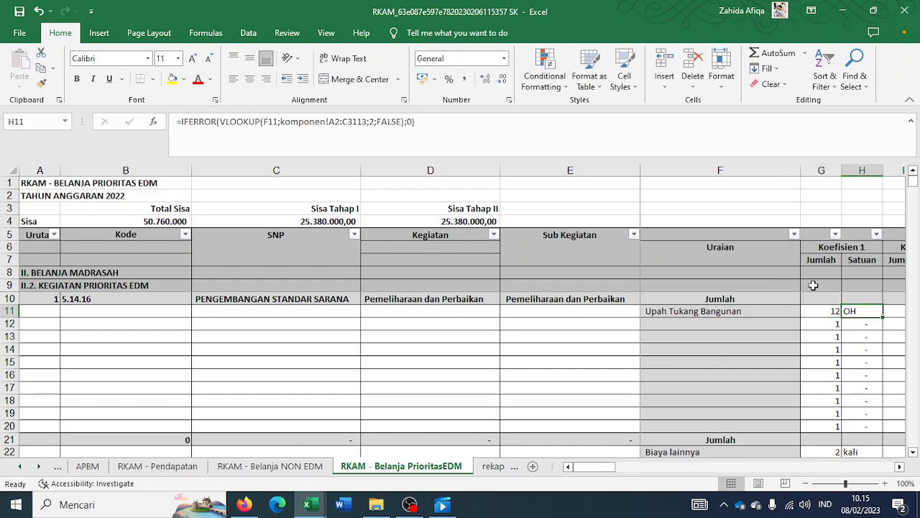
Step: Check the Koefisien 2 to 4 entries in row 11 and select the Harga Satuan cell O11
{"action": "key", "text": "Right"}
{"action": "key", "text": "Right"}
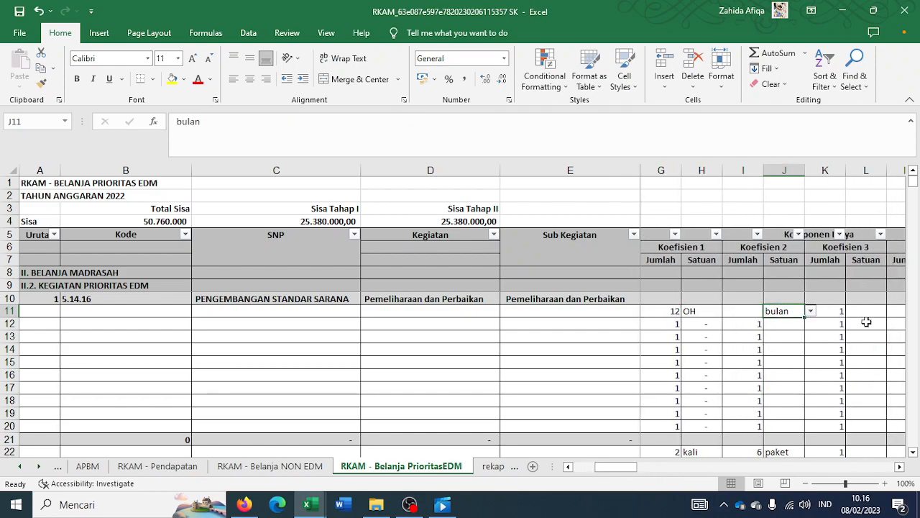
{"action": "key", "text": "Right"}
{"action": "key", "text": "Right"}
{"action": "key", "text": "Right"}
{"action": "key", "text": "Right"}
{"action": "key", "text": "Right"}
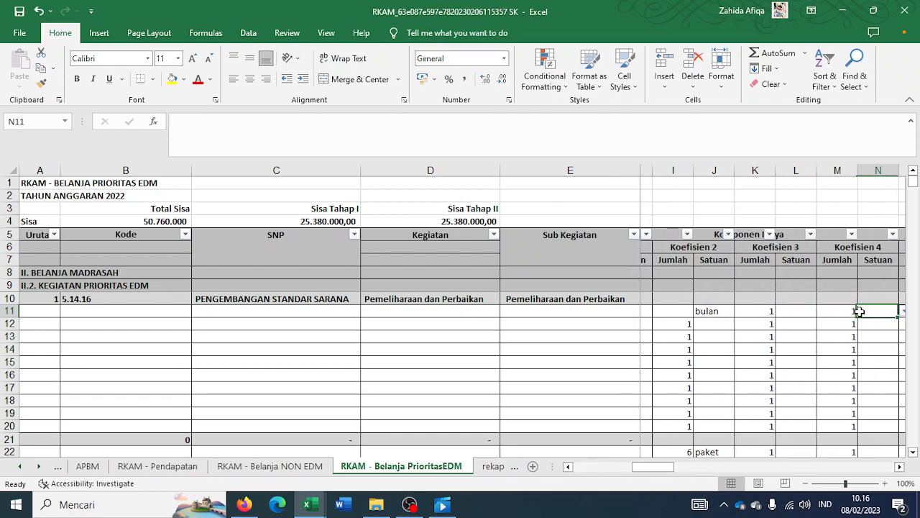
{"action": "key", "text": "Right"}
{"action": "left_click", "coordinate": [755, 310]}
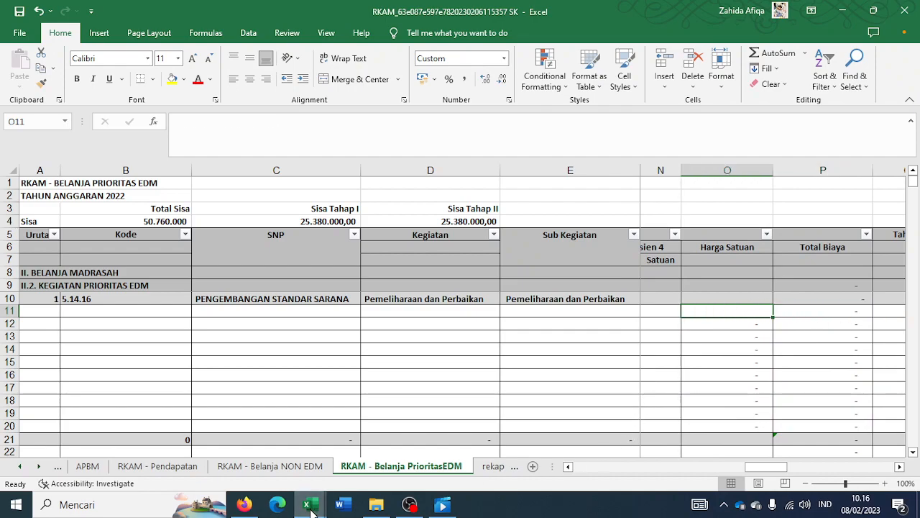
Step: Check the Perawatan rate in the RENCANA 2023 SK workbook, and enter 200.000 as Harga Satuan in O11 of the RKAM workbook
{"action": "mouse_move", "coordinate": [309, 504]}
{"action": "left_click", "coordinate": [347, 453]}
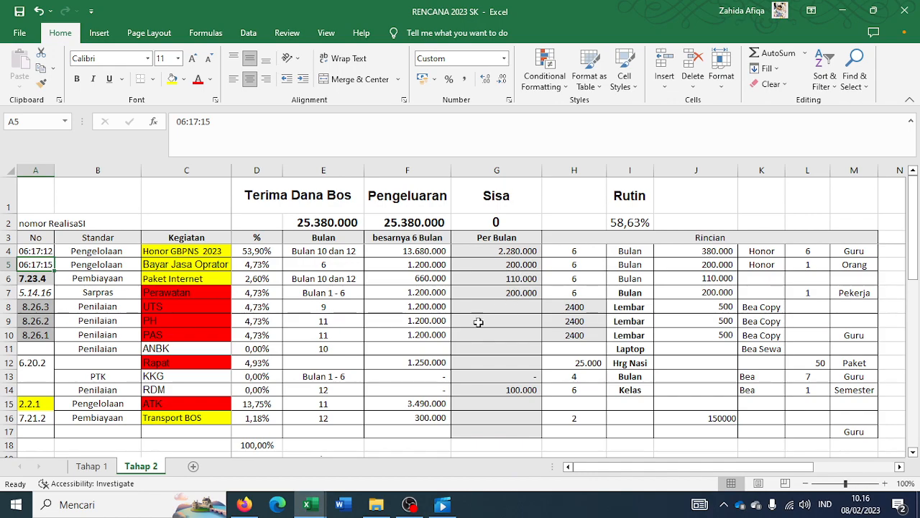
{"action": "mouse_move", "coordinate": [317, 505]}
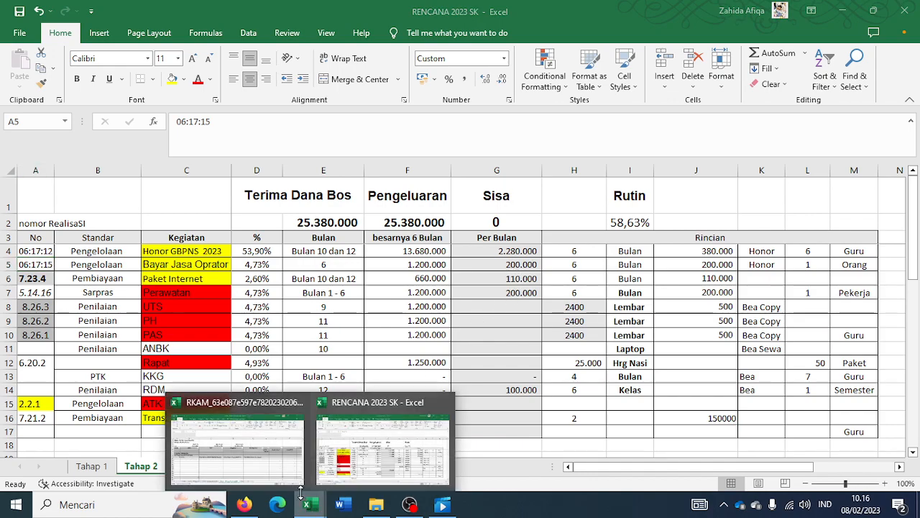
{"action": "left_click", "coordinate": [269, 468]}
{"action": "type", "text": "20000"}
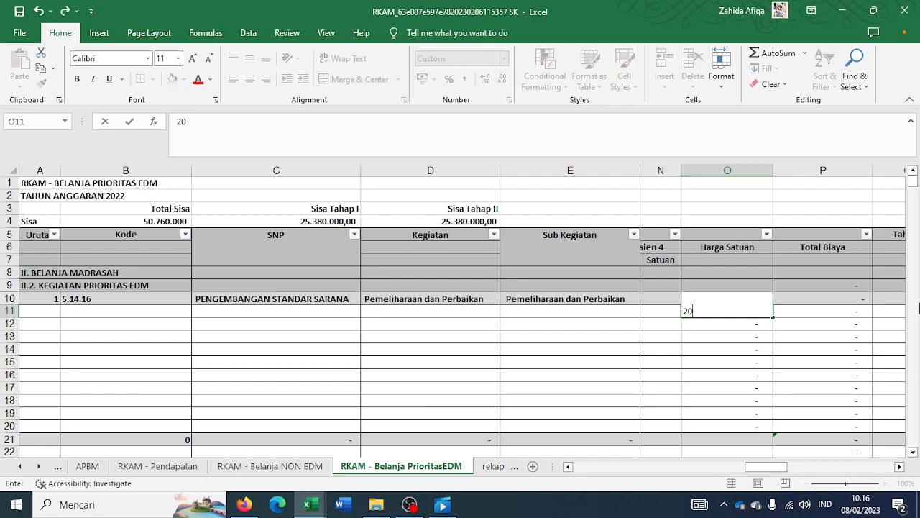
{"action": "key", "text": "Return"}
Step: Check the Total Biaya and Tahap I amounts calculated for row 11
{"action": "key", "text": "Up"}
{"action": "key", "text": "Right"}
{"action": "key", "text": "Right"}
{"action": "key", "text": "Right"}
{"action": "key", "text": "Right"}
{"action": "key", "text": "Right"}
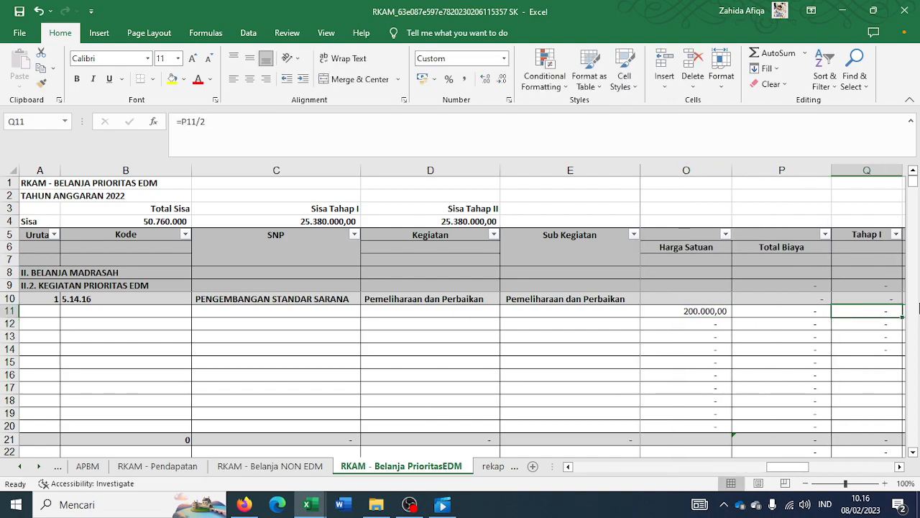
Step: Enter 1 as the Koefisien 2 Jumlah in cell I11
{"action": "key", "text": "Left"}
{"action": "key", "text": "Left"}
{"action": "key", "text": "Left"}
{"action": "key", "text": "Left"}
{"action": "key", "text": "Left"}
{"action": "key", "text": "Left"}
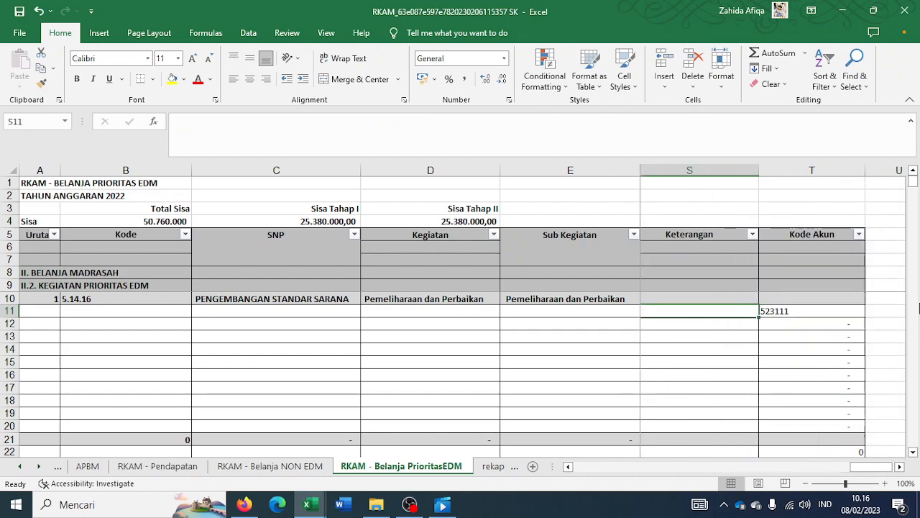
{"action": "key", "text": "Left"}
{"action": "key", "text": "Left"}
{"action": "key", "text": "Left"}
{"action": "key", "text": "Left"}
{"action": "key", "text": "Left"}
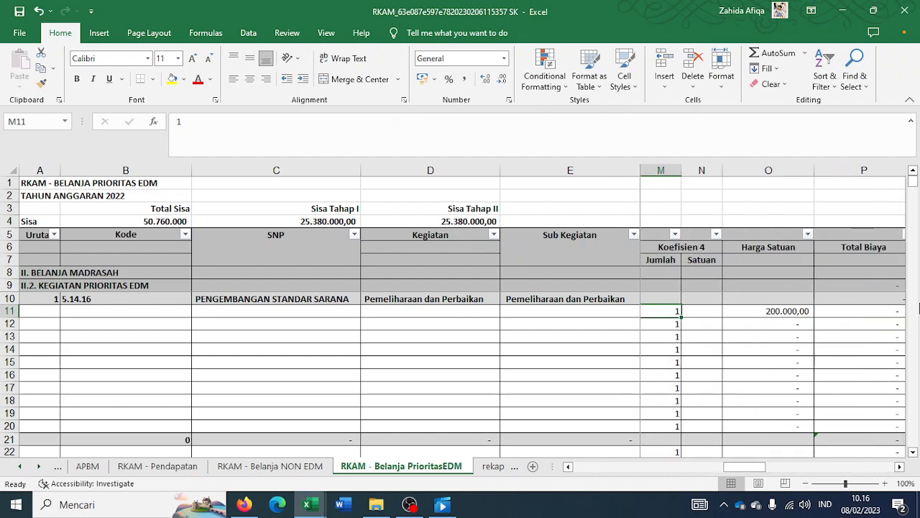
{"action": "key", "text": "Left"}
{"action": "key", "text": "Left"}
{"action": "key", "text": "Left"}
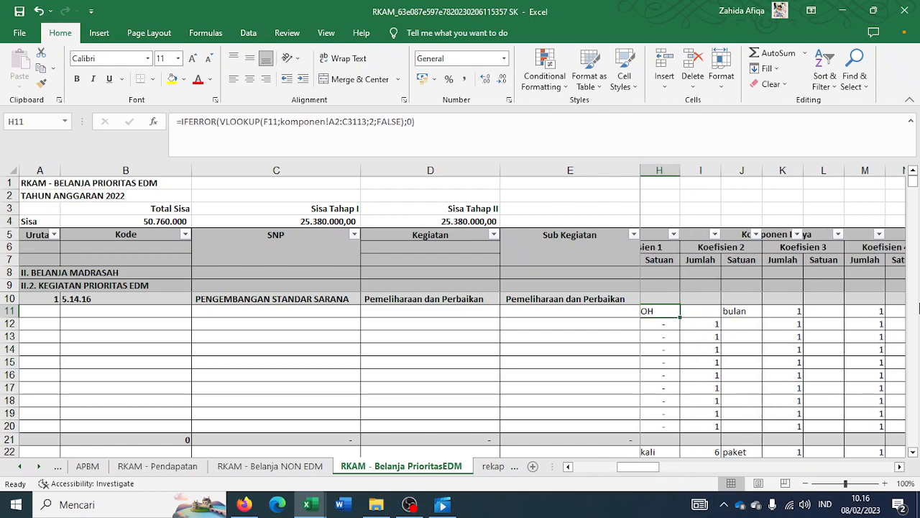
{"action": "key", "text": "Right"}
{"action": "key", "text": "Right"}
{"action": "key", "text": "Right"}
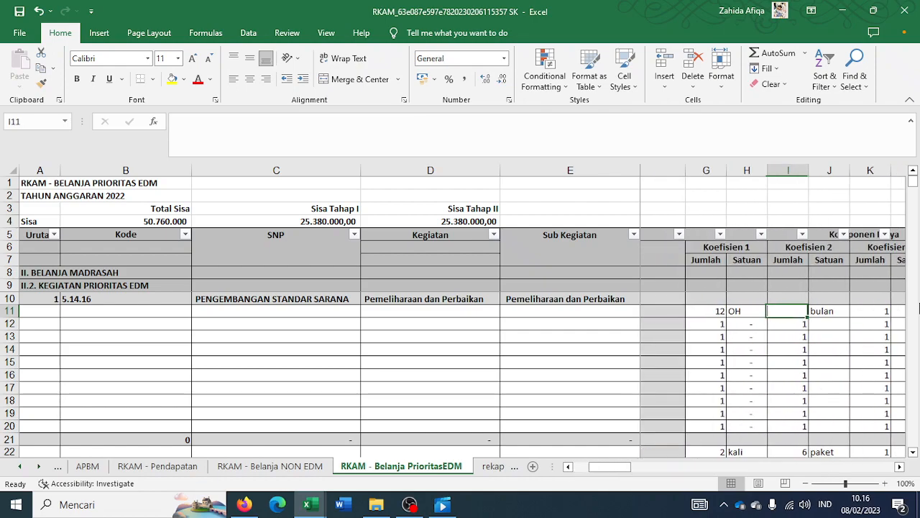
{"action": "type", "text": "1"}
{"action": "key", "text": "Return"}
{"action": "key", "text": "Up"}
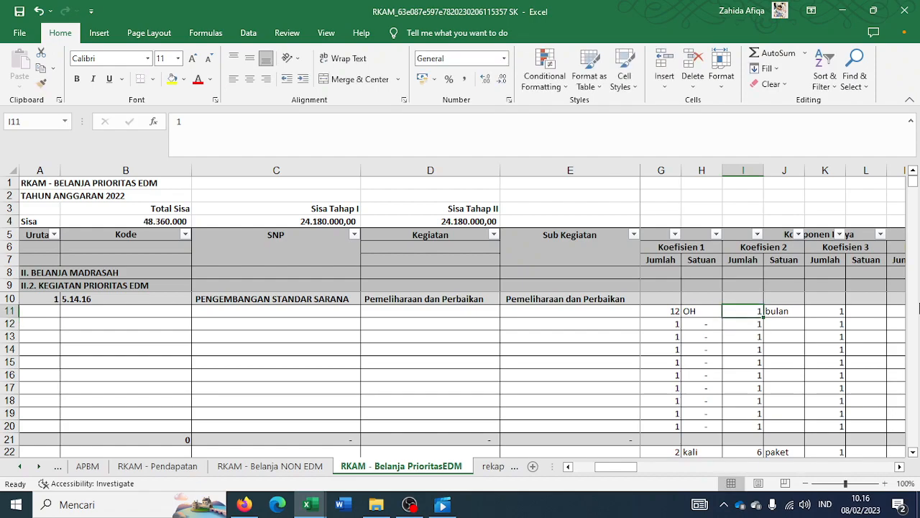
Step: Set row 11's Koefisien 1 Jumlah in G11 to 6 and its Koefisien 2 Jumlah in I11 to 2
{"action": "key", "text": "Left"}
{"action": "key", "text": "Left"}
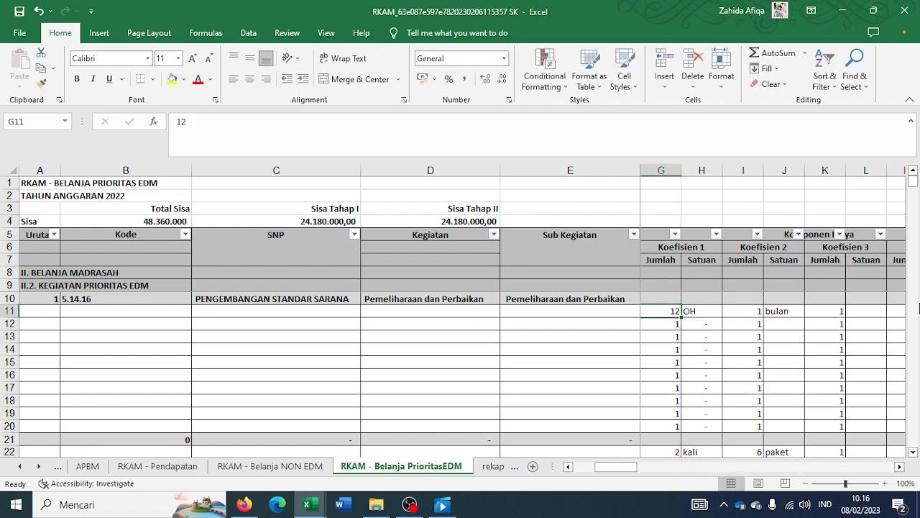
{"action": "type", "text": "6"}
{"action": "key", "text": "Right"}
{"action": "key", "text": "Right"}
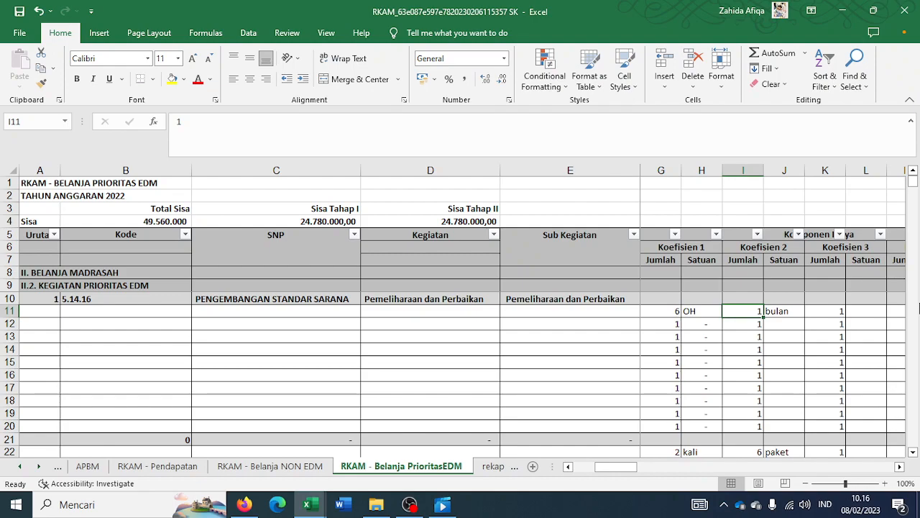
{"action": "type", "text": "2"}
{"action": "key", "text": "Right"}
Step: Check the Total Biaya, Tahap I and Tahap II amounts in row 11
{"action": "key", "text": "Right"}
{"action": "key", "text": "Right"}
{"action": "key", "text": "Right"}
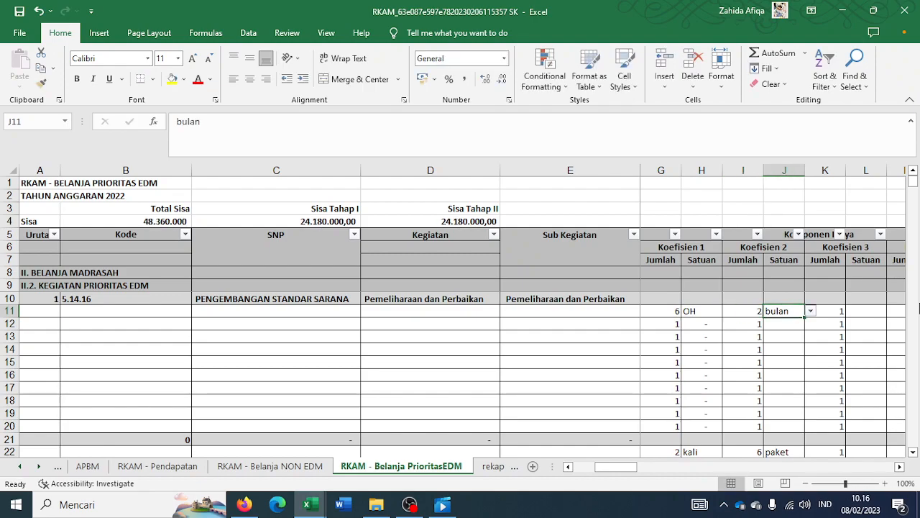
{"action": "key", "text": "Right"}
{"action": "key", "text": "Right"}
{"action": "key", "text": "Right"}
{"action": "key", "text": "Right"}
{"action": "key", "text": "Right"}
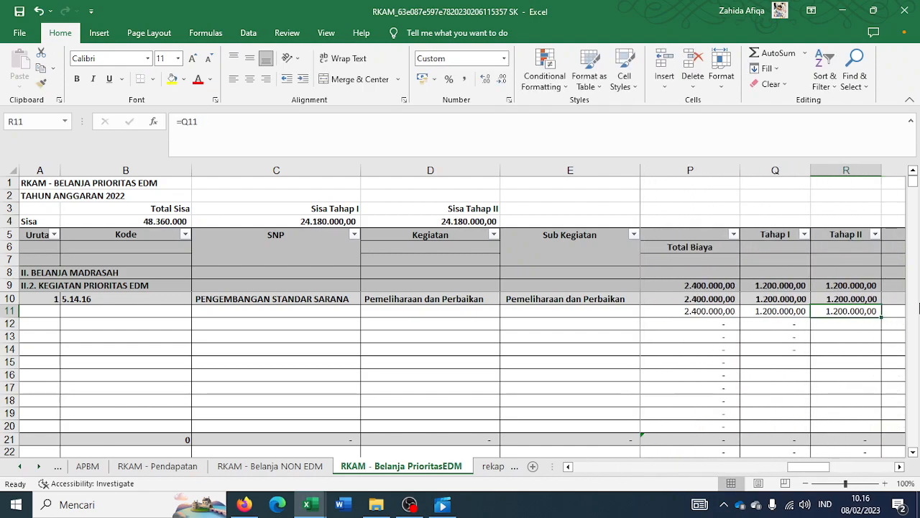
{"action": "key", "text": "Left"}
{"action": "key", "text": "Left"}
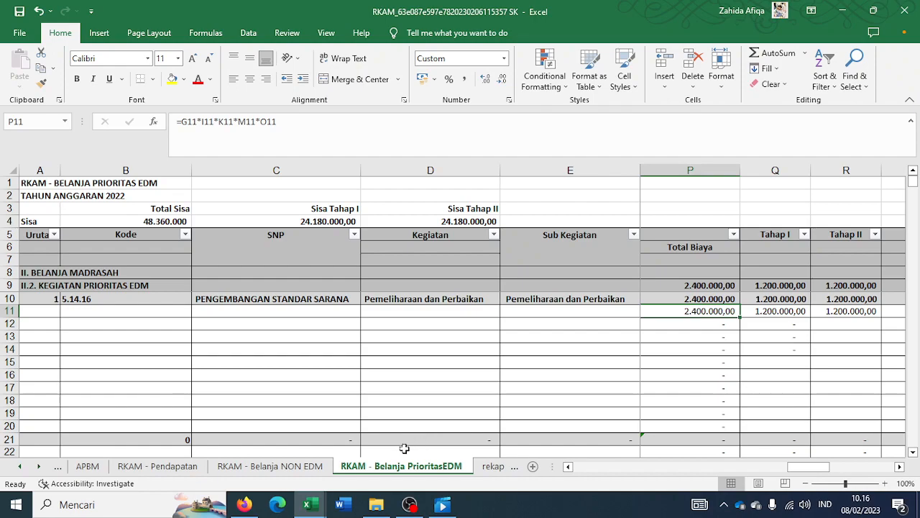
Step: Open the RKAM - Belanja NON EDM sheet and select the first Kode cell, A10
{"action": "left_click", "coordinate": [27, 468]}
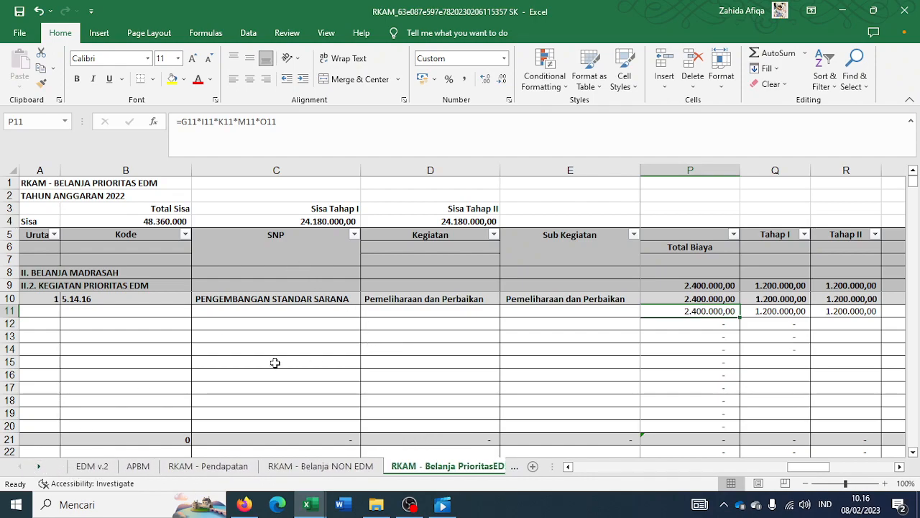
{"action": "left_click", "coordinate": [336, 469]}
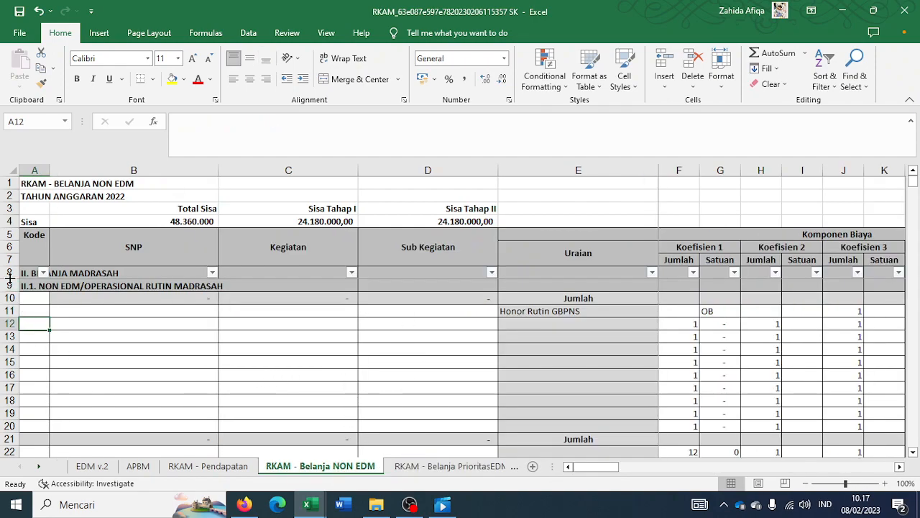
{"action": "left_click", "coordinate": [32, 297]}
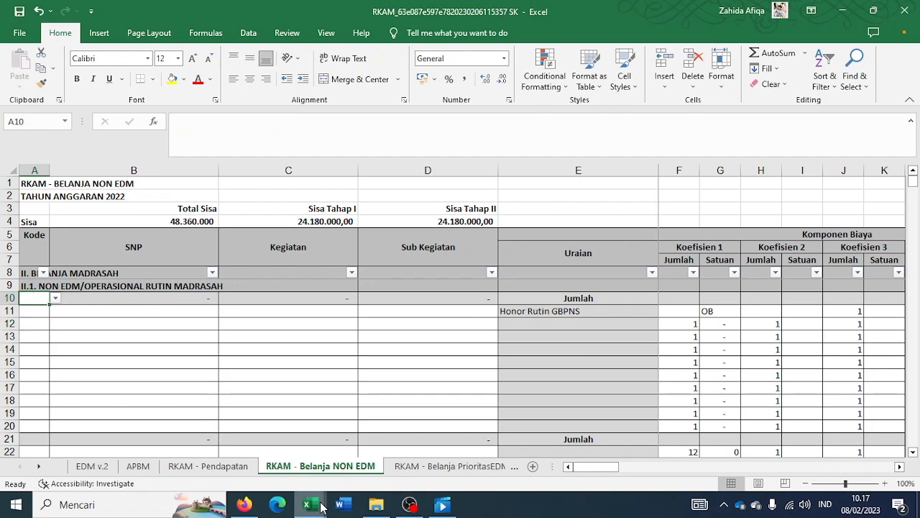
Step: Check the routine activity codes in the RENCANA 2023 SK workbook and return to the RKAM workbook
{"action": "mouse_move", "coordinate": [321, 507]}
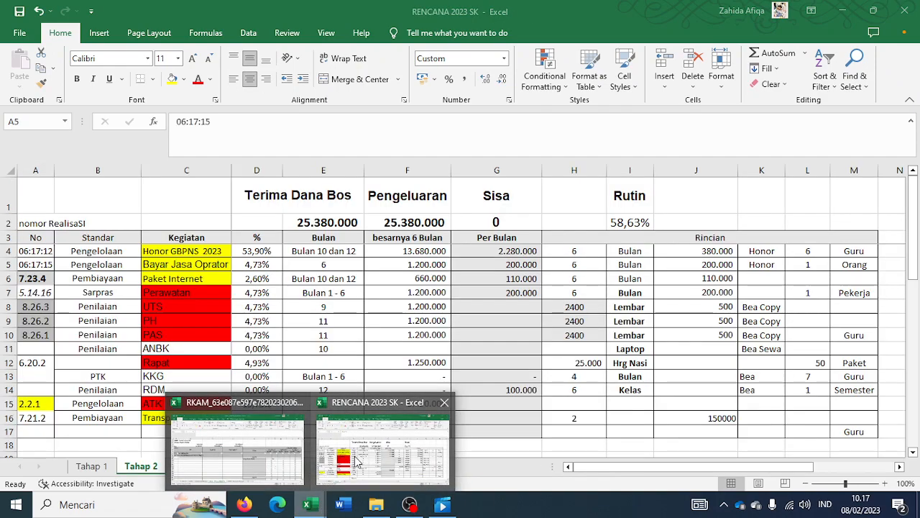
{"action": "left_click", "coordinate": [359, 461]}
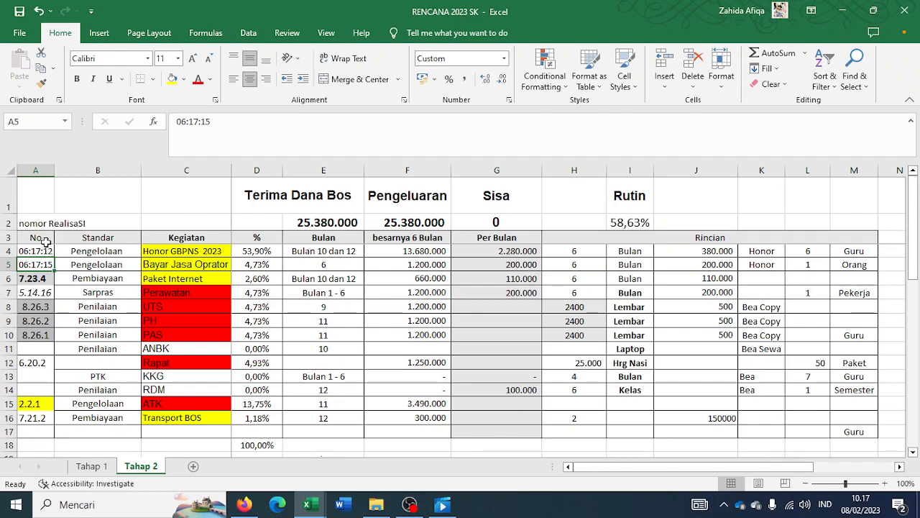
{"action": "mouse_move", "coordinate": [307, 505]}
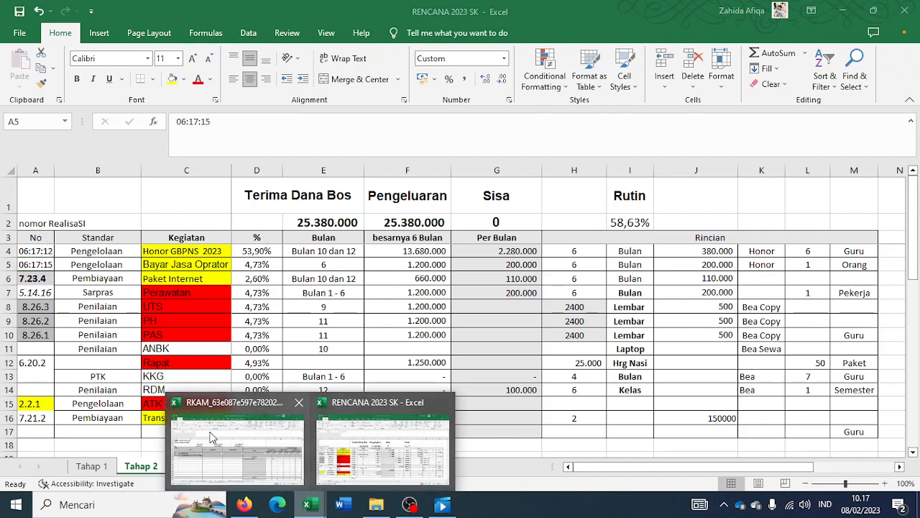
{"action": "left_click", "coordinate": [212, 438]}
Step: Browse the sub-activity codes on the daftar sub kegiatan sheet
{"action": "left_click", "coordinate": [515, 467]}
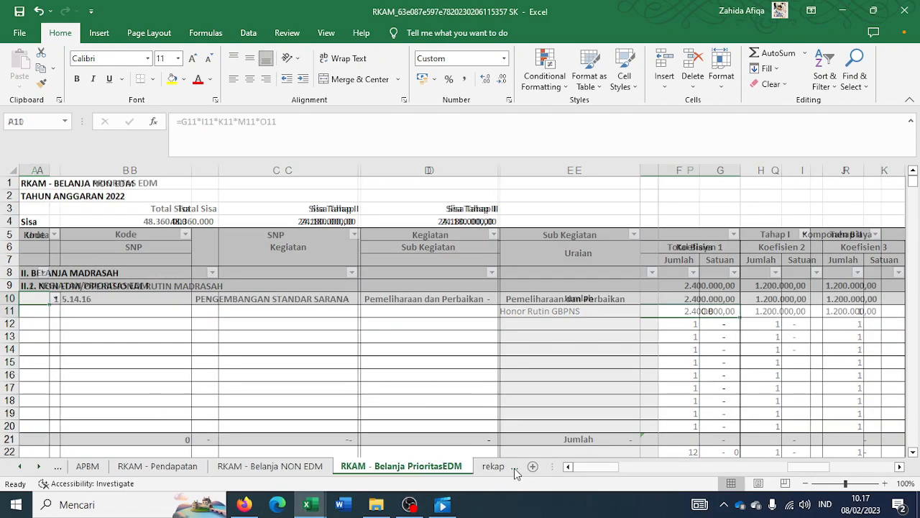
{"action": "left_click", "coordinate": [515, 467]}
{"action": "left_click", "coordinate": [514, 467]}
{"action": "left_click", "coordinate": [515, 467]}
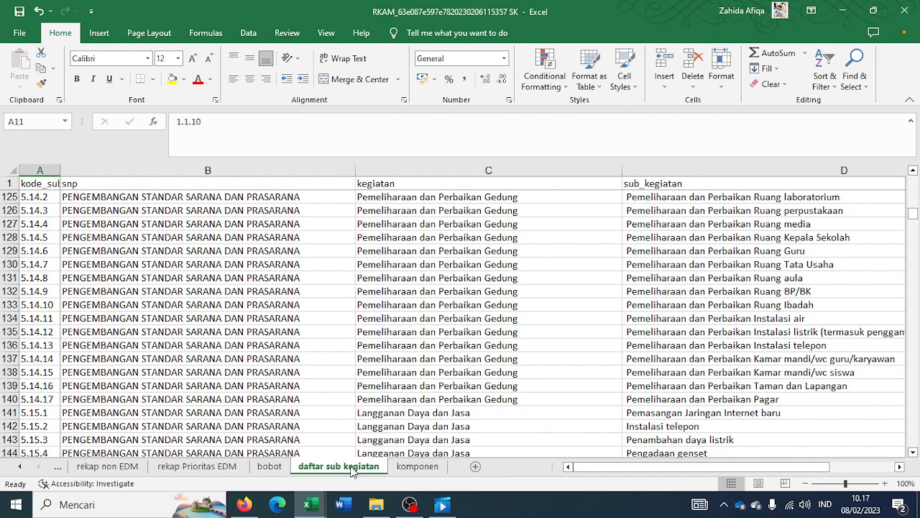
{"action": "scroll", "coordinate": [34, 209], "scroll_direction": "down", "scroll_amount": 5}
{"action": "scroll", "coordinate": [113, 323], "scroll_direction": "up", "scroll_amount": 11}
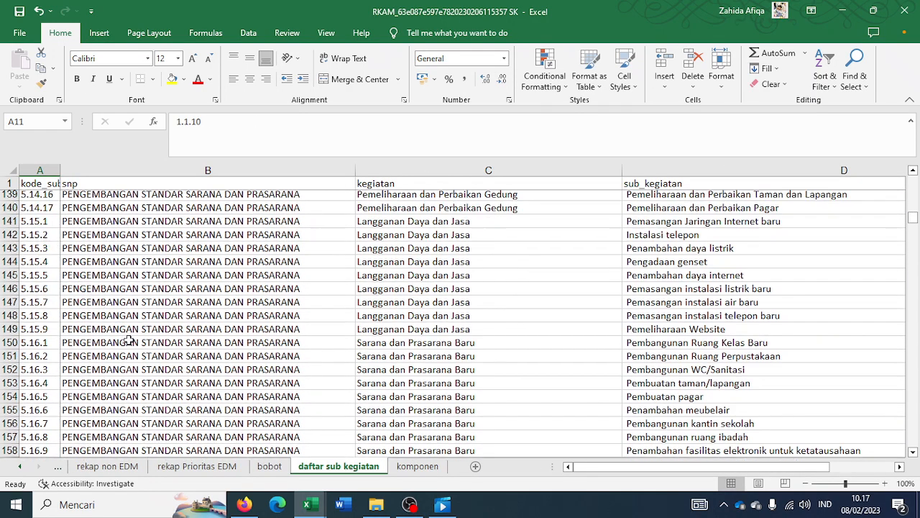
Step: Review the planned activities and their codes in the RENCANA 2023 SK workbook, then return to the RKAM workbook
{"action": "mouse_move", "coordinate": [320, 504]}
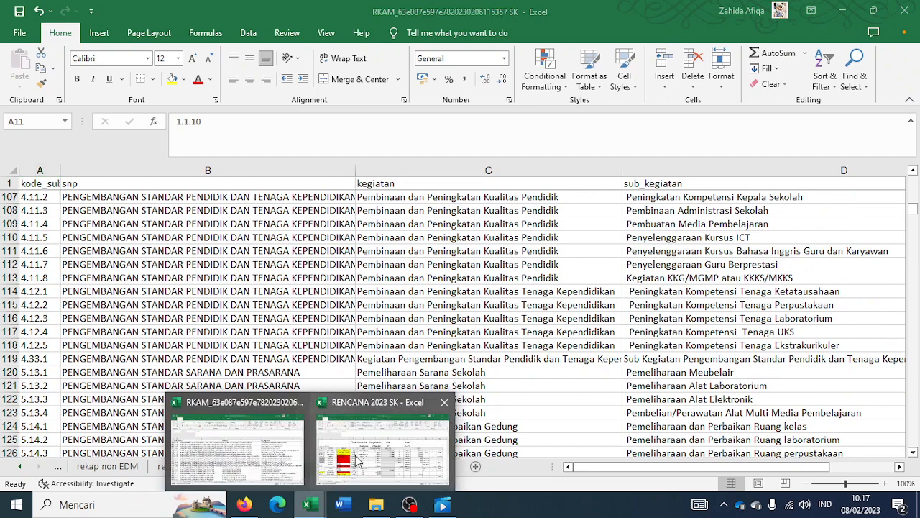
{"action": "left_click", "coordinate": [359, 450]}
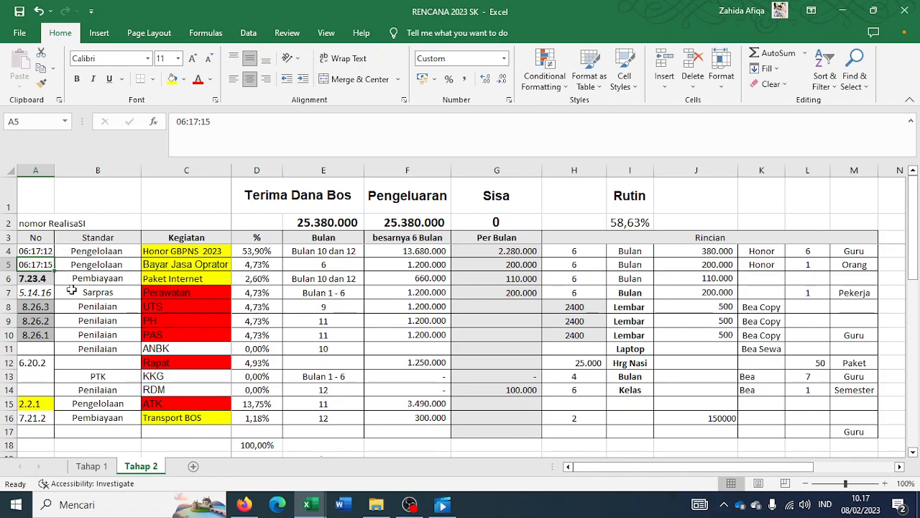
{"action": "mouse_move", "coordinate": [250, 506]}
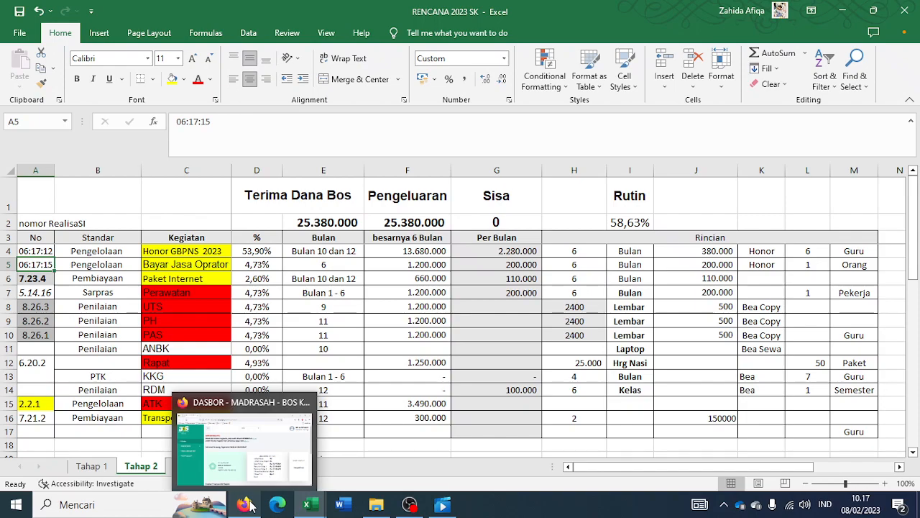
{"action": "mouse_move", "coordinate": [307, 504]}
{"action": "left_click", "coordinate": [269, 455]}
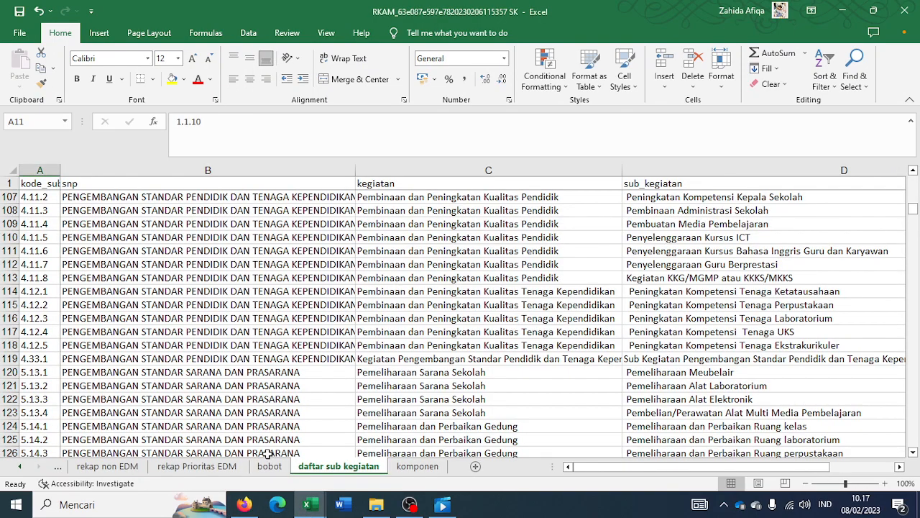
Step: Inspect the Total row and the standards columns on the rekap non EDM sheet
{"action": "left_click", "coordinate": [137, 468]}
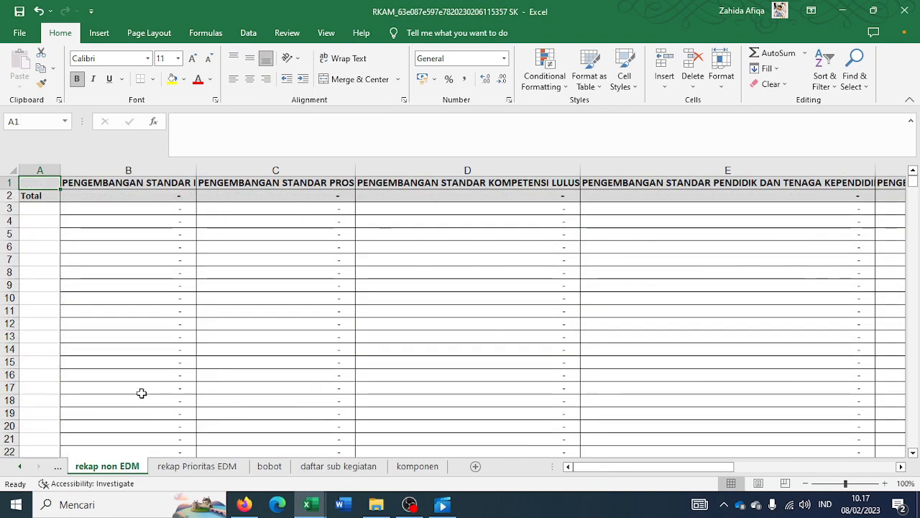
{"action": "left_click", "coordinate": [140, 210]}
{"action": "key", "text": "Left"}
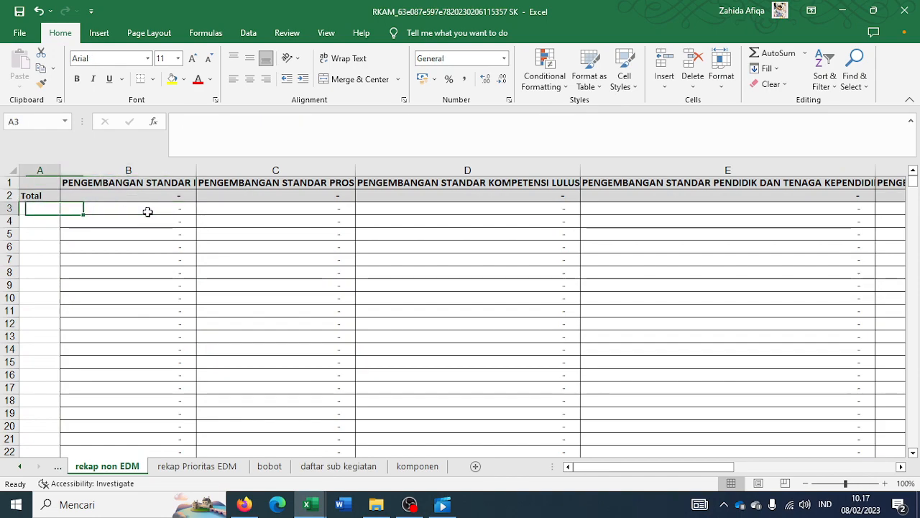
{"action": "key", "text": "Up"}
{"action": "key", "text": "Up"}
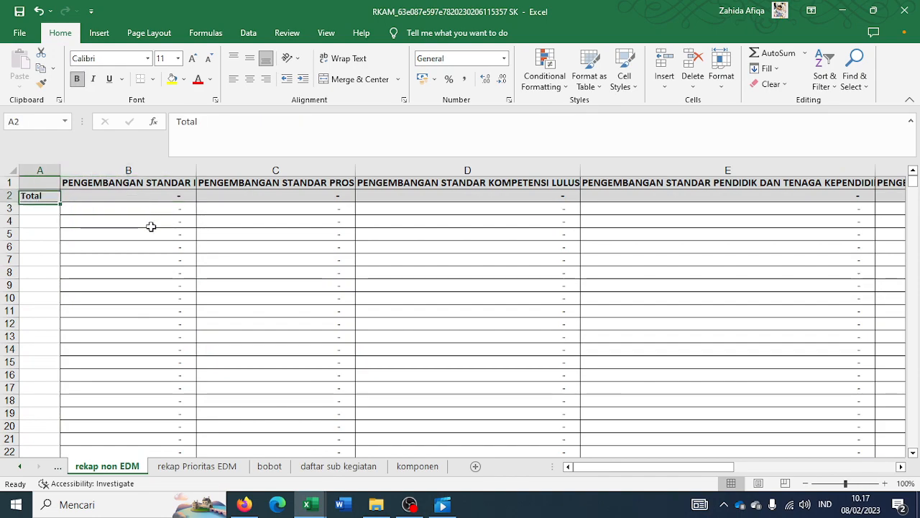
Step: Browse the Kode choices for A10 on the RKAM - Belanja NON EDM sheet and check the Honor GBPNS 2023 code in the RENCANA 2023 SK workbook
{"action": "left_click", "coordinate": [19, 466]}
{"action": "left_click", "coordinate": [342, 465]}
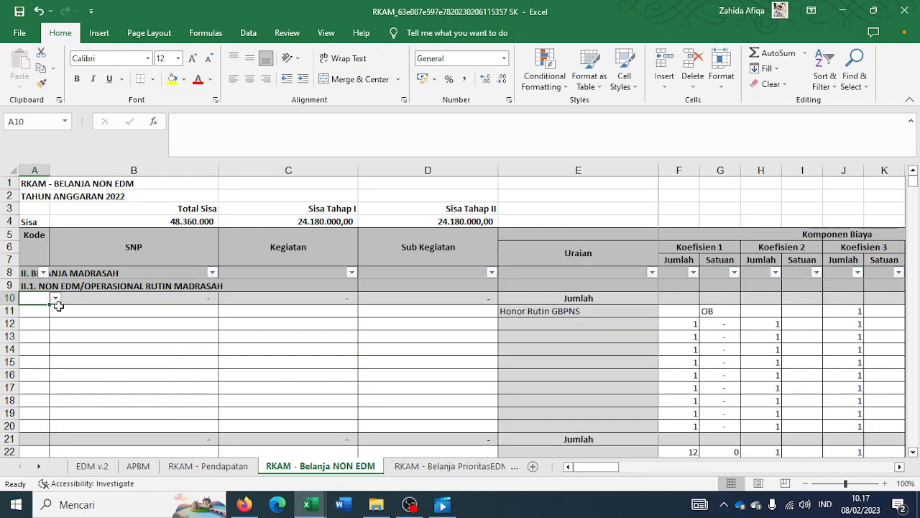
{"action": "left_click", "coordinate": [54, 298]}
{"action": "scroll", "coordinate": [58, 371], "scroll_direction": "down", "scroll_amount": 10}
{"action": "scroll", "coordinate": [59, 372], "scroll_direction": "down", "scroll_amount": 5}
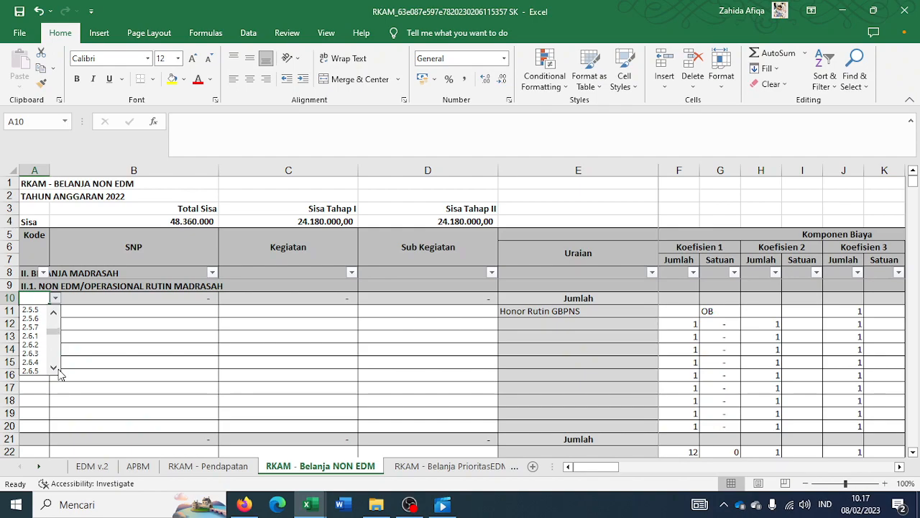
{"action": "left_click", "coordinate": [306, 504]}
{"action": "left_click", "coordinate": [345, 471]}
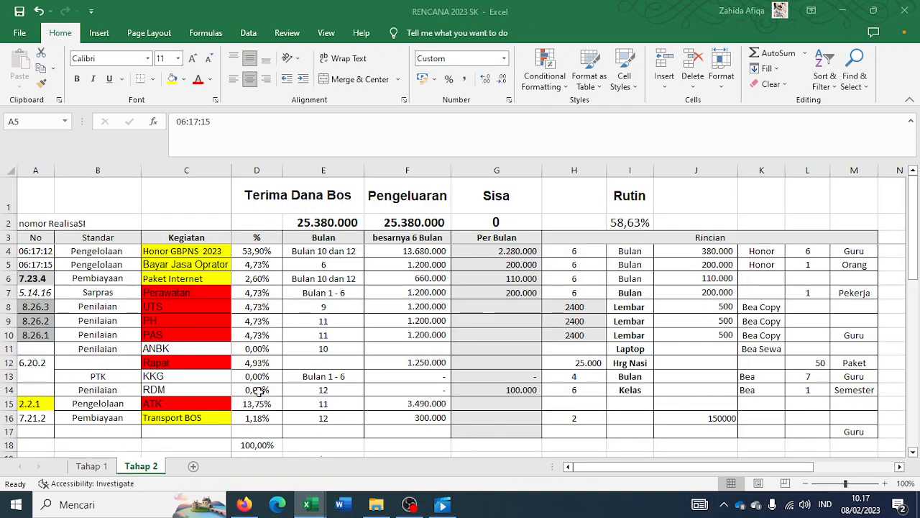
{"action": "left_click", "coordinate": [297, 505]}
{"action": "left_click", "coordinate": [213, 443]}
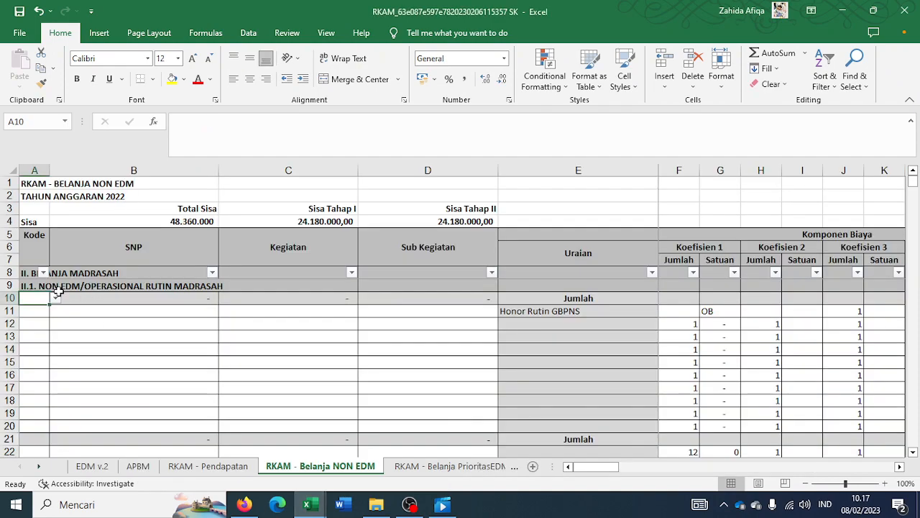
Step: Choose 6.17.12 as the Kode in cell A10 of the RKAM - Belanja NON EDM sheet
{"action": "left_click", "coordinate": [55, 298]}
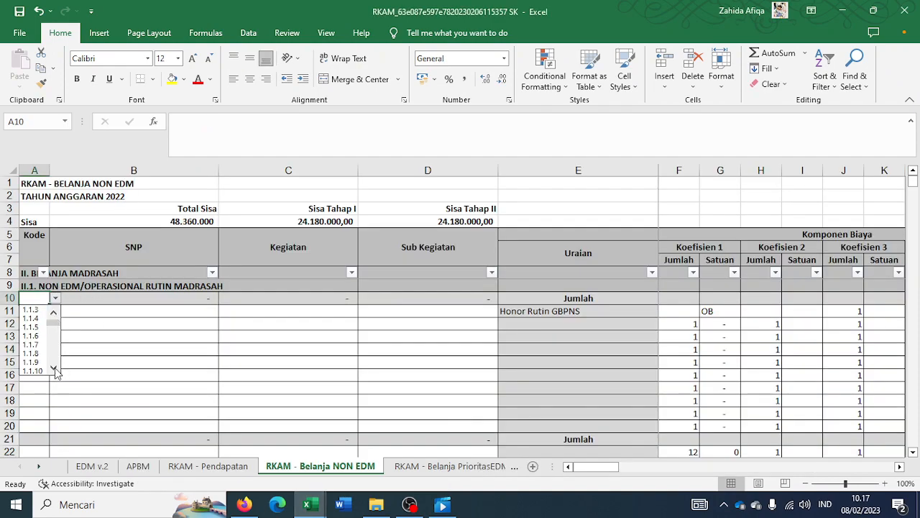
{"action": "left_click", "coordinate": [55, 369]}
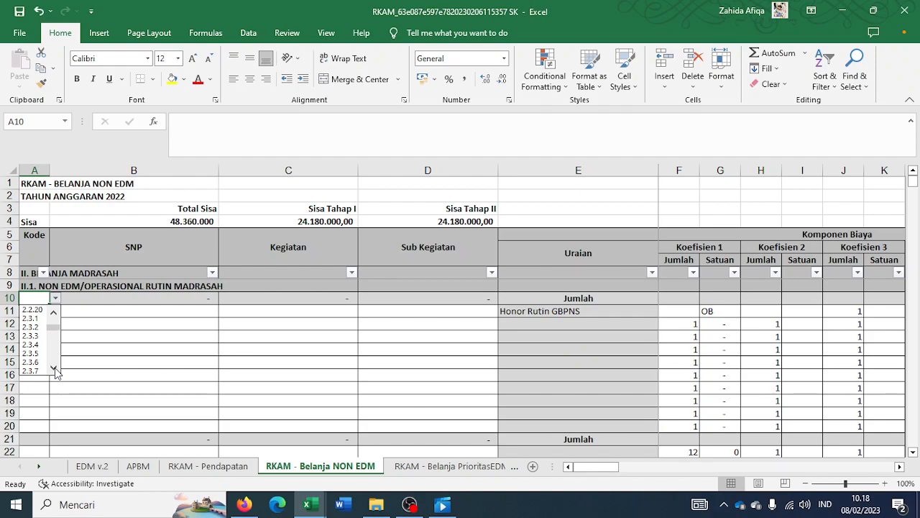
{"action": "left_click", "coordinate": [55, 369]}
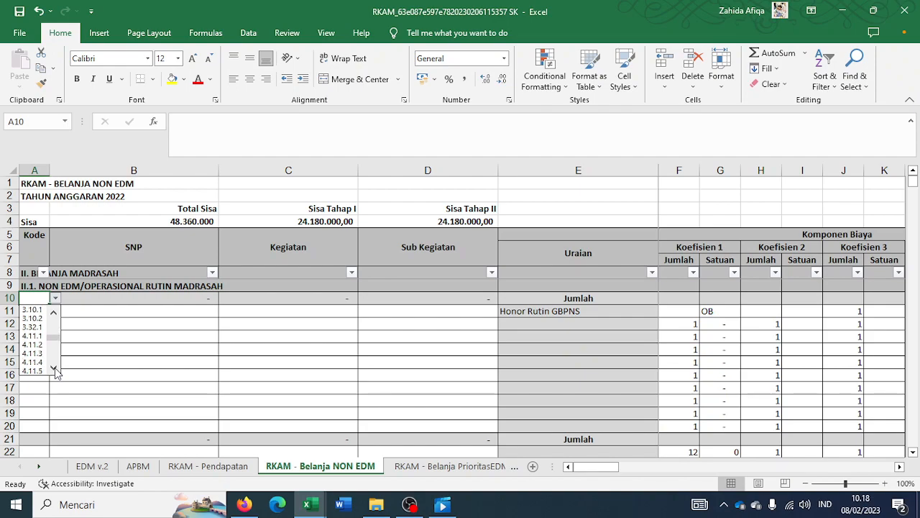
{"action": "left_click_drag", "start_coordinate": [55, 368], "coordinate": [56, 369]}
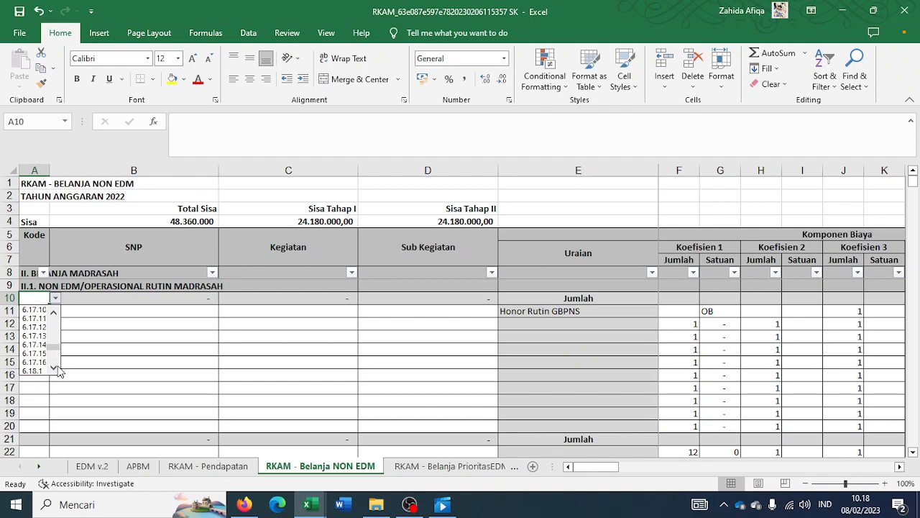
{"action": "left_click", "coordinate": [36, 326]}
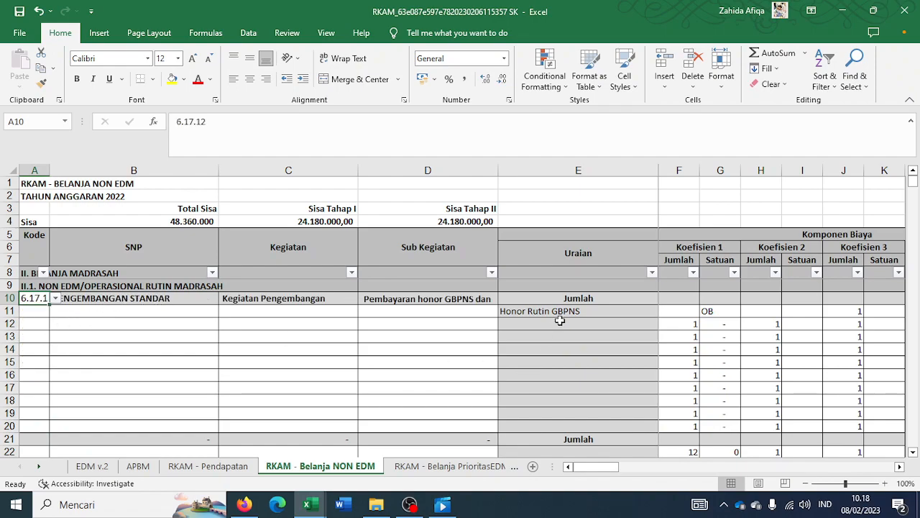
Step: Check the Uraian choices for cell E11 on the RKAM - Belanja NON EDM sheet, keeping Honor Rutin GBPNS
{"action": "left_click", "coordinate": [125, 310]}
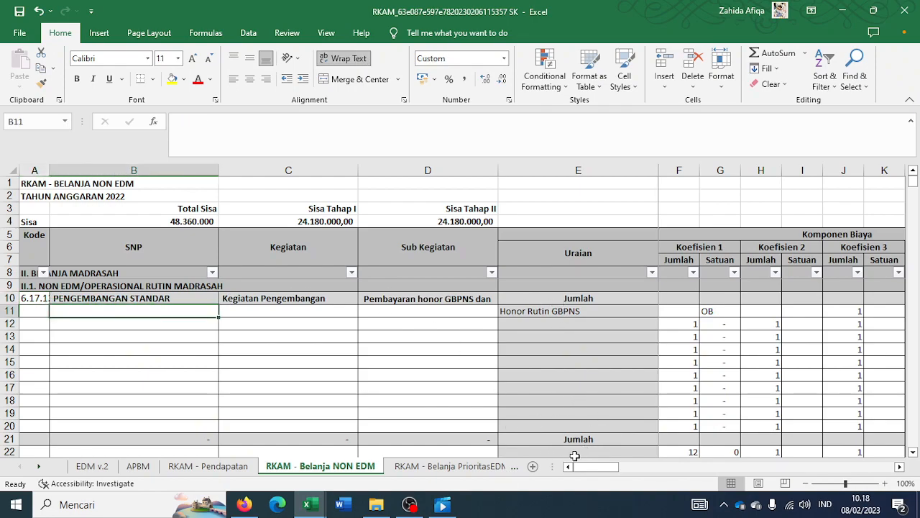
{"action": "left_click", "coordinate": [606, 313]}
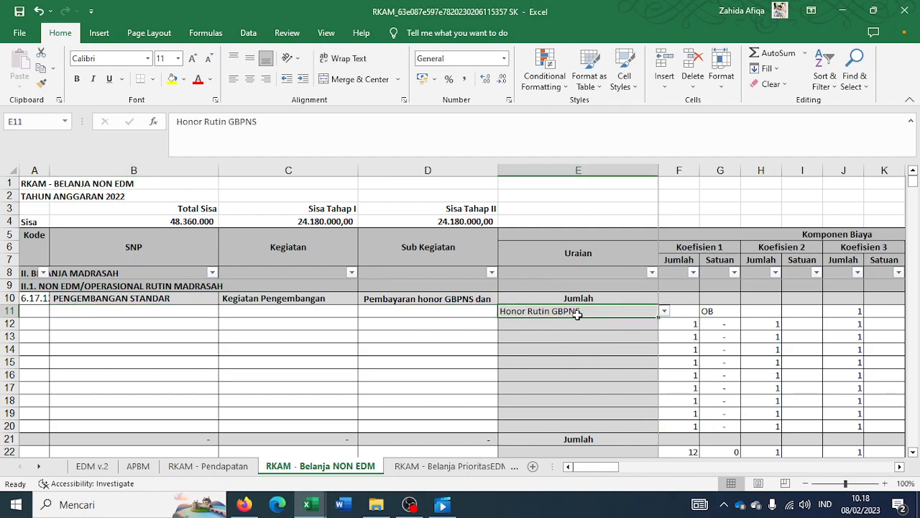
{"action": "left_click", "coordinate": [665, 312]}
{"action": "left_click", "coordinate": [664, 312]}
{"action": "left_click", "coordinate": [666, 312]}
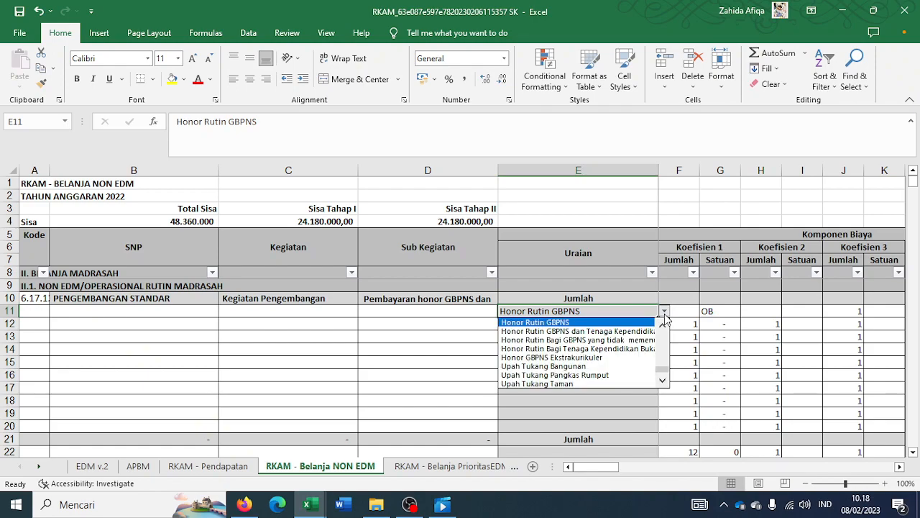
{"action": "left_click", "coordinate": [624, 310]}
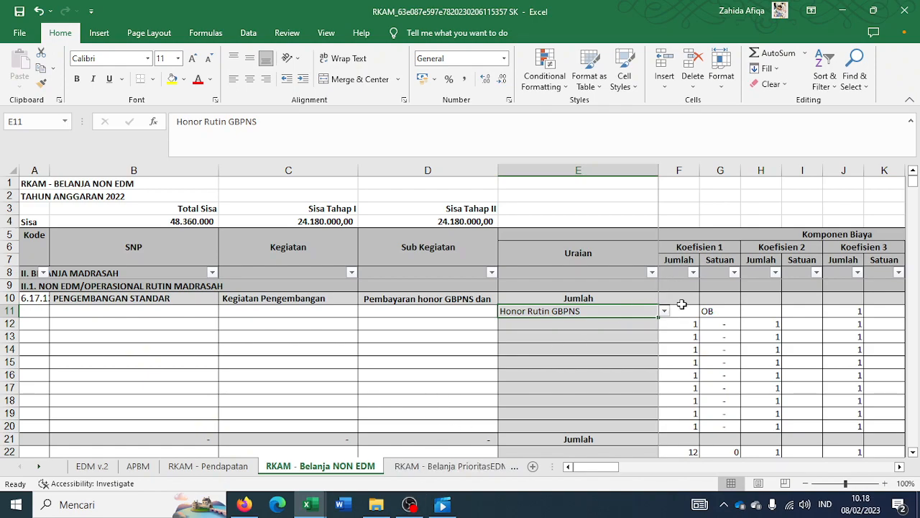
Step: Check the Honor GBPNS 2023 details in the RENCANA 2023 SK workbook, and enter 6 as the Koefisien 1 Jumlah in F11 of the RKAM workbook
{"action": "mouse_move", "coordinate": [306, 496]}
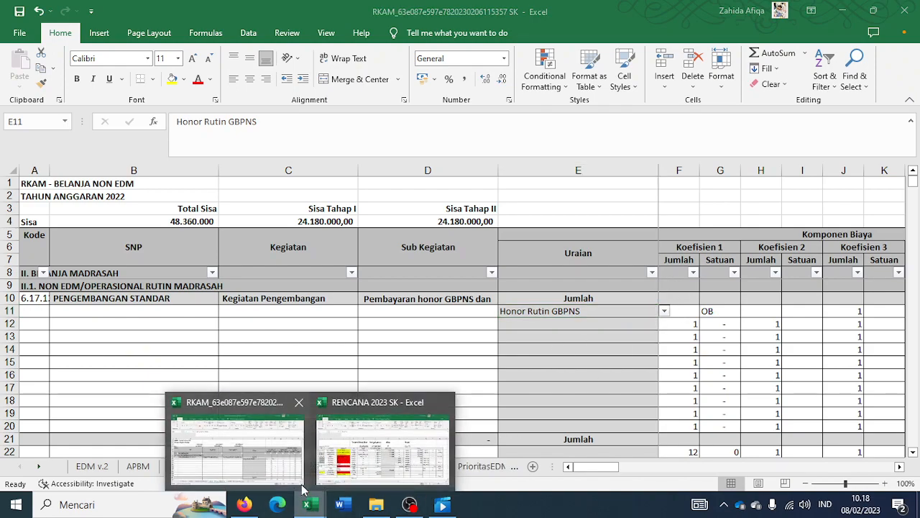
{"action": "left_click", "coordinate": [367, 452]}
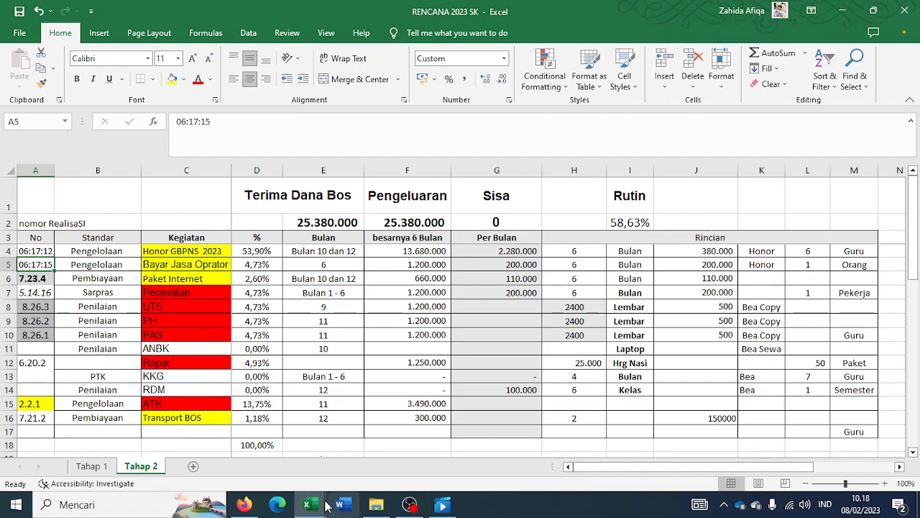
{"action": "mouse_move", "coordinate": [310, 504]}
{"action": "left_click", "coordinate": [280, 460]}
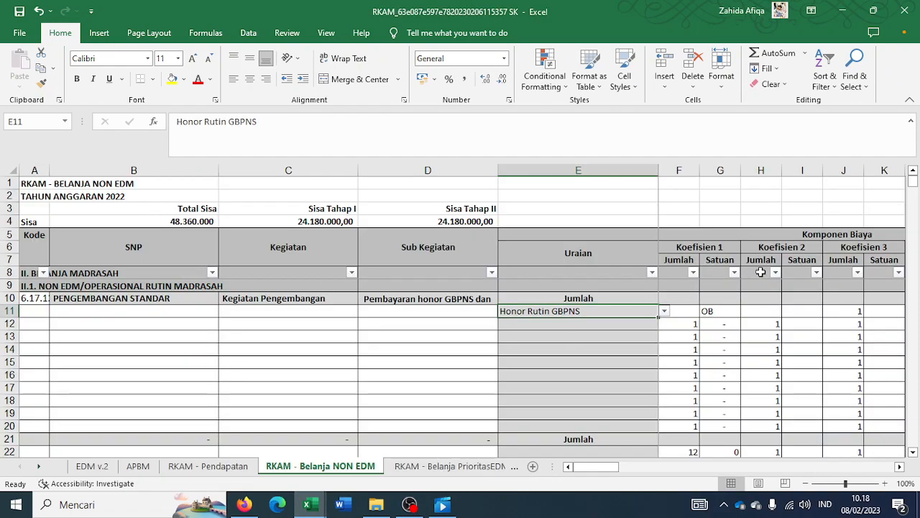
{"action": "left_click", "coordinate": [683, 311]}
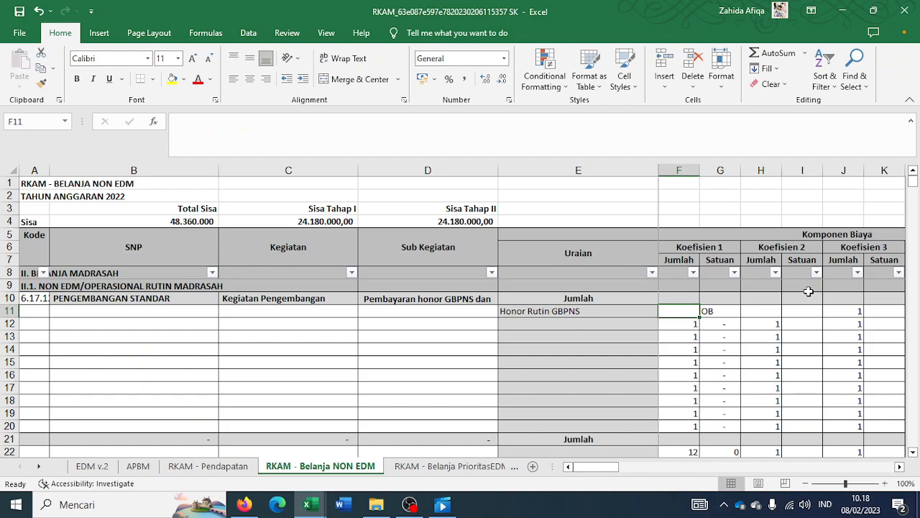
{"action": "type", "text": "6"}
{"action": "key", "text": "Tab"}
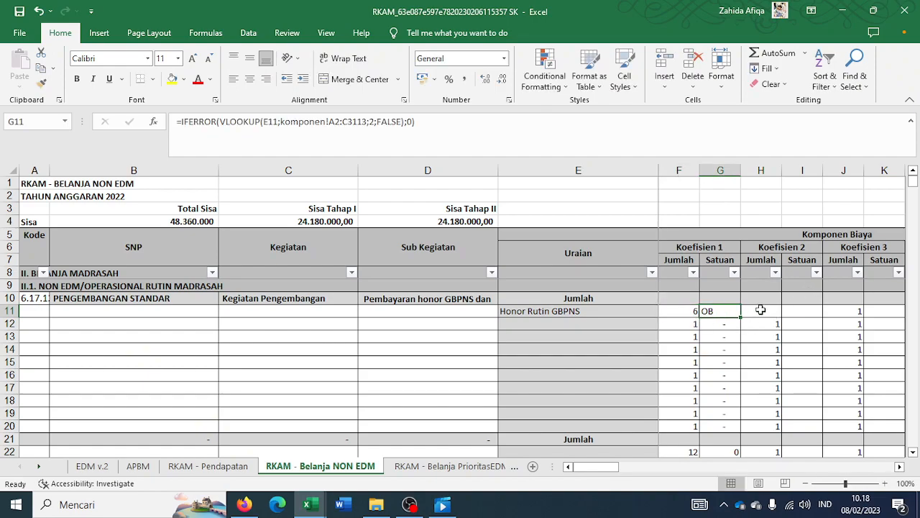
Step: Set Koefisien 2 of Honor Rutin GBPNS in row 11 to a Jumlah of 12 with bulan as the Satuan
{"action": "key", "text": "Tab"}
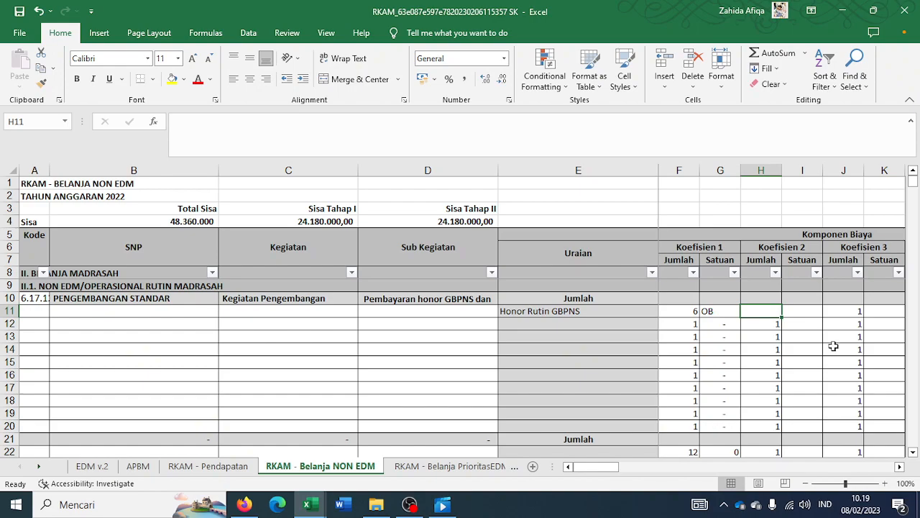
{"action": "type", "text": "1"}
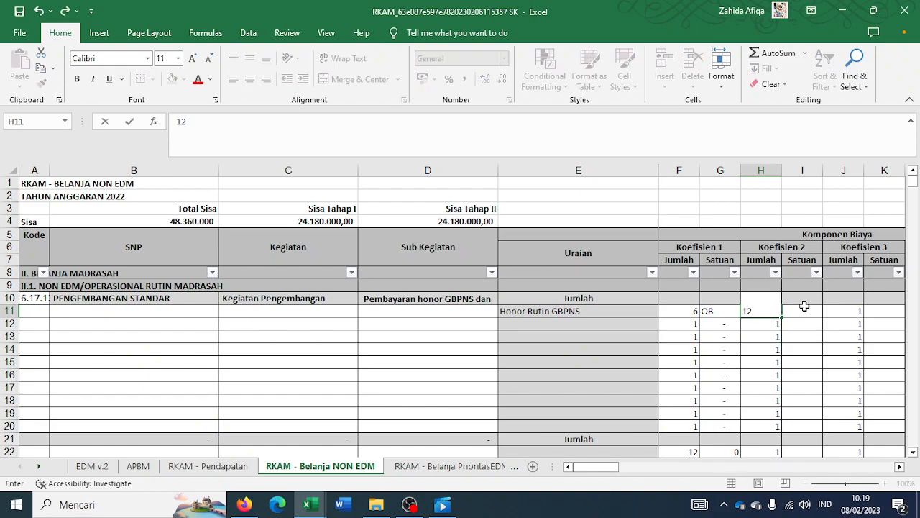
{"action": "type", "text": "2"}
{"action": "left_click", "coordinate": [805, 306]}
{"action": "left_click", "coordinate": [829, 310]}
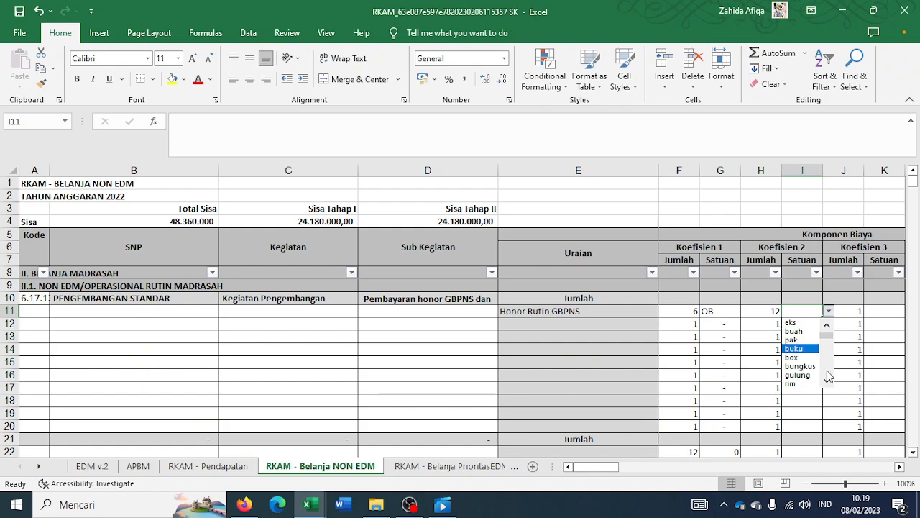
{"action": "scroll", "coordinate": [826, 385], "scroll_direction": "down", "scroll_amount": 5}
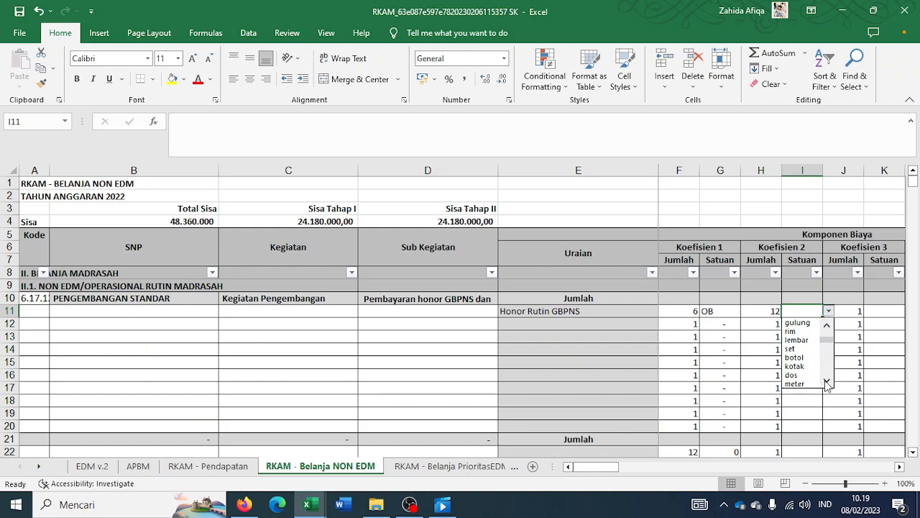
{"action": "scroll", "coordinate": [826, 385], "scroll_direction": "down", "scroll_amount": 5}
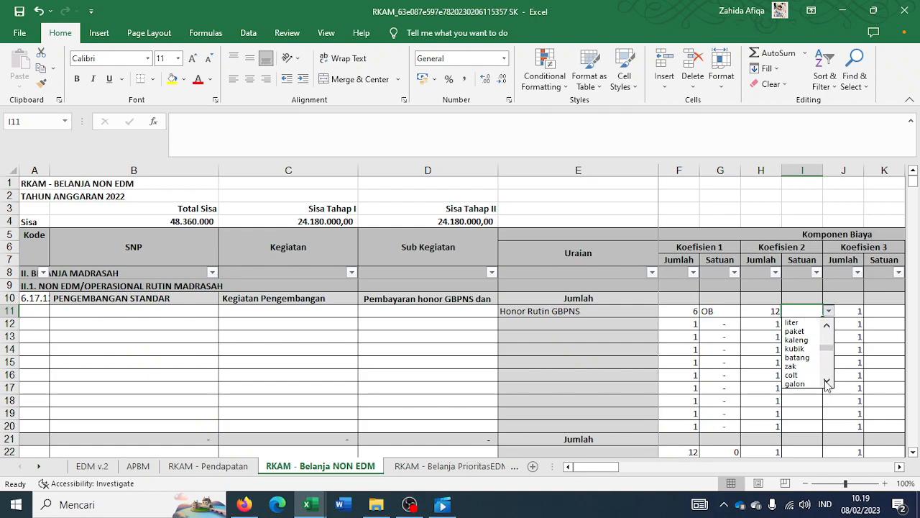
{"action": "scroll", "coordinate": [826, 385], "scroll_direction": "down", "scroll_amount": 3}
{"action": "left_click", "coordinate": [798, 380]}
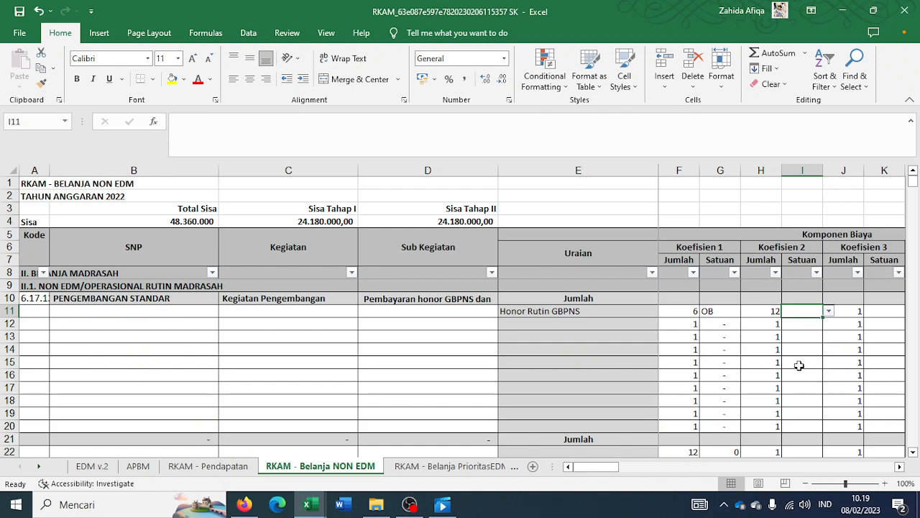
Step: Set the Harga Satuan of Honor Rutin GBPNS in cell N11 to 380000
{"action": "key", "text": "Right"}
{"action": "key", "text": "Right"}
{"action": "key", "text": "Right"}
{"action": "key", "text": "Right"}
{"action": "key", "text": "Right"}
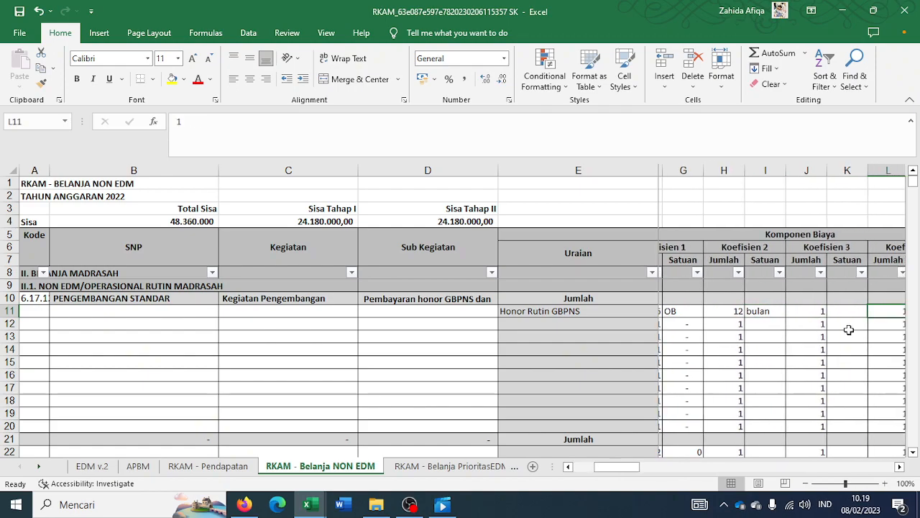
{"action": "key", "text": "Right"}
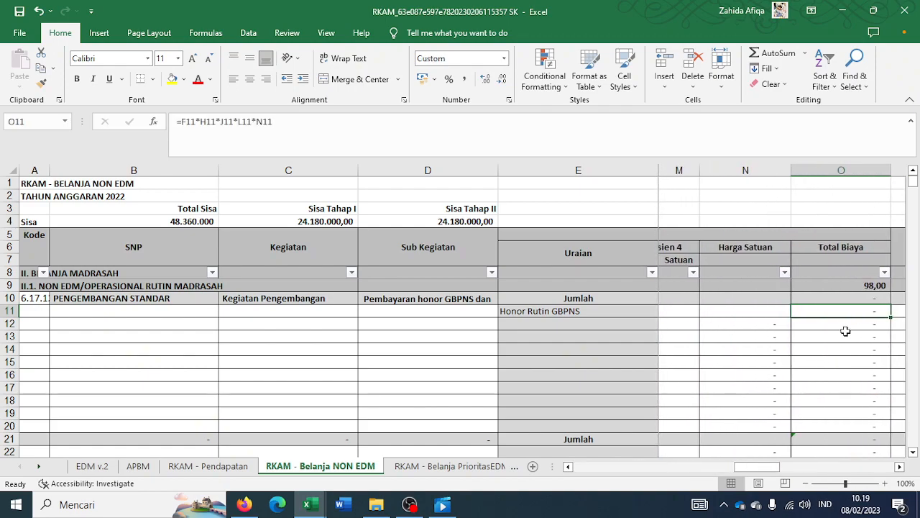
{"action": "left_click", "coordinate": [744, 311]}
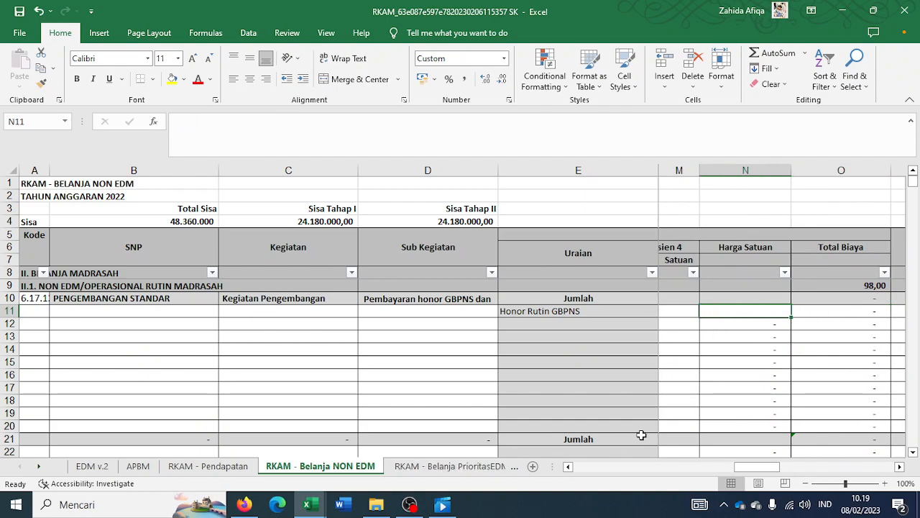
{"action": "type", "text": "3.8"}
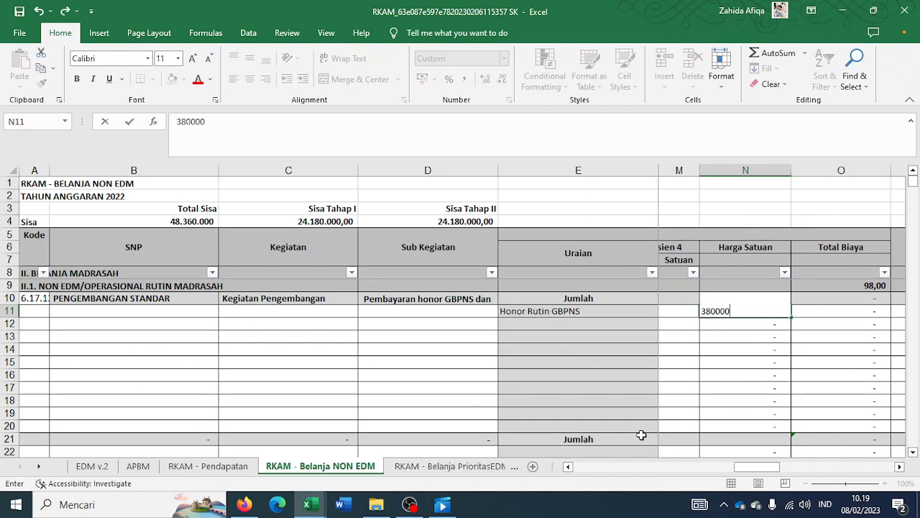
{"action": "type", "text": "00.000"}
{"action": "key", "text": "Return"}
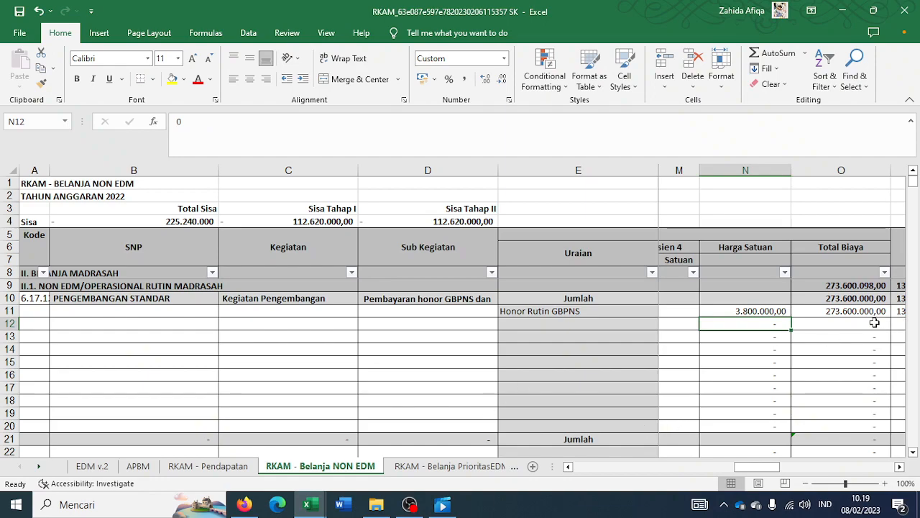
{"action": "left_click", "coordinate": [775, 309]}
{"action": "left_click", "coordinate": [289, 117]}
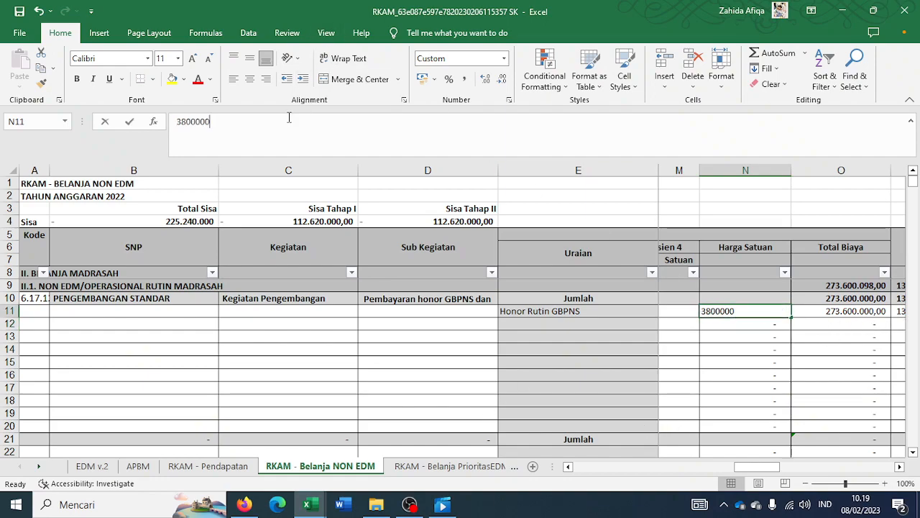
{"action": "key", "text": "Return"}
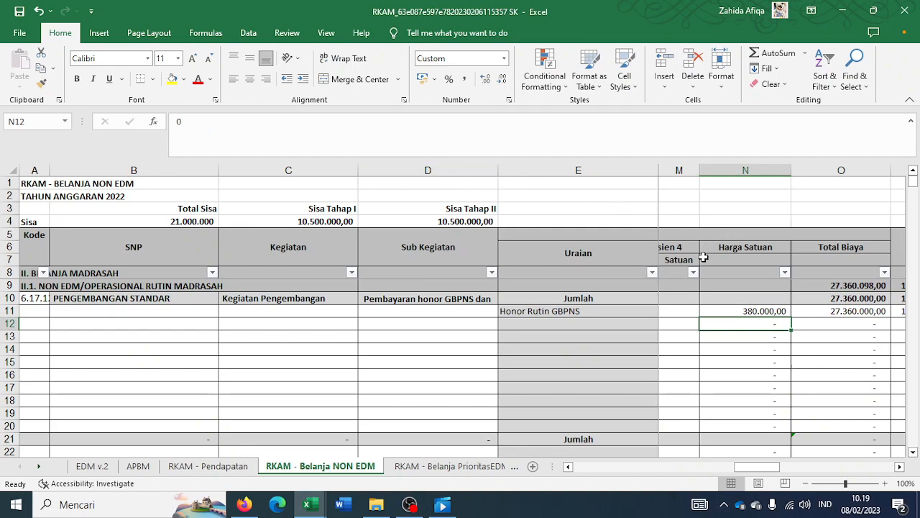
Step: Compare the Tahap I and Tahap II amounts of Honor Rutin GBPNS with the plan in the RENCANA 2023 SK workbook
{"action": "key", "text": "Right"}
{"action": "key", "text": "Right"}
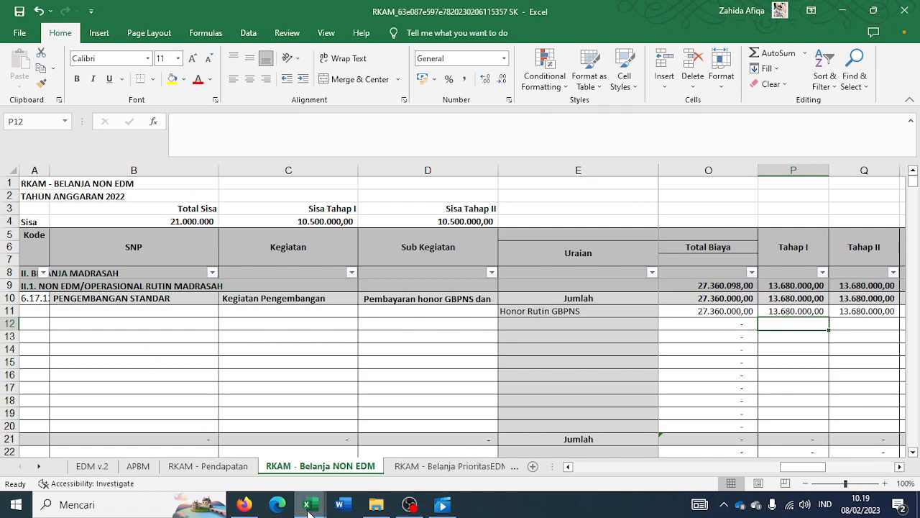
{"action": "mouse_move", "coordinate": [308, 502]}
{"action": "left_click", "coordinate": [369, 460]}
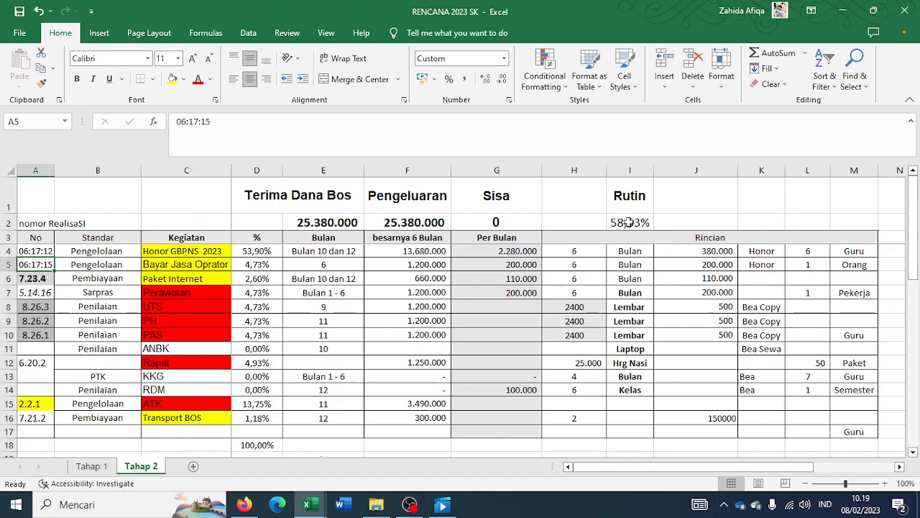
{"action": "mouse_move", "coordinate": [309, 507]}
{"action": "left_click", "coordinate": [281, 442]}
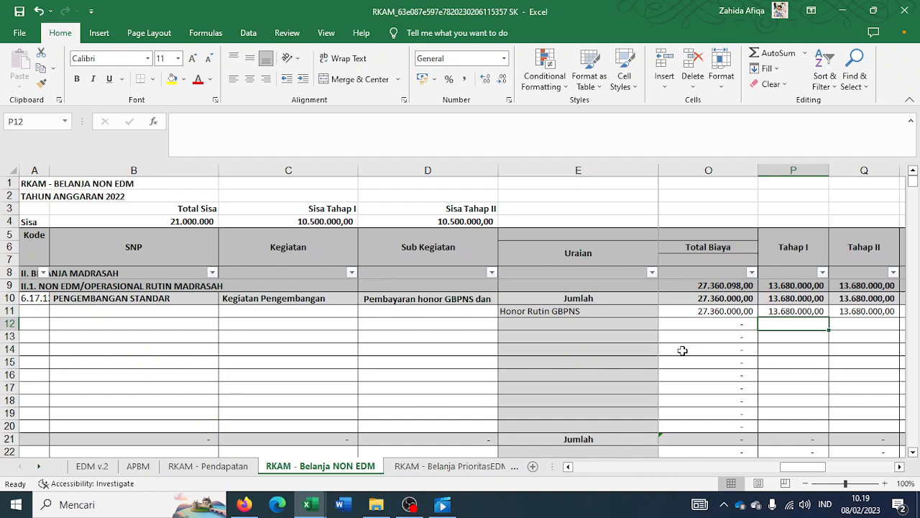
Step: Look up the code of the Bayar Jasa Oprator activity in the RENCANA 2023 SK workbook, and return to the RKAM workbook
{"action": "key", "text": "Left"}
{"action": "key", "text": "Home"}
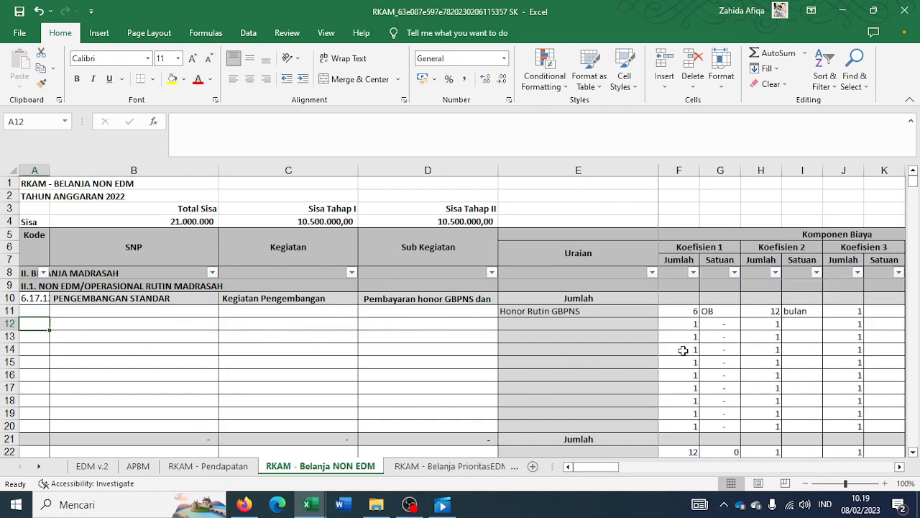
{"action": "mouse_move", "coordinate": [308, 504]}
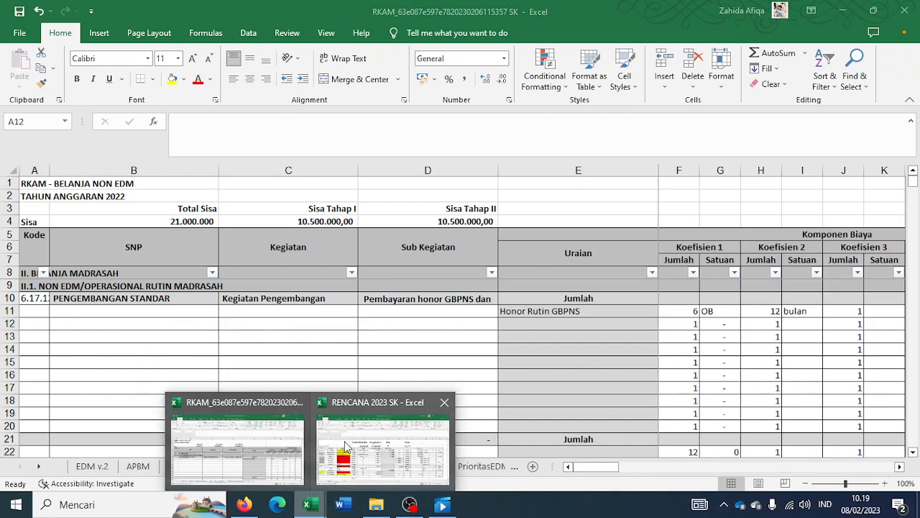
{"action": "left_click", "coordinate": [328, 426]}
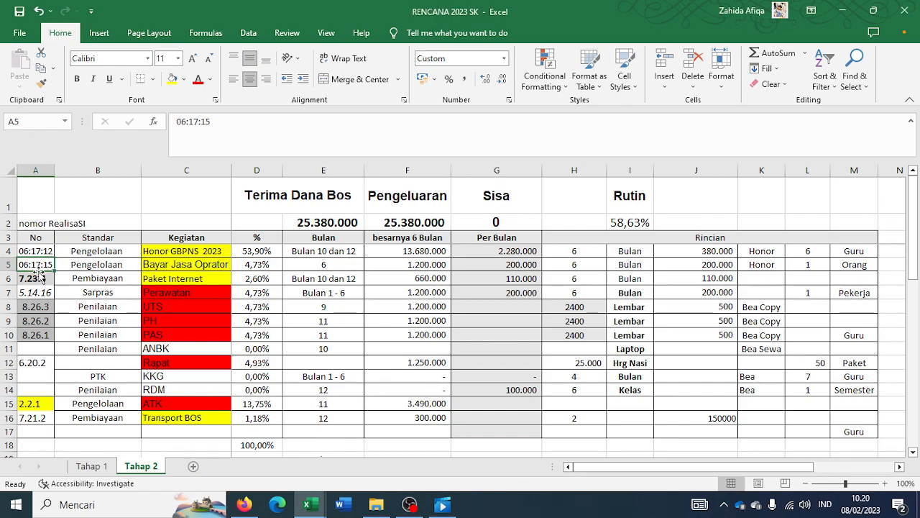
{"action": "mouse_move", "coordinate": [307, 505]}
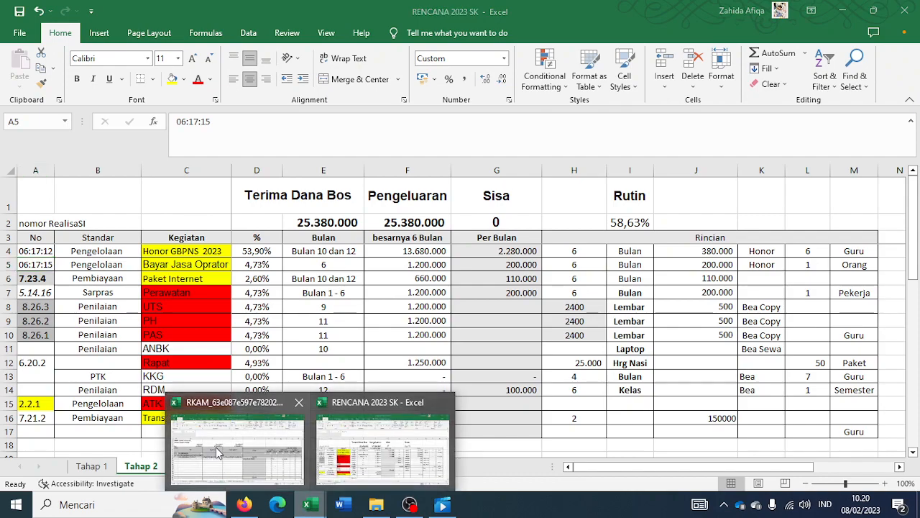
{"action": "left_click", "coordinate": [233, 451]}
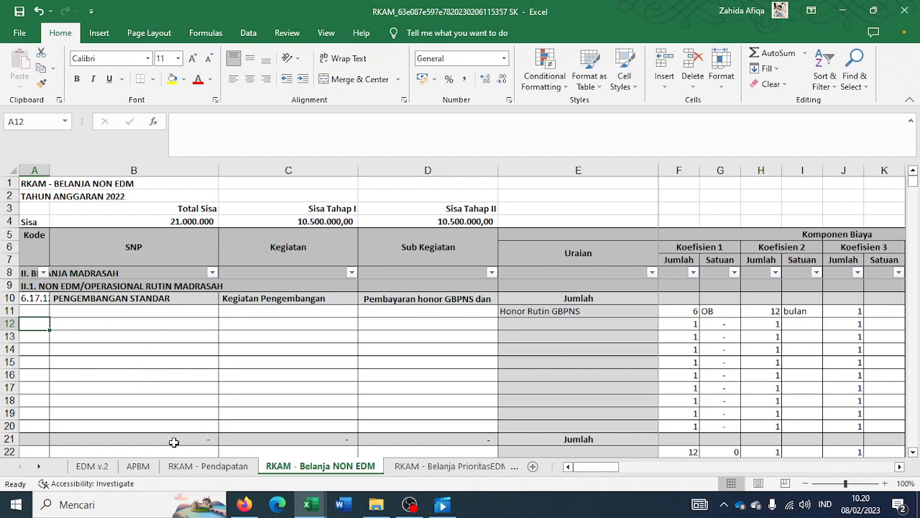
Step: Check the operator payment's code in the RENCANA 2023 SK workbook and choose Kode 6.17.15 for cell A21 of the RKAM workbook
{"action": "left_click", "coordinate": [42, 439]}
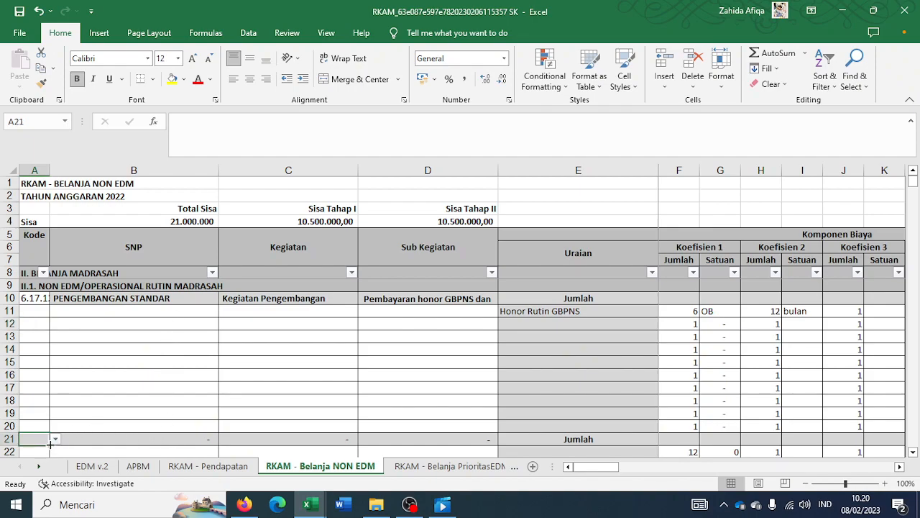
{"action": "left_click", "coordinate": [55, 439]}
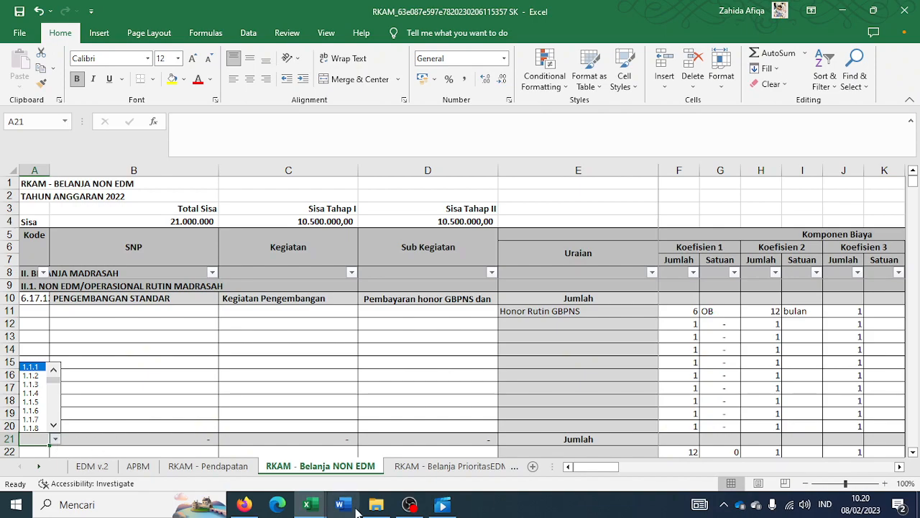
{"action": "left_click", "coordinate": [308, 504]}
{"action": "left_click", "coordinate": [367, 483]}
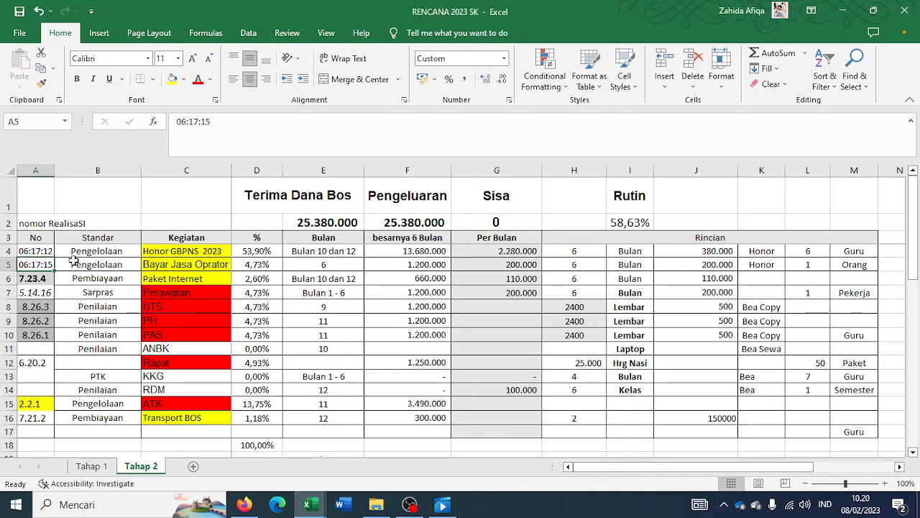
{"action": "left_click", "coordinate": [307, 504]}
{"action": "left_click", "coordinate": [234, 457]}
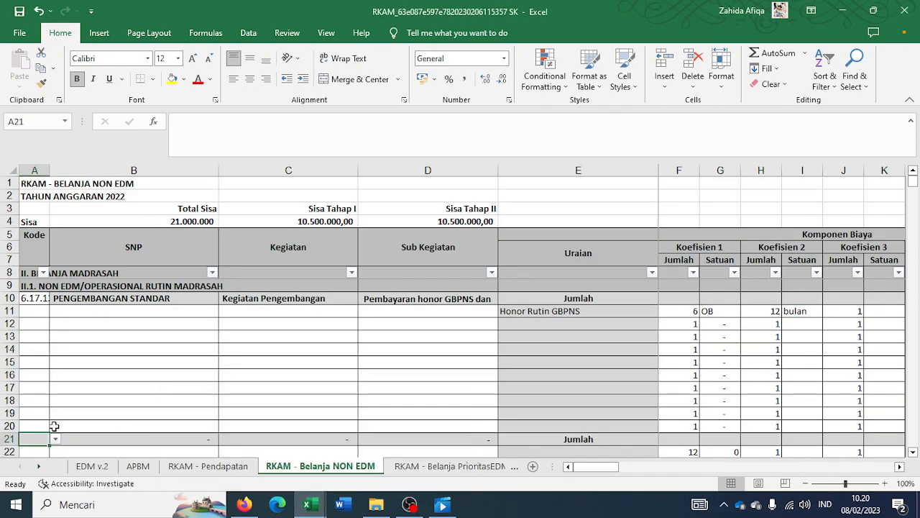
{"action": "left_click", "coordinate": [55, 439]}
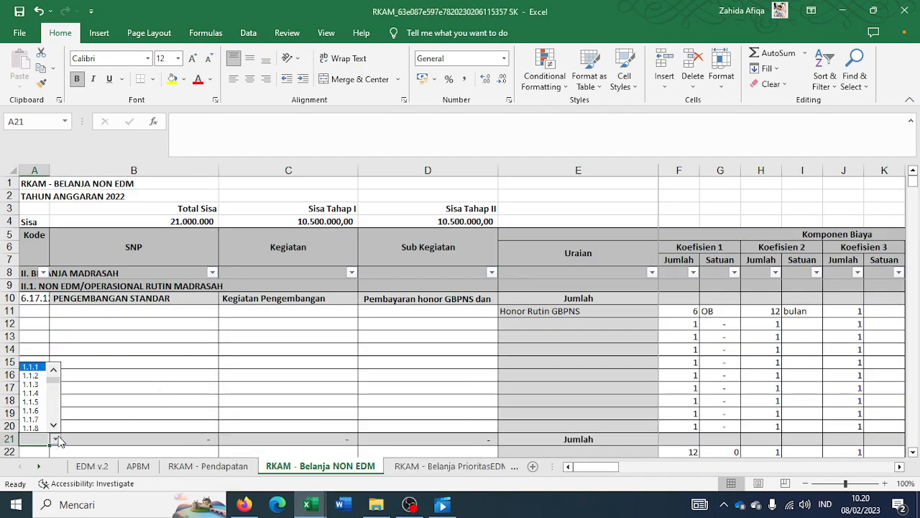
{"action": "scroll", "coordinate": [53, 425], "scroll_direction": "down", "scroll_amount": 10}
{"action": "scroll", "coordinate": [53, 425], "scroll_direction": "down", "scroll_amount": 6}
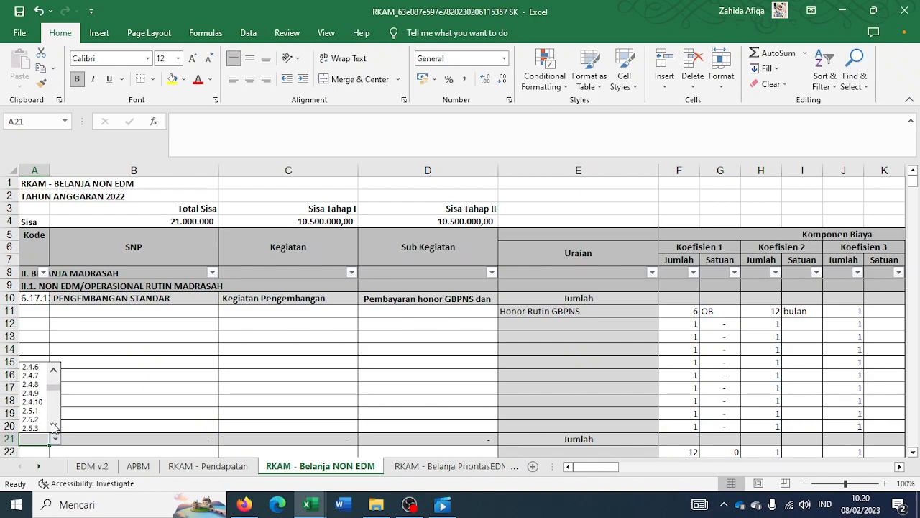
{"action": "scroll", "coordinate": [53, 424], "scroll_direction": "down", "scroll_amount": 10}
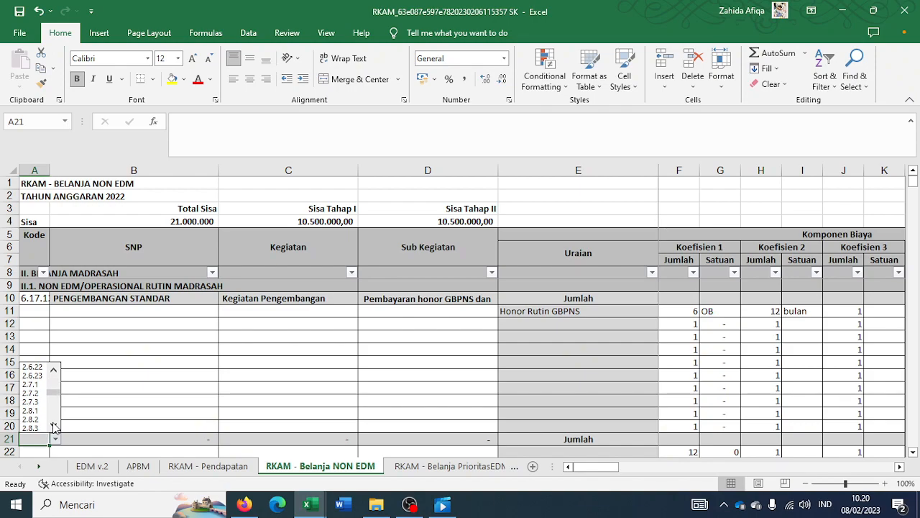
{"action": "scroll", "coordinate": [53, 424], "scroll_direction": "down", "scroll_amount": 3}
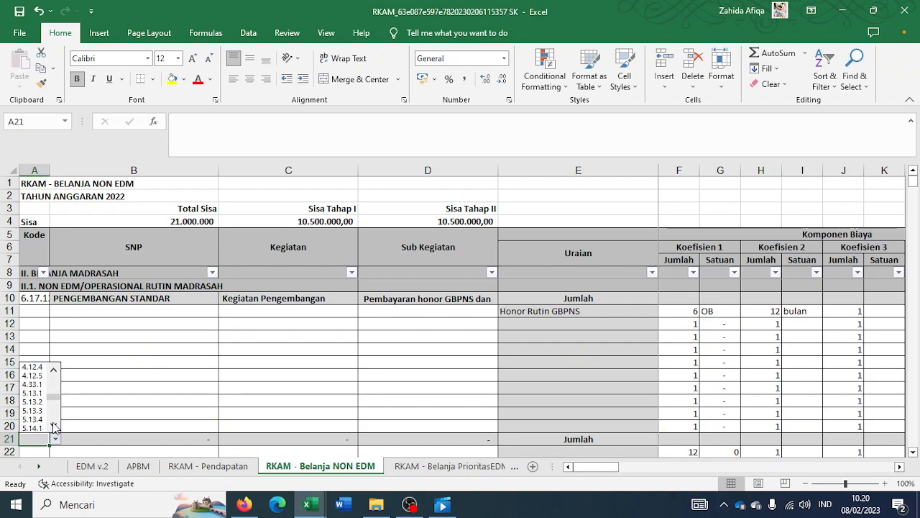
{"action": "scroll", "coordinate": [53, 425], "scroll_direction": "down", "scroll_amount": 3}
{"action": "scroll", "coordinate": [53, 425], "scroll_direction": "down", "scroll_amount": 10}
{"action": "left_click", "coordinate": [53, 426]}
{"action": "left_click", "coordinate": [55, 427]}
{"action": "left_click", "coordinate": [55, 427]}
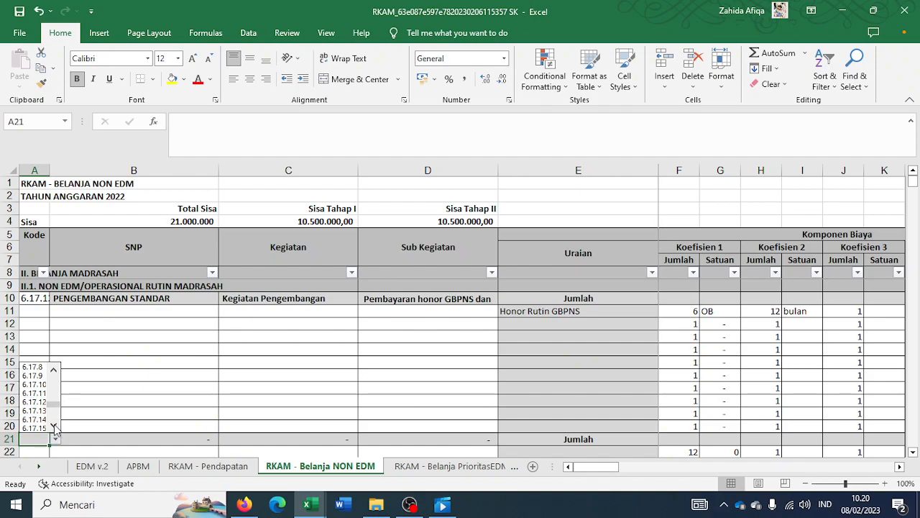
{"action": "left_click", "coordinate": [34, 428]}
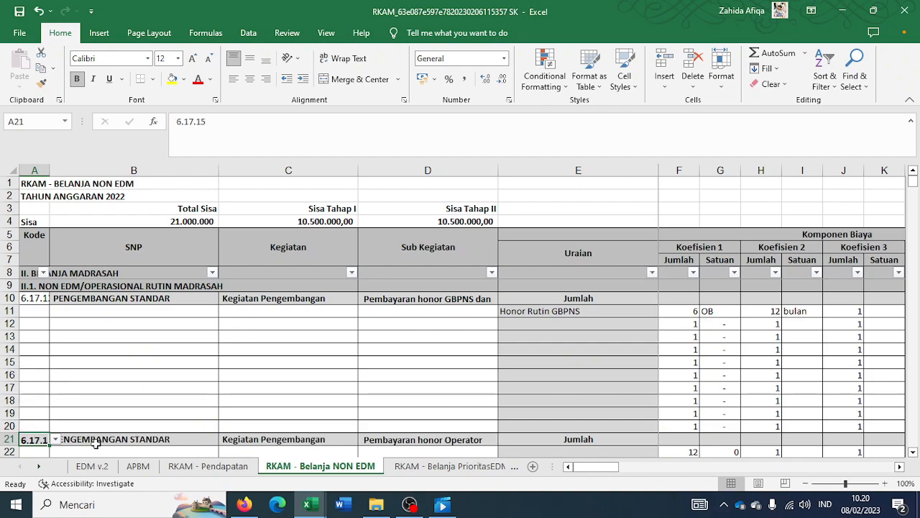
Step: Choose Honor operator aplikasi lepas (outsourcing) as the Uraian in cell E22, under the 6.17.15 activity
{"action": "scroll", "coordinate": [520, 433], "scroll_direction": "down", "scroll_amount": 1}
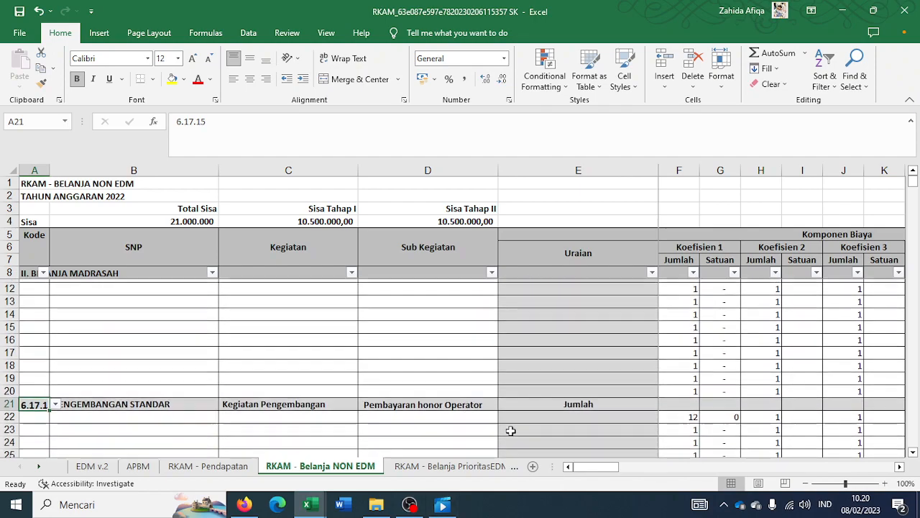
{"action": "left_click", "coordinate": [590, 419]}
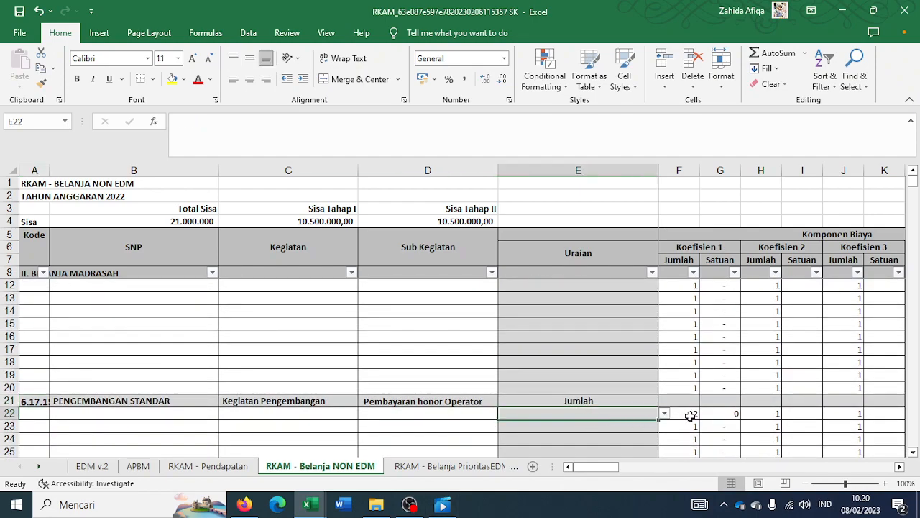
{"action": "left_click", "coordinate": [663, 415]}
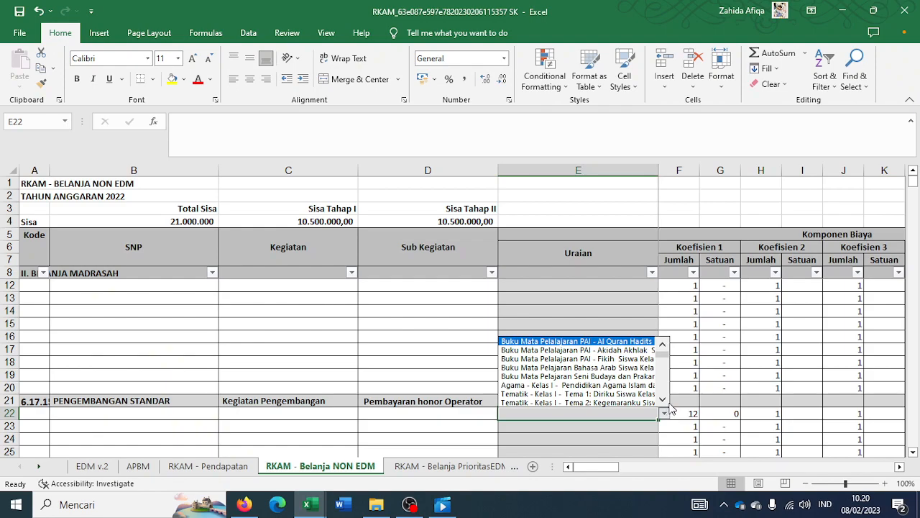
{"action": "scroll", "coordinate": [664, 406], "scroll_direction": "down", "scroll_amount": 2}
{"action": "scroll", "coordinate": [664, 359], "scroll_direction": "down", "scroll_amount": 10}
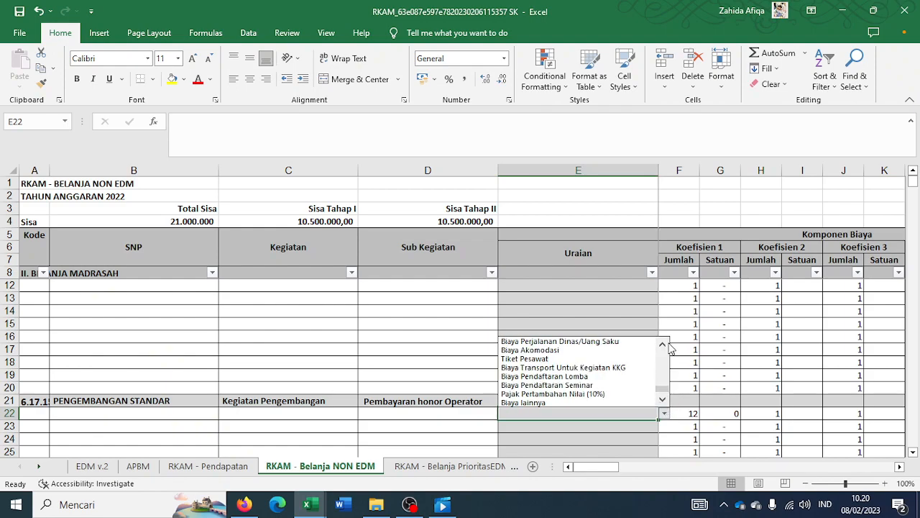
{"action": "scroll", "coordinate": [664, 348], "scroll_direction": "up", "scroll_amount": 8}
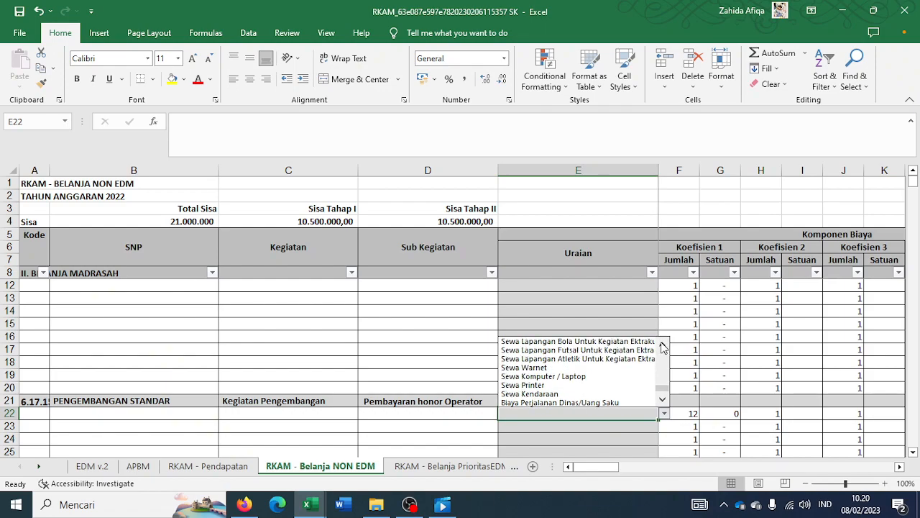
{"action": "scroll", "coordinate": [662, 349], "scroll_direction": "up", "scroll_amount": 7}
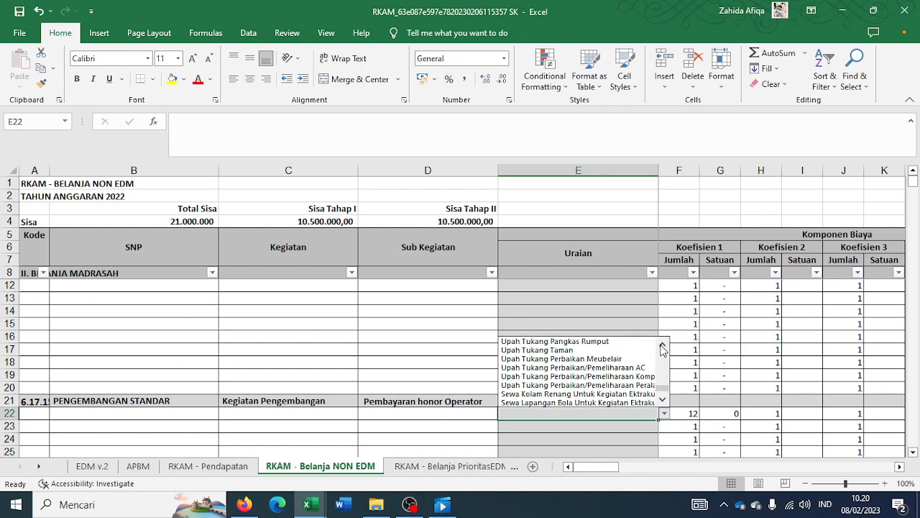
{"action": "scroll", "coordinate": [662, 349], "scroll_direction": "up", "scroll_amount": 6}
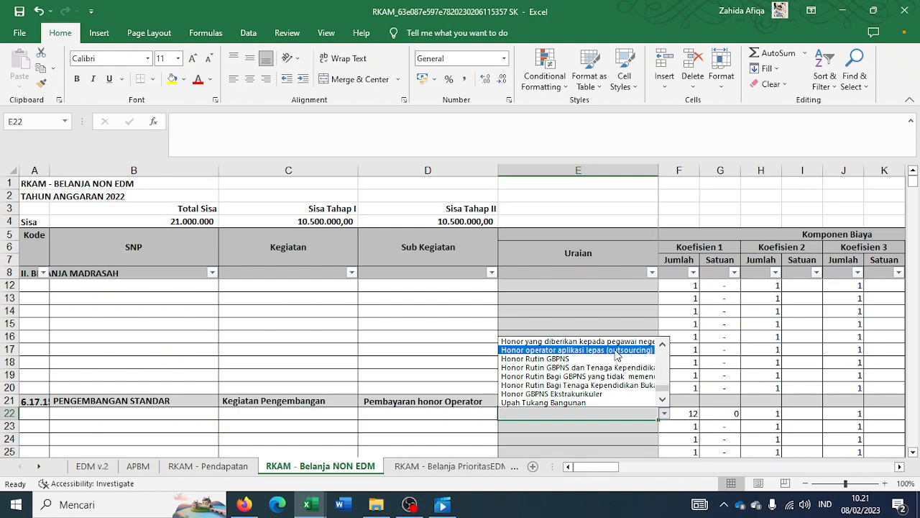
{"action": "left_click", "coordinate": [616, 350]}
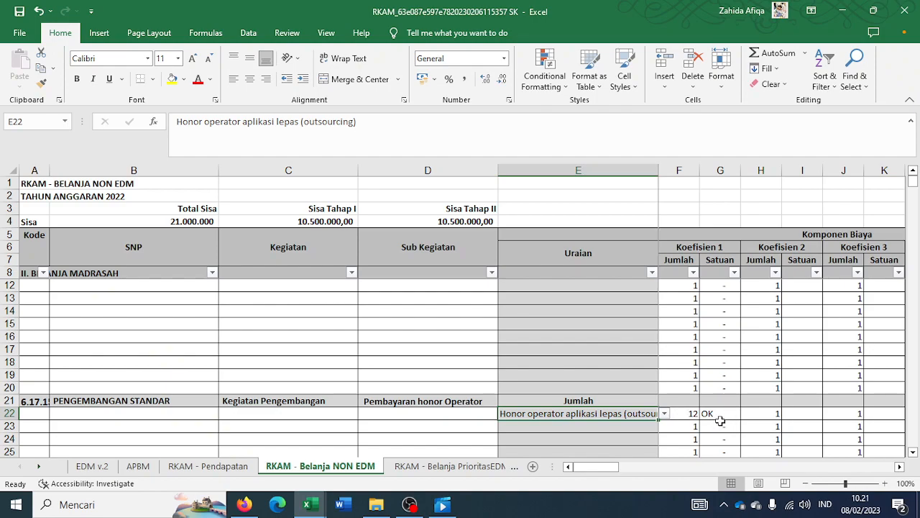
Step: For the operator honor in row 22, set Koefisien 1 Jumlah to 1 and Koefisien 2 to 12 with bulan as the Satuan
{"action": "left_click", "coordinate": [688, 414]}
{"action": "type", "text": "1"}
{"action": "key", "text": "Tab"}
{"action": "key", "text": "Tab"}
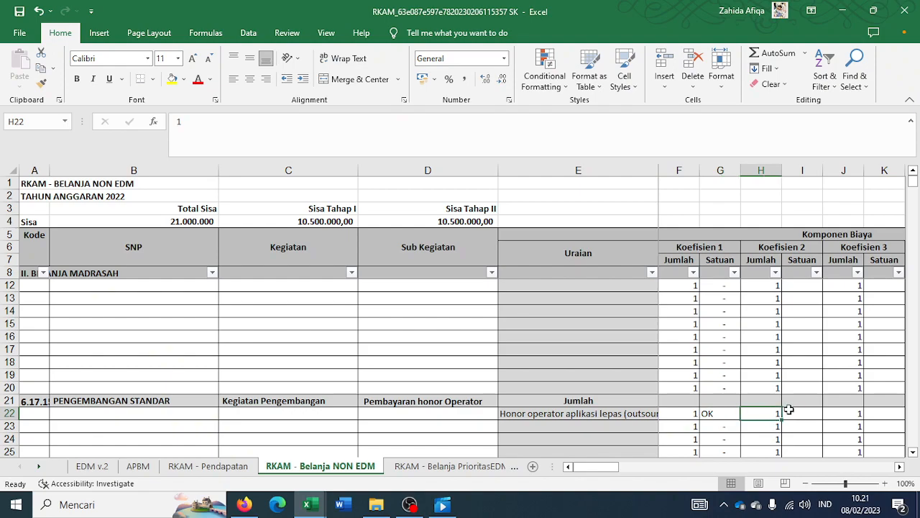
{"action": "key", "text": "F2"}
{"action": "type", "text": "2"}
{"action": "key", "text": "Tab"}
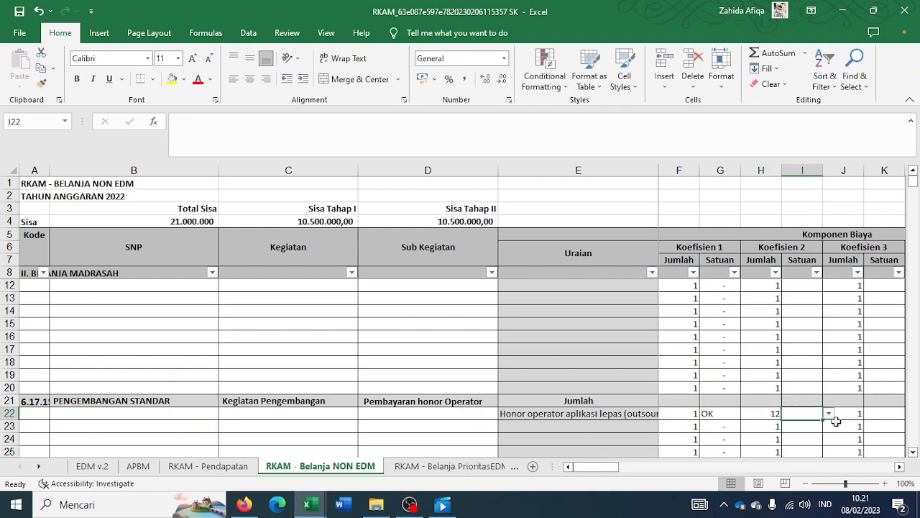
{"action": "left_click", "coordinate": [830, 414]}
{"action": "left_click", "coordinate": [828, 400]}
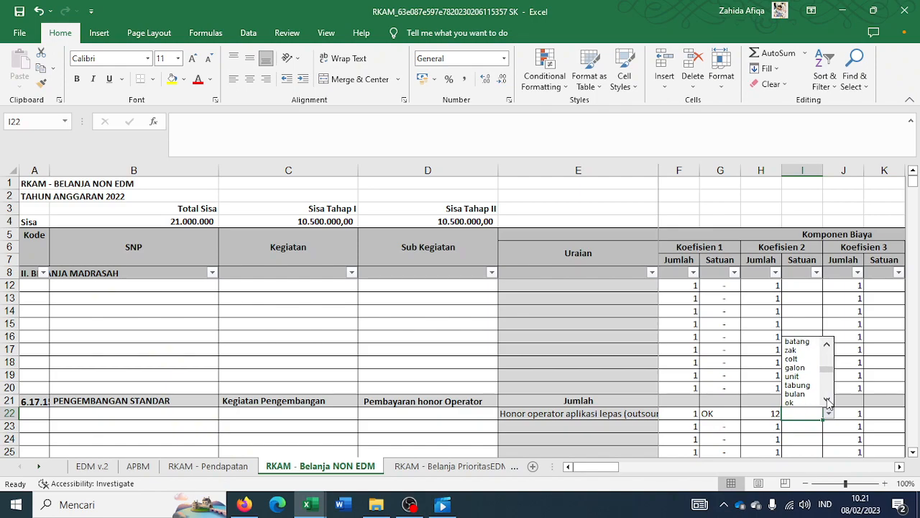
{"action": "left_click", "coordinate": [798, 385]}
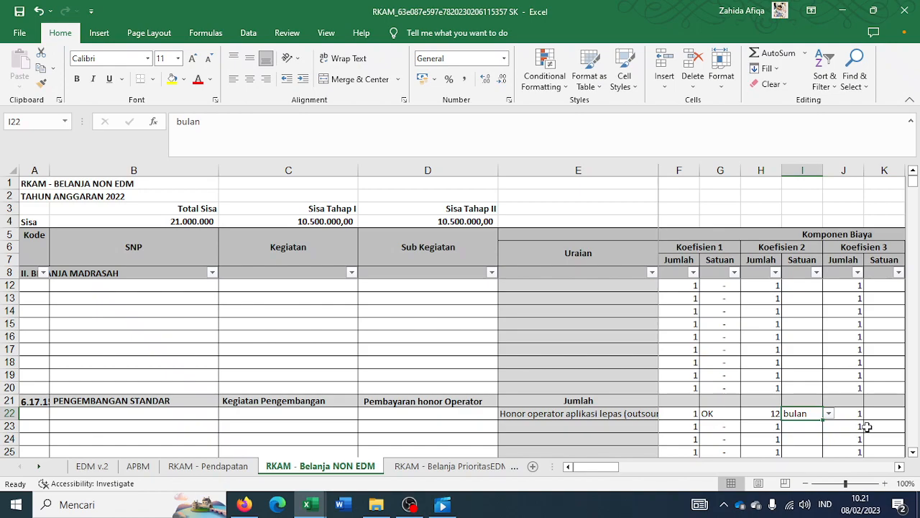
Step: Look up the monthly rate of Bayar Jasa Oprator in the RENCANA 2023 SK workbook and return to the RKAM workbook
{"action": "mouse_move", "coordinate": [307, 504]}
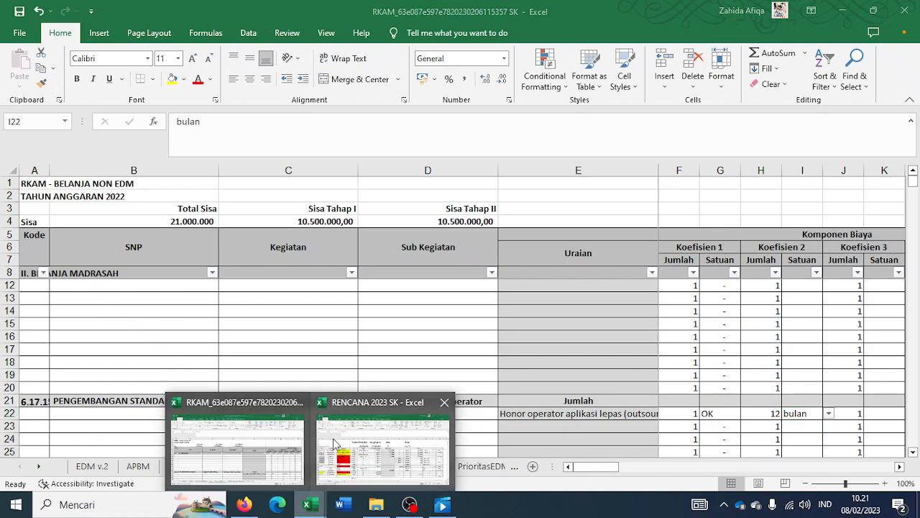
{"action": "left_click", "coordinate": [336, 443]}
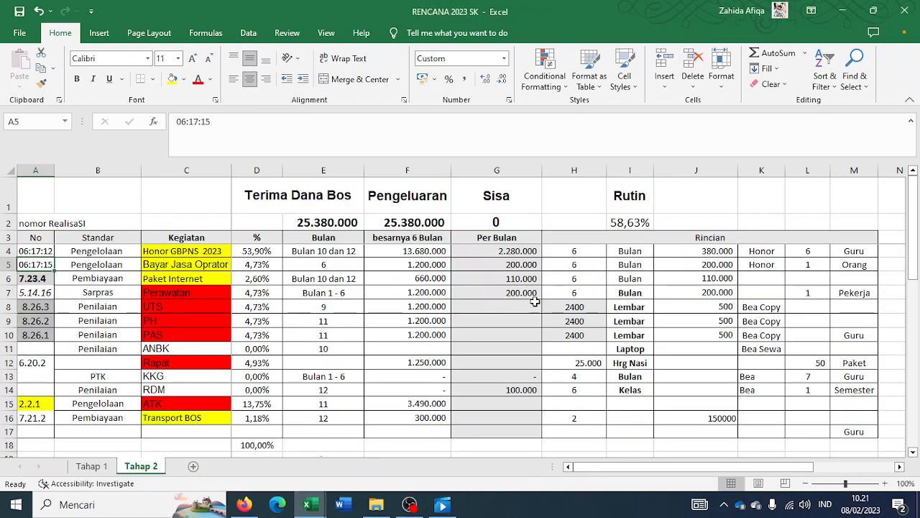
{"action": "key", "text": "Right"}
{"action": "key", "text": "Right"}
{"action": "mouse_move", "coordinate": [307, 504]}
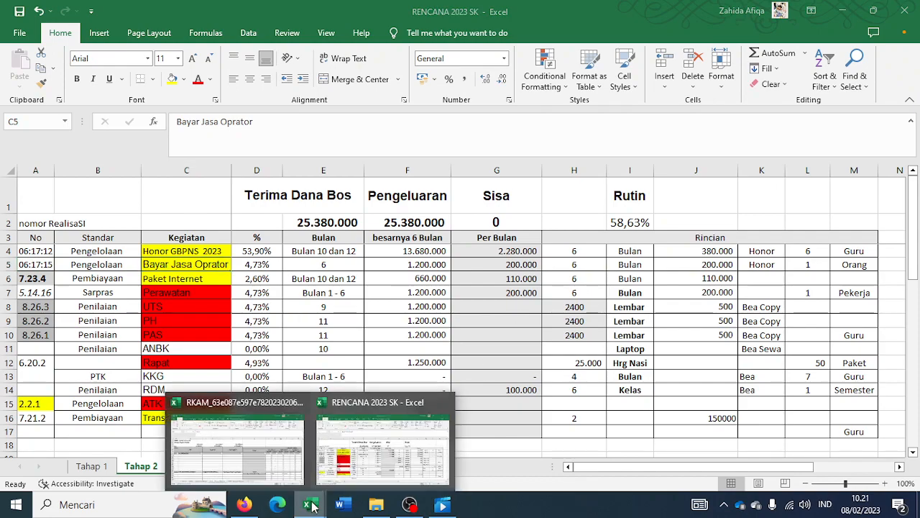
{"action": "left_click", "coordinate": [284, 447]}
{"action": "key", "text": "Right"}
{"action": "key", "text": "Right"}
{"action": "key", "text": "Right"}
{"action": "key", "text": "Right"}
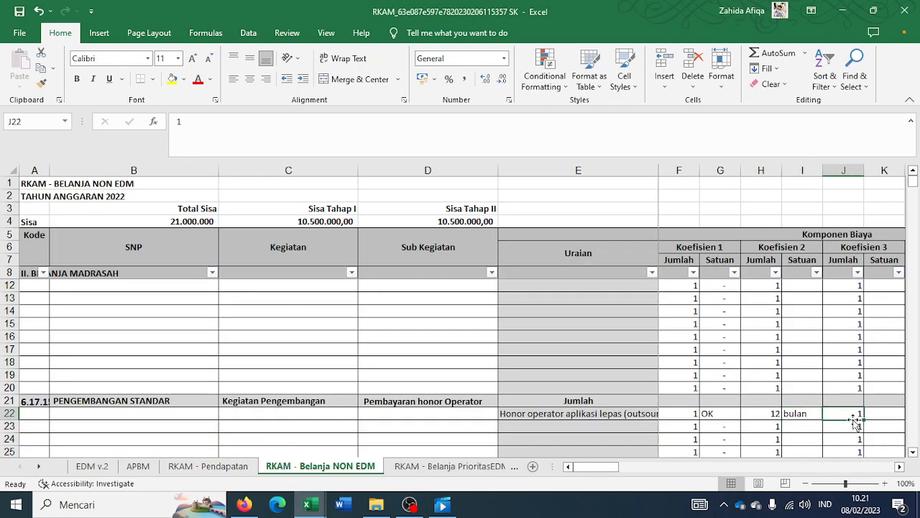
{"action": "key", "text": "Right"}
{"action": "key", "text": "Right"}
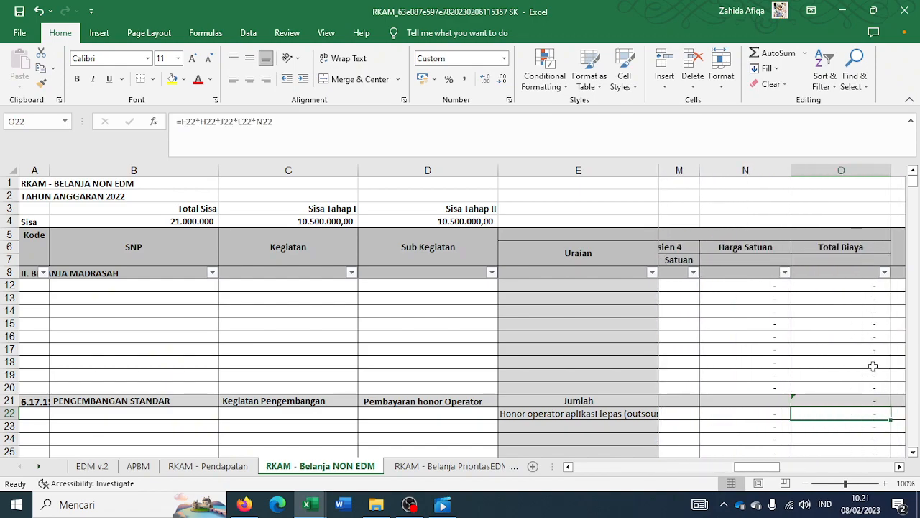
{"action": "type", "text": "200.0"}
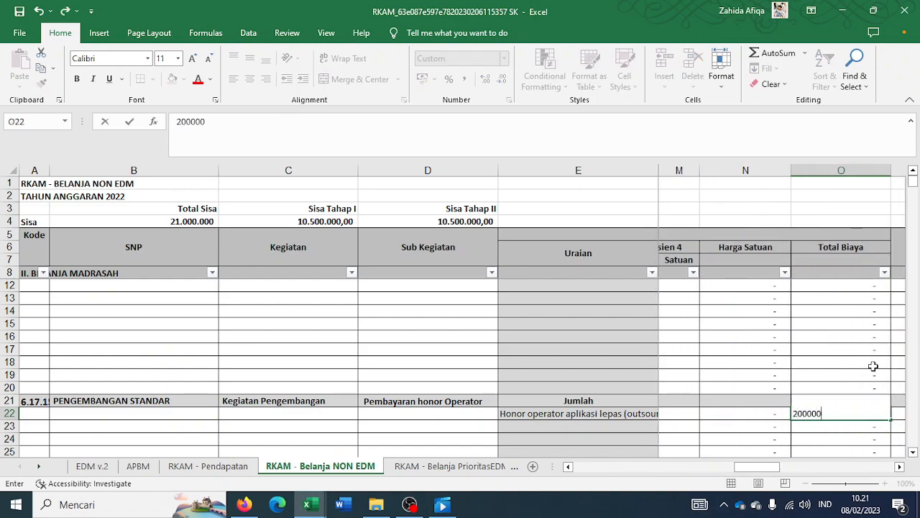
{"action": "type", "text": "00"}
{"action": "key", "text": "Return"}
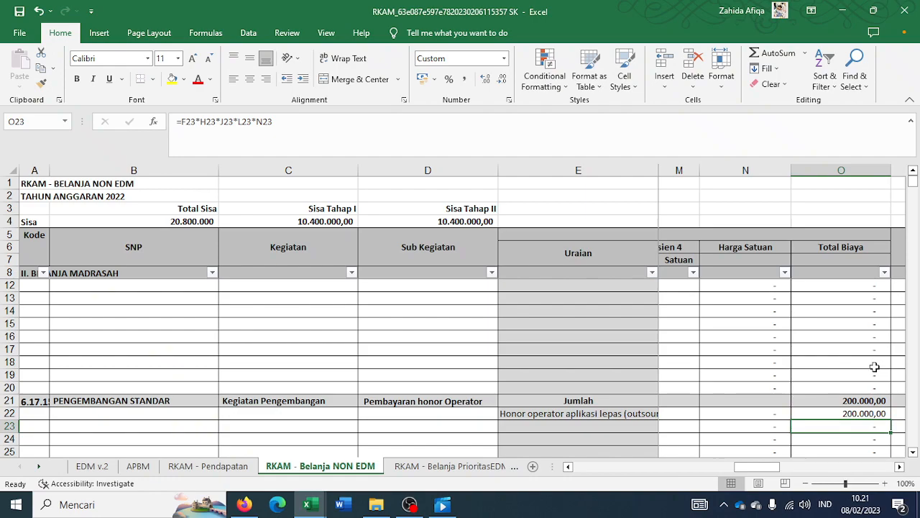
{"action": "key", "text": "Right"}
{"action": "key", "text": "Right"}
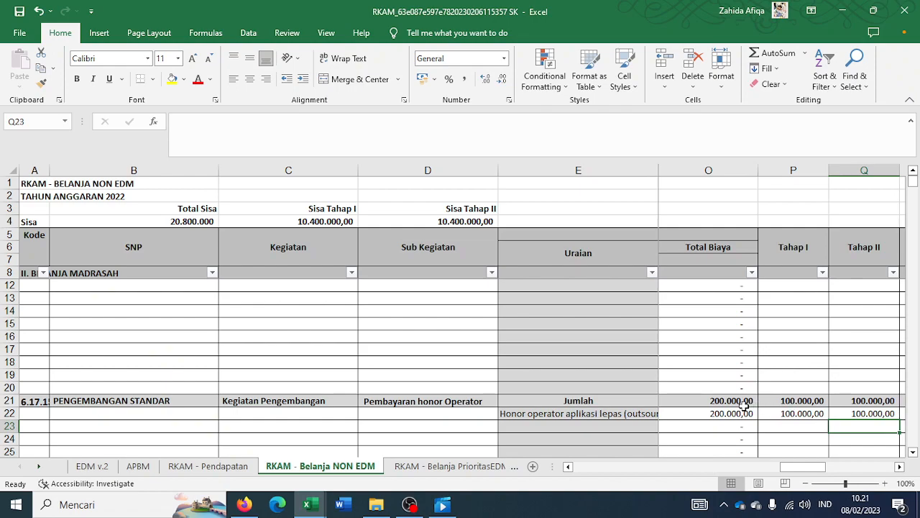
{"action": "key", "text": "ctrl+z"}
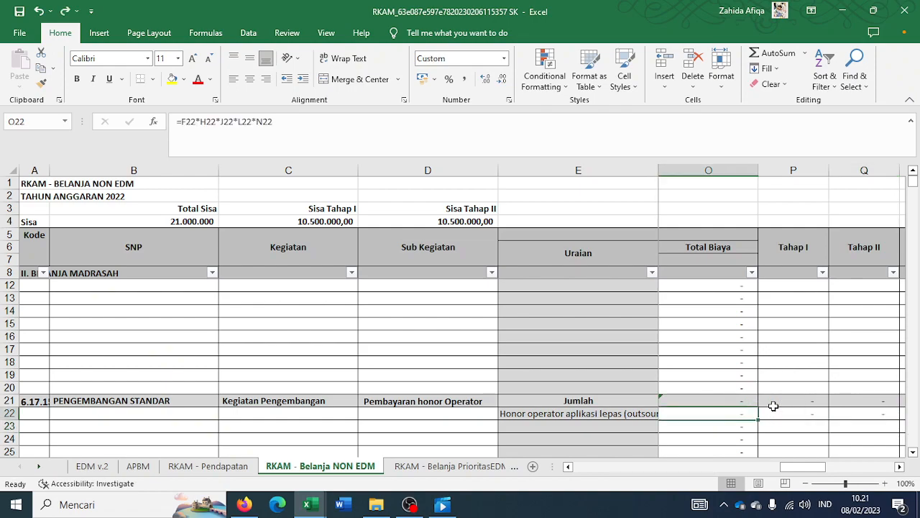
Step: Set the Harga Satuan of the operator honor in cell N22 to 200000
{"action": "key", "text": "Left"}
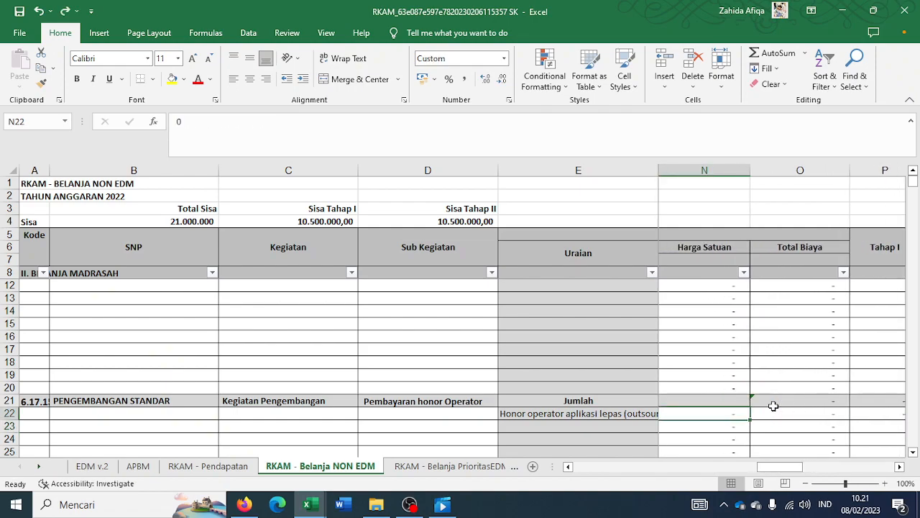
{"action": "type", "text": "200000"}
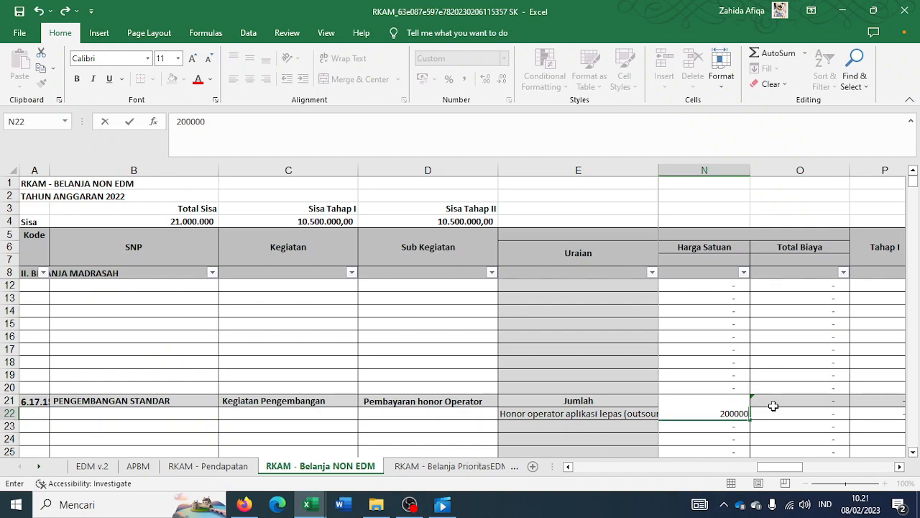
{"action": "key", "text": "Return"}
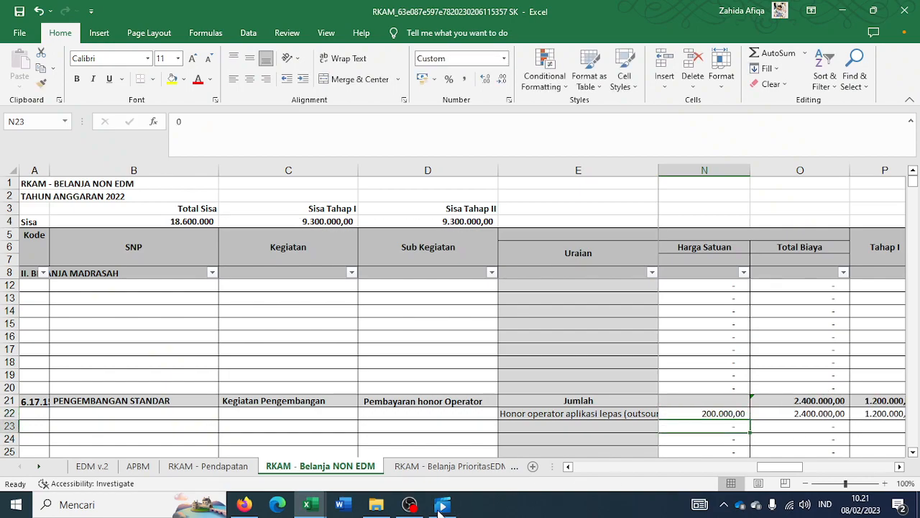
Step: Check the next planned activity in the RENCANA 2023 SK workbook and return to the RKAM workbook
{"action": "mouse_move", "coordinate": [307, 504]}
{"action": "left_click", "coordinate": [353, 451]}
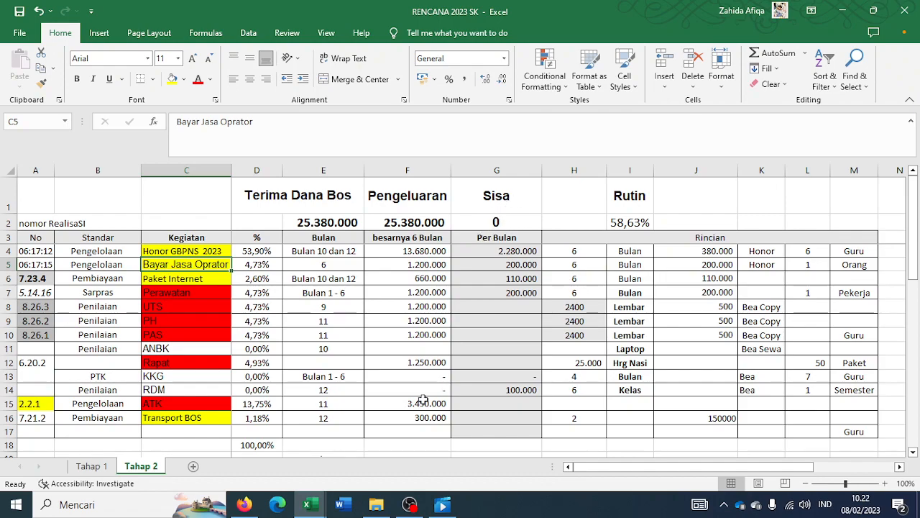
{"action": "mouse_move", "coordinate": [325, 506]}
{"action": "left_click", "coordinate": [272, 463]}
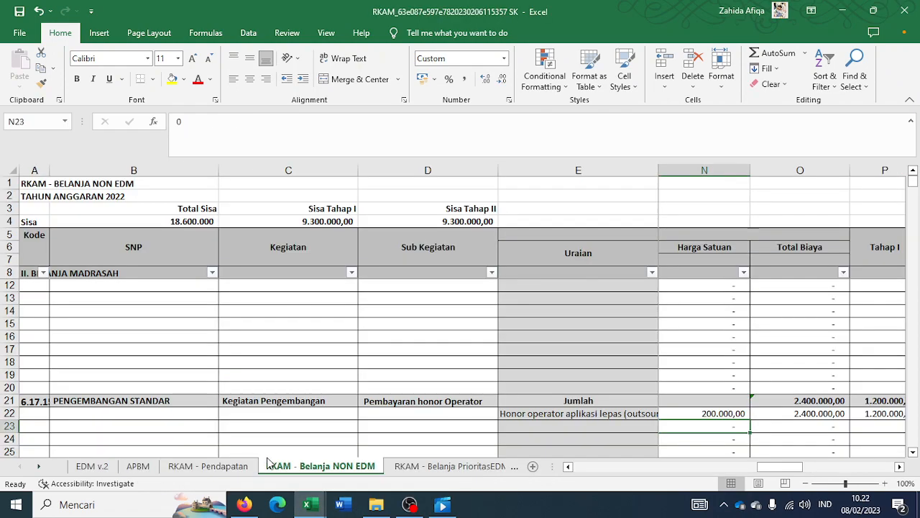
Step: On the RKAM - Belanja PrioritasEDM sheet, choose 2 as the Urutan in cell A21
{"action": "left_click", "coordinate": [444, 467]}
{"action": "left_click", "coordinate": [444, 467]}
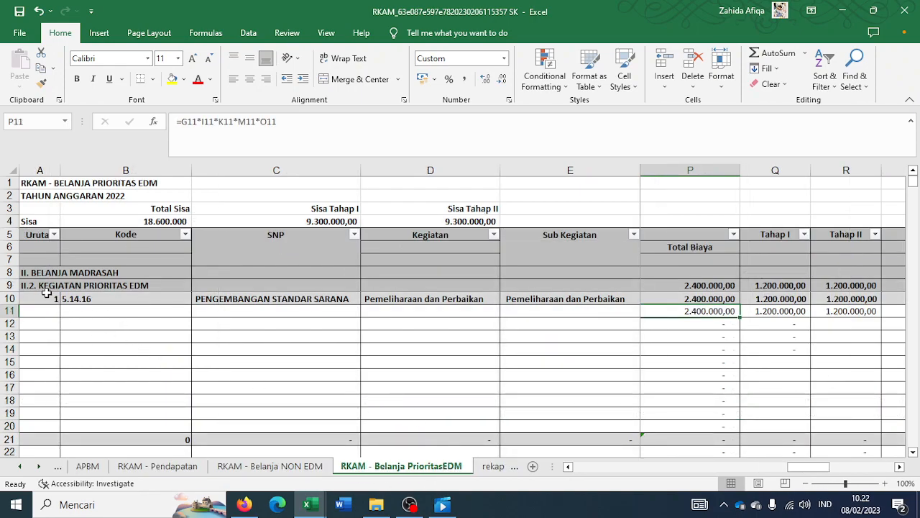
{"action": "left_click", "coordinate": [45, 439]}
{"action": "left_click", "coordinate": [67, 440]}
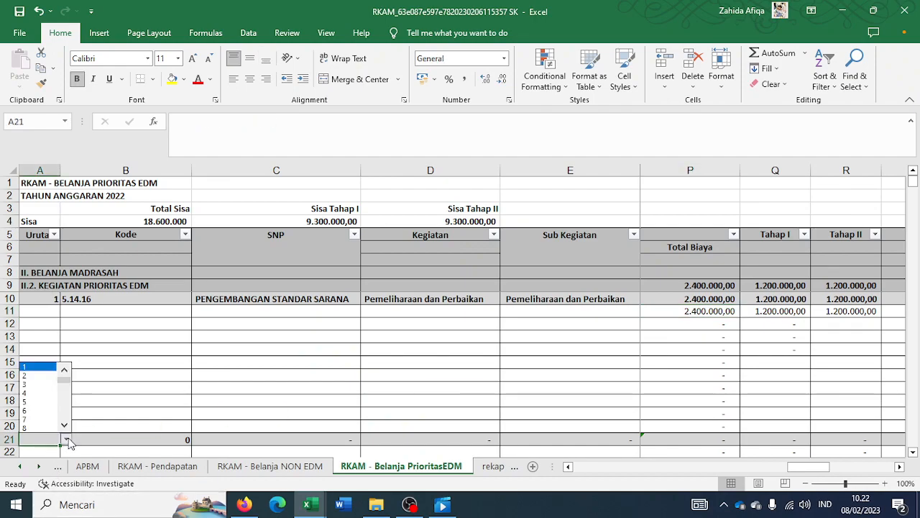
{"action": "left_click", "coordinate": [34, 376]}
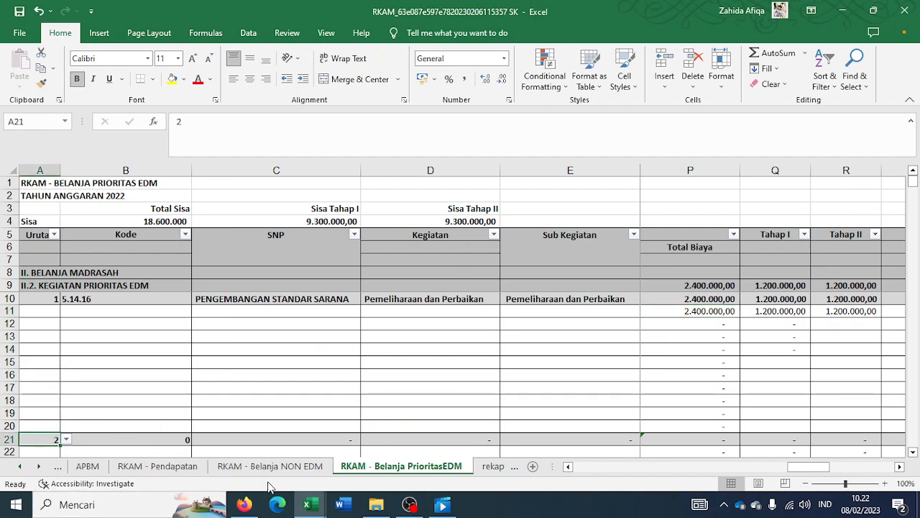
Step: Open the EDM v.2 sheet and check the UTS entry in the RENCANA 2023 SK workbook before returning to the RKAM workbook
{"action": "left_click", "coordinate": [21, 465]}
{"action": "left_click", "coordinate": [21, 466]}
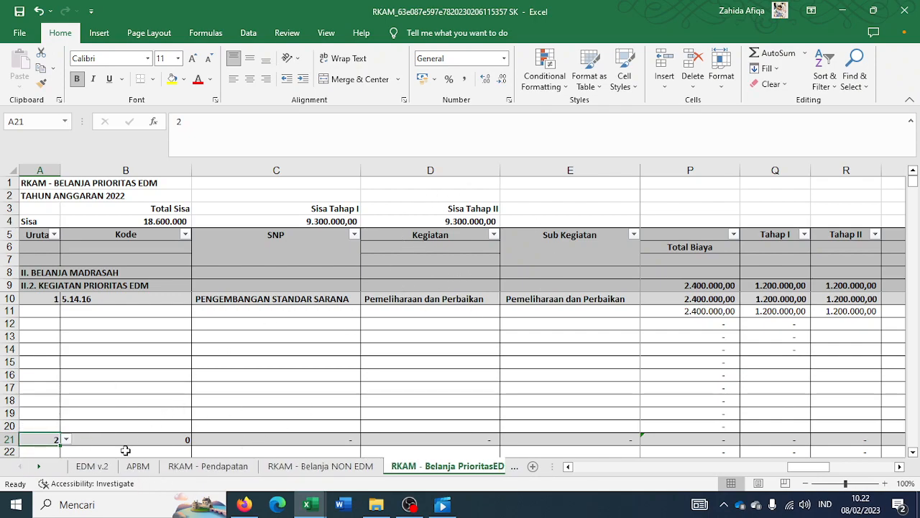
{"action": "left_click", "coordinate": [92, 466]}
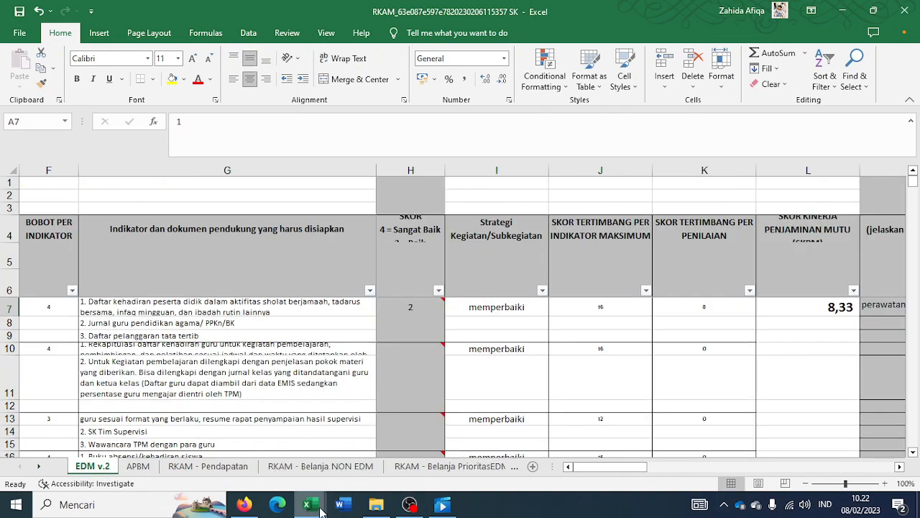
{"action": "mouse_move", "coordinate": [317, 507]}
{"action": "left_click", "coordinate": [347, 476]}
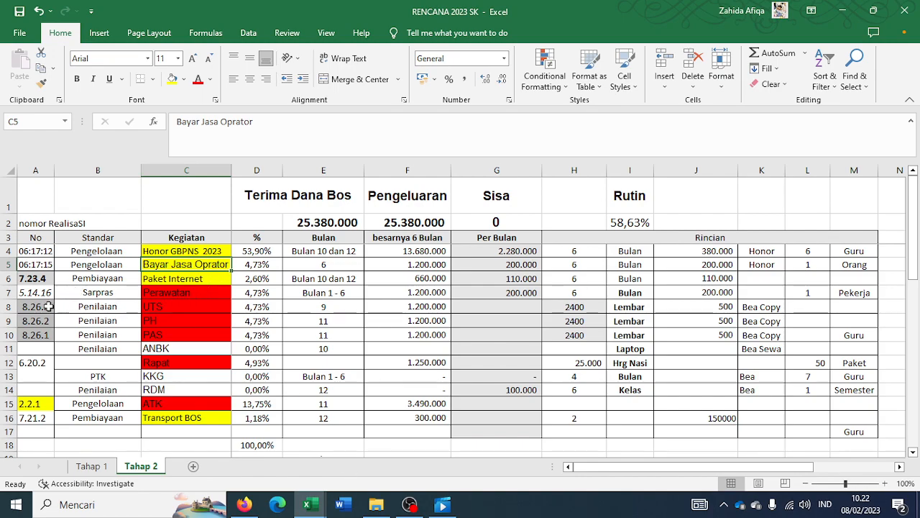
{"action": "left_click", "coordinate": [305, 503]}
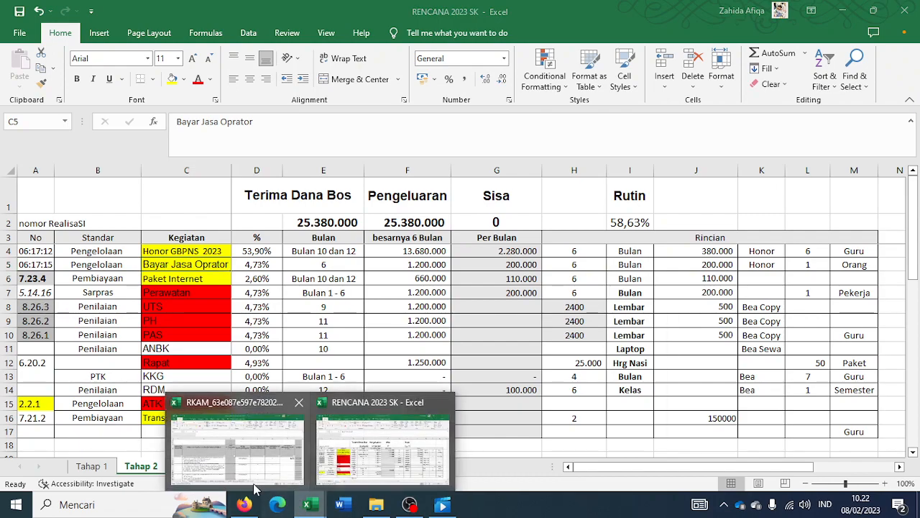
{"action": "left_click", "coordinate": [252, 460]}
Step: Find the indicator "Daftar nilai PH, PTS dan PAS" in row 52 of EDM v.2 and set its Skor to 2
{"action": "scroll", "coordinate": [267, 408], "scroll_direction": "down", "scroll_amount": 3}
{"action": "scroll", "coordinate": [268, 408], "scroll_direction": "down", "scroll_amount": 2}
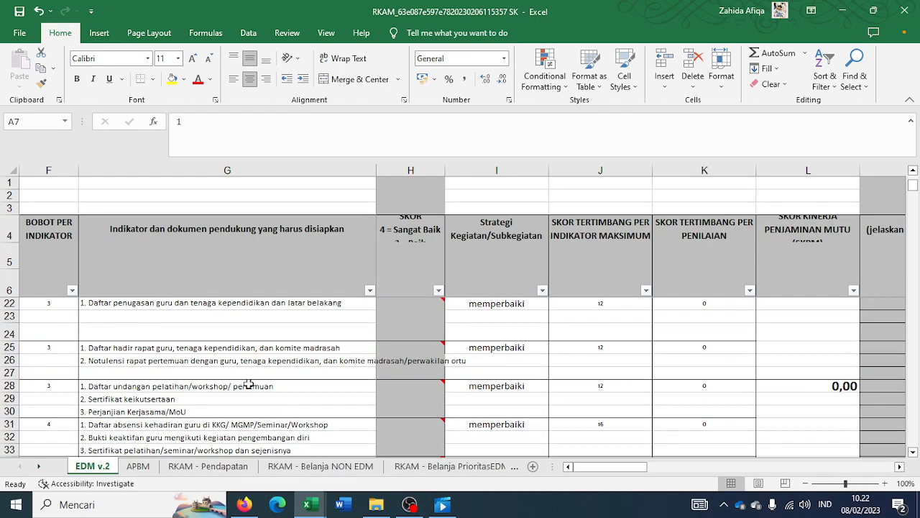
{"action": "scroll", "coordinate": [272, 406], "scroll_direction": "down", "scroll_amount": 4}
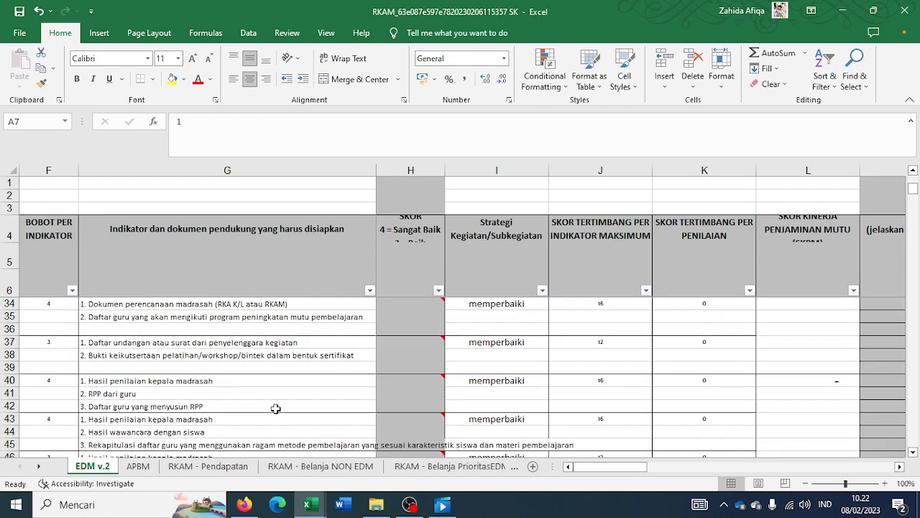
{"action": "scroll", "coordinate": [279, 405], "scroll_direction": "down", "scroll_amount": 1}
{"action": "scroll", "coordinate": [280, 402], "scroll_direction": "down", "scroll_amount": 1}
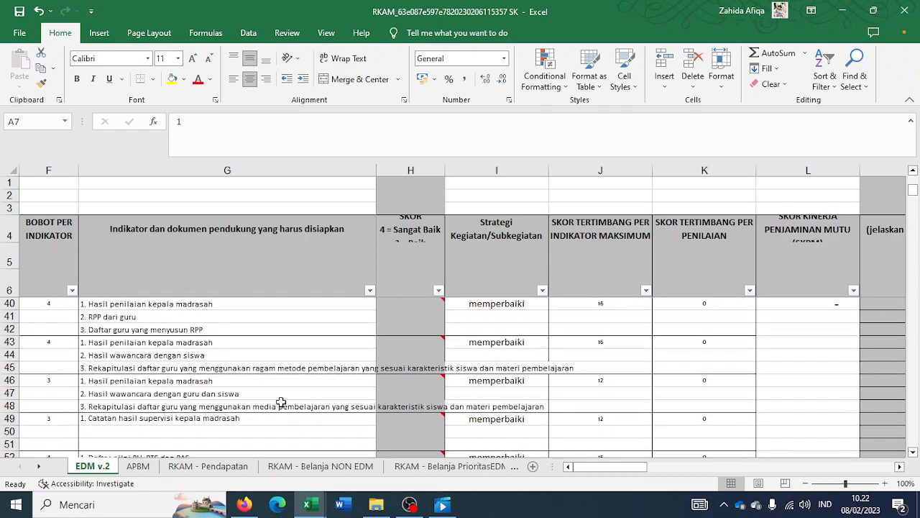
{"action": "scroll", "coordinate": [130, 388], "scroll_direction": "down", "scroll_amount": 2}
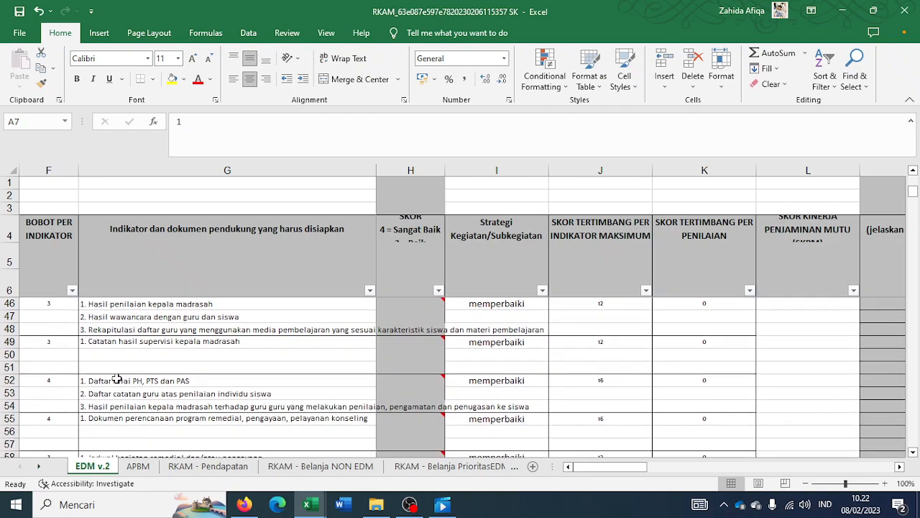
{"action": "left_click", "coordinate": [63, 379]}
{"action": "key", "text": "Left"}
{"action": "key", "text": "Left"}
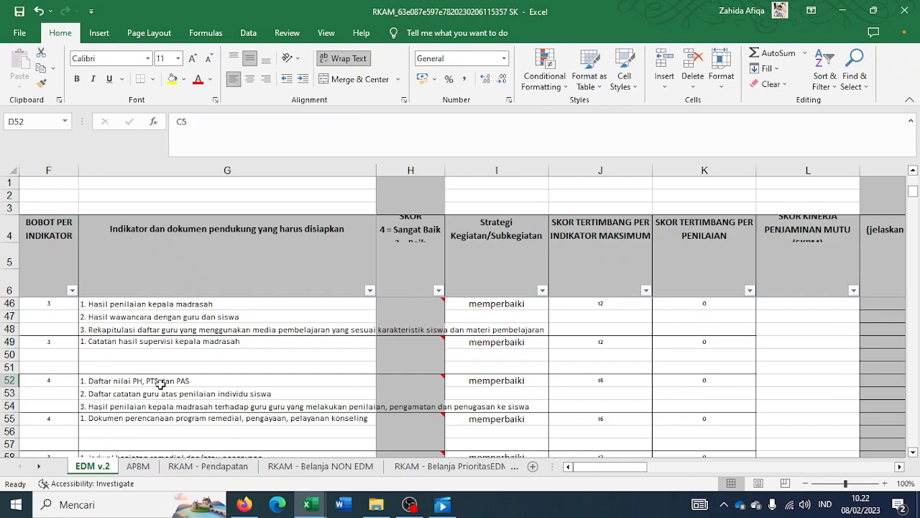
{"action": "key", "text": "Right"}
{"action": "key", "text": "Right"}
{"action": "key", "text": "Right"}
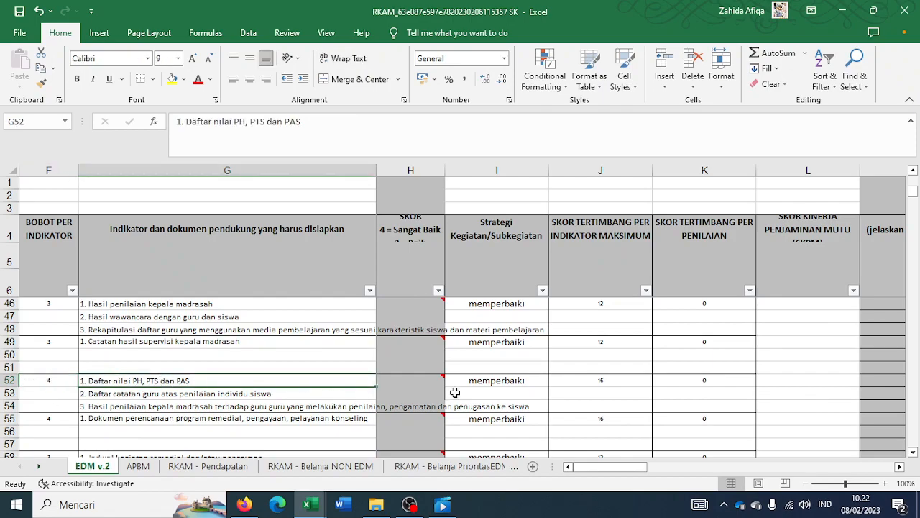
{"action": "left_click", "coordinate": [421, 376]}
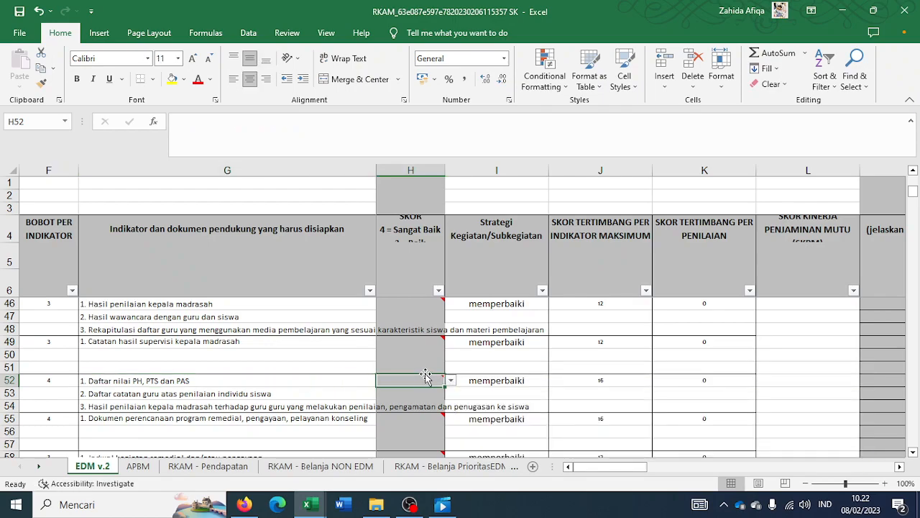
{"action": "type", "text": "2"}
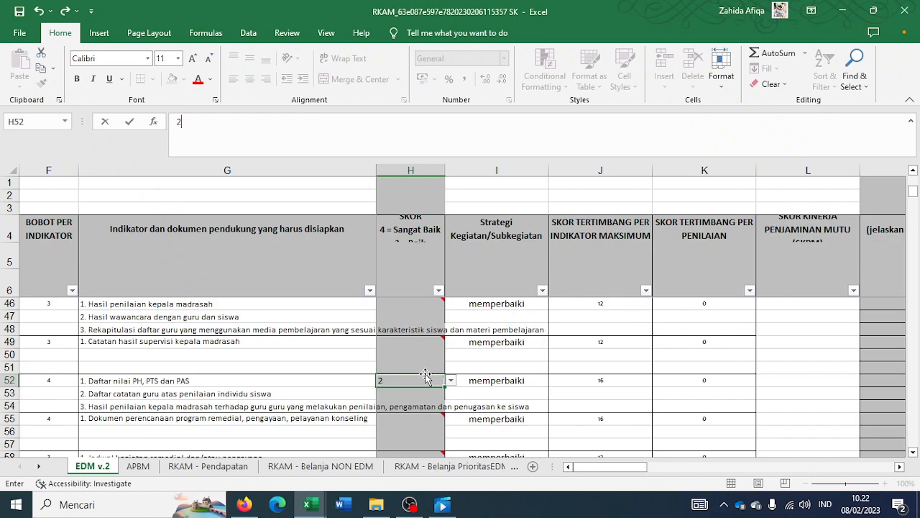
{"action": "key", "text": "Tab"}
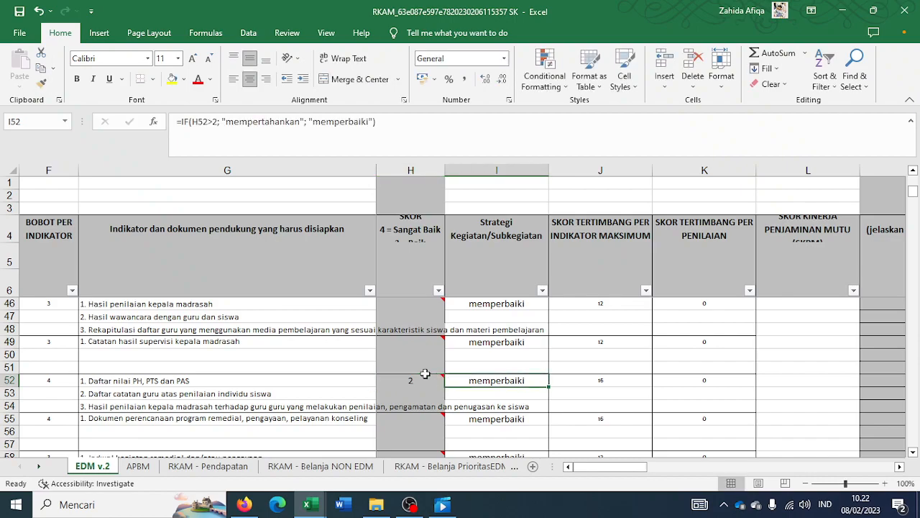
Step: Enter UTS as the Deskripsi in cell M52 for the PH, PTS dan PAS indicator
{"action": "key", "text": "Tab"}
{"action": "key", "text": "Tab"}
{"action": "key", "text": "Right"}
{"action": "key", "text": "Right"}
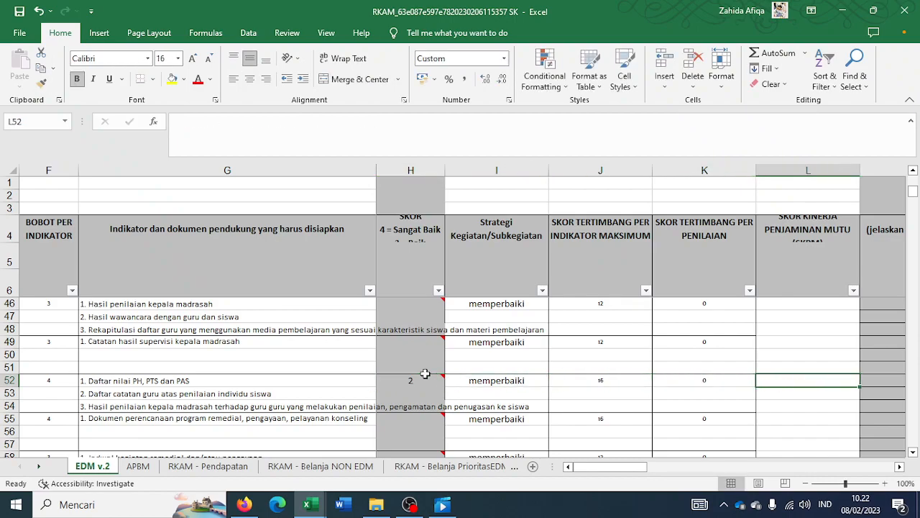
{"action": "key", "text": "Left"}
{"action": "key", "text": "Right"}
{"action": "key", "text": "Right"}
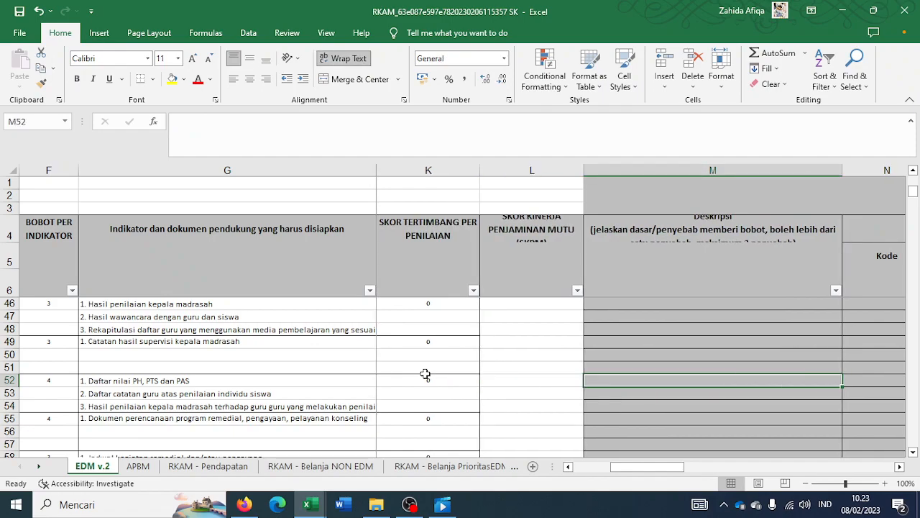
{"action": "key", "text": "Left"}
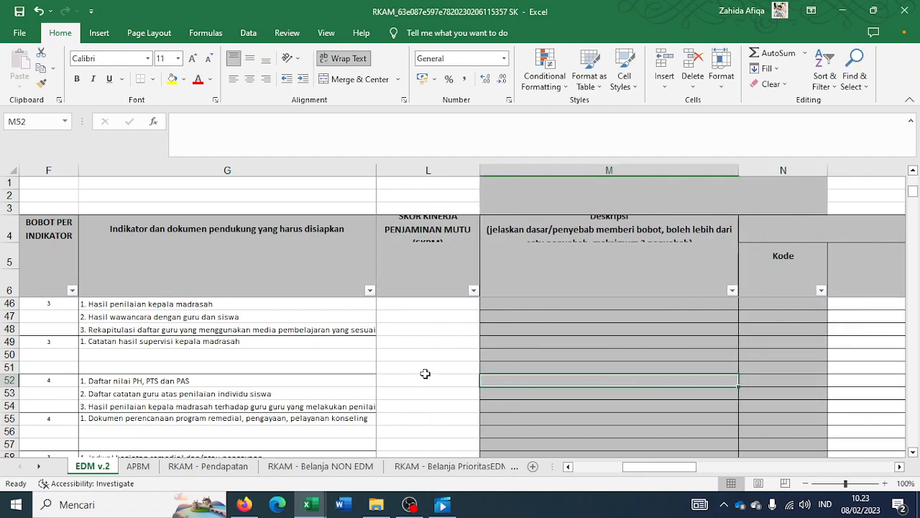
{"action": "type", "text": "UTS"}
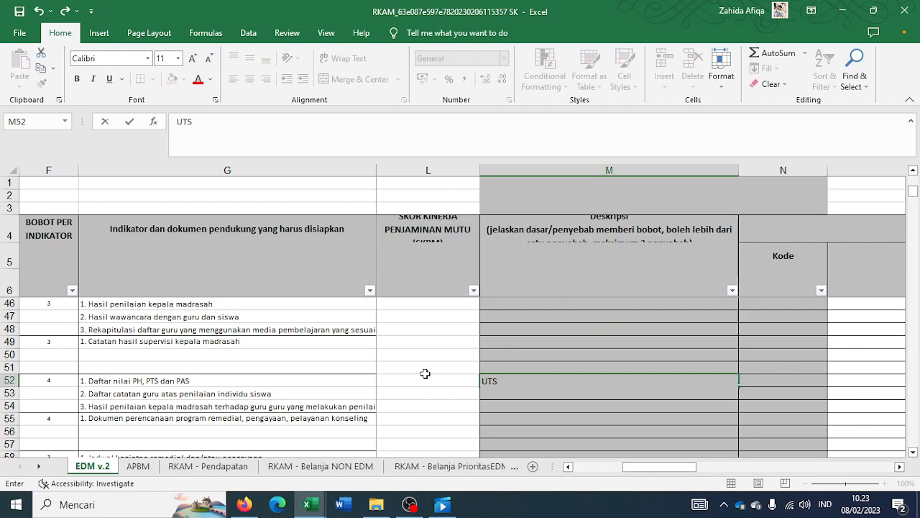
{"action": "key", "text": "Tab"}
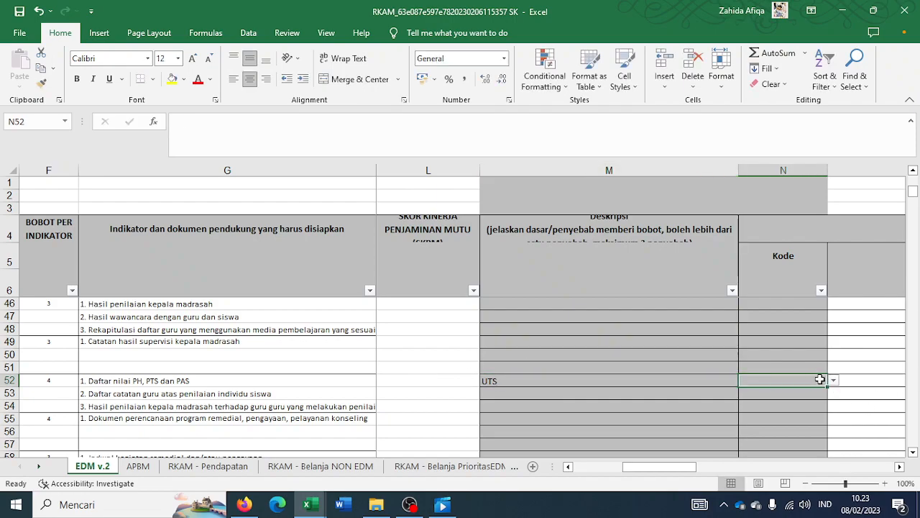
Step: Open the daftar sub kegiatan sheet to look for the UTS sub-activity code
{"action": "left_click", "coordinate": [515, 467]}
{"action": "left_click", "coordinate": [506, 469]}
{"action": "left_click", "coordinate": [503, 468]}
{"action": "left_click", "coordinate": [461, 472]}
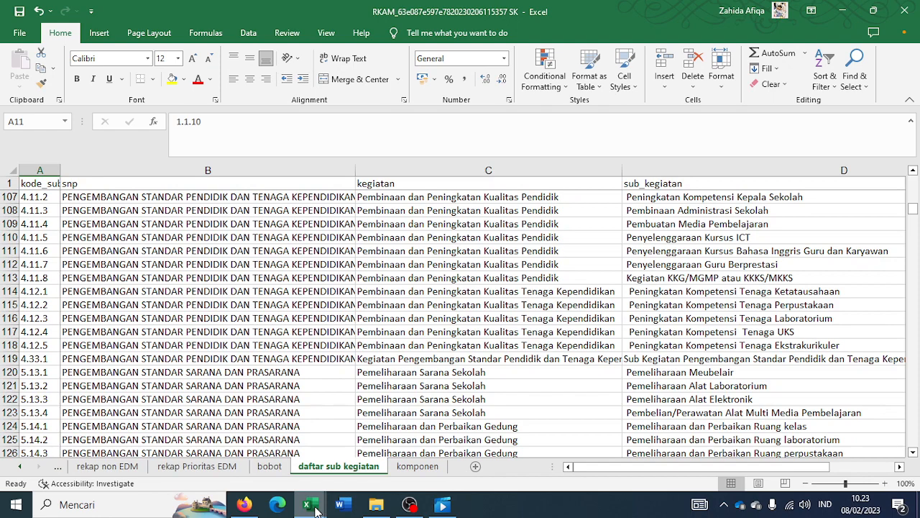
Step: Copy the UTS code 8.26.3 from the RENCANA 2023 SK workbook into Kode cell N52 of the EDM v.2 sheet
{"action": "mouse_move", "coordinate": [317, 508]}
{"action": "left_click", "coordinate": [358, 480]}
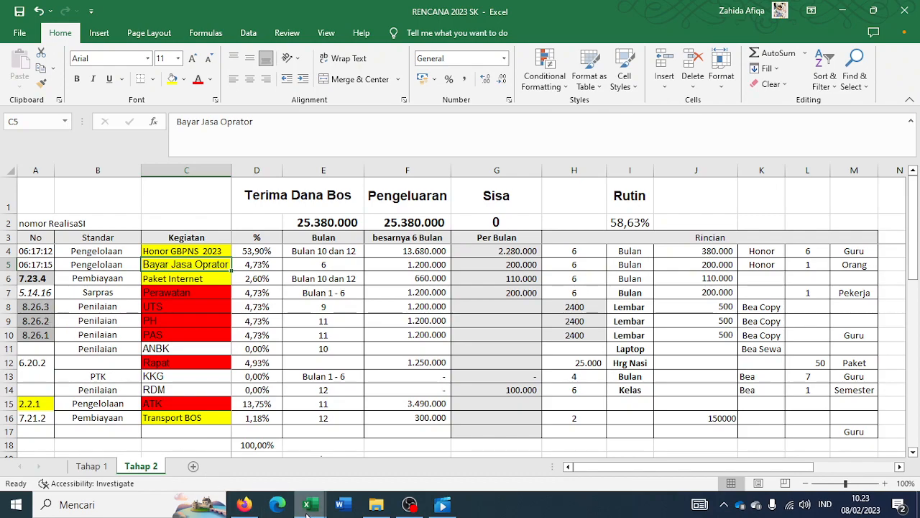
{"action": "mouse_move", "coordinate": [307, 507]}
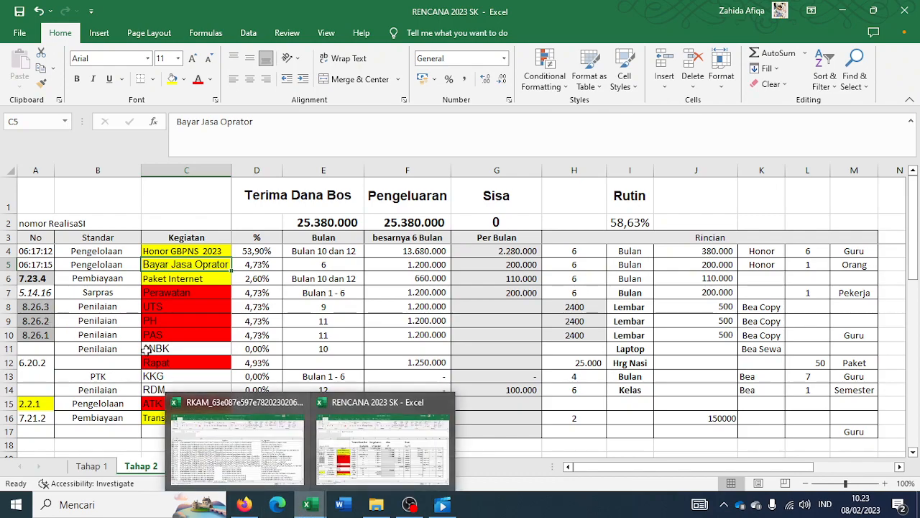
{"action": "left_click", "coordinate": [46, 302]}
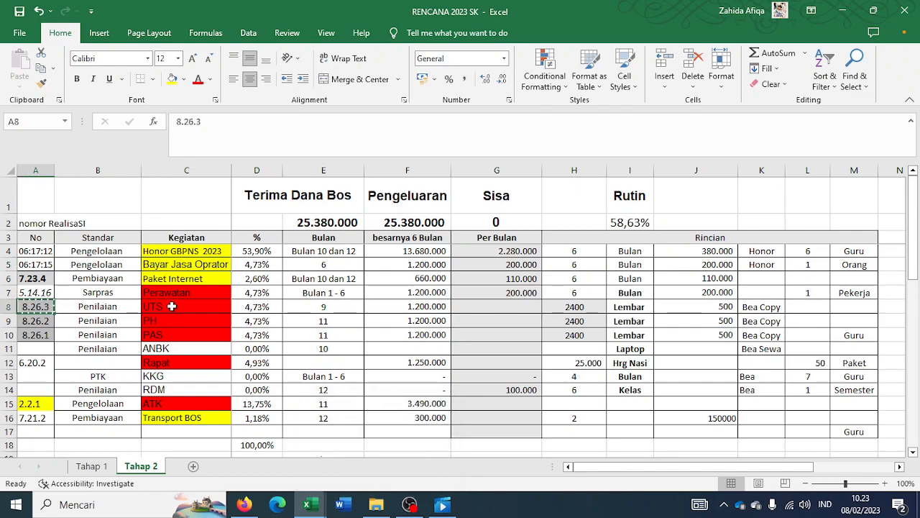
{"action": "key", "text": "ctrl+c"}
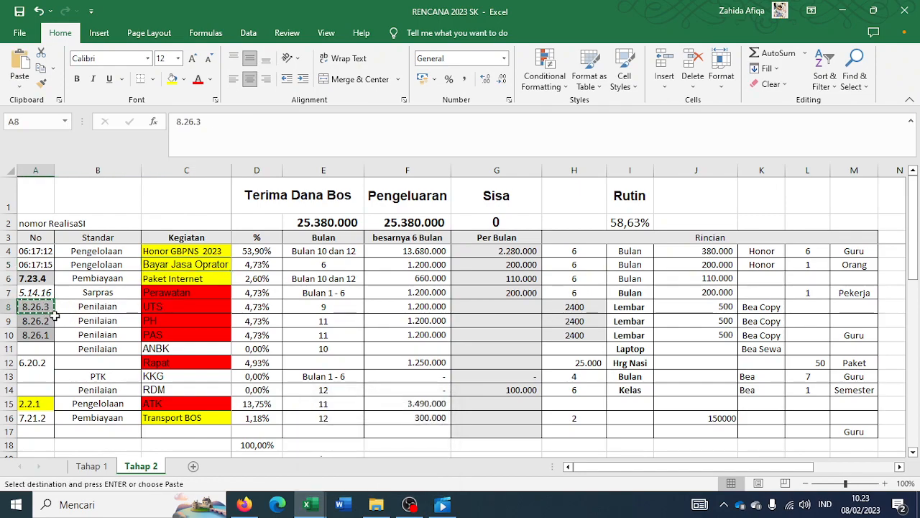
{"action": "mouse_move", "coordinate": [315, 506]}
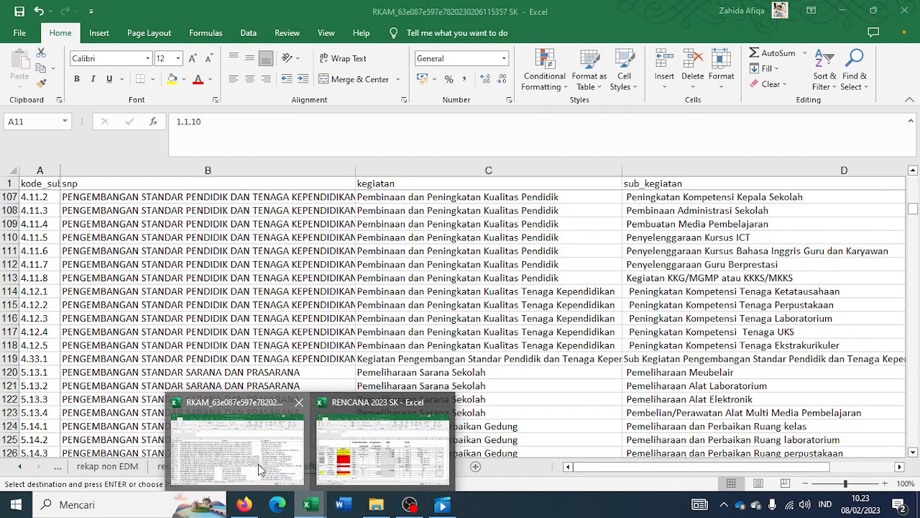
{"action": "left_click", "coordinate": [260, 469]}
{"action": "left_click", "coordinate": [23, 467]}
{"action": "left_click", "coordinate": [23, 467]}
{"action": "left_click", "coordinate": [22, 467]}
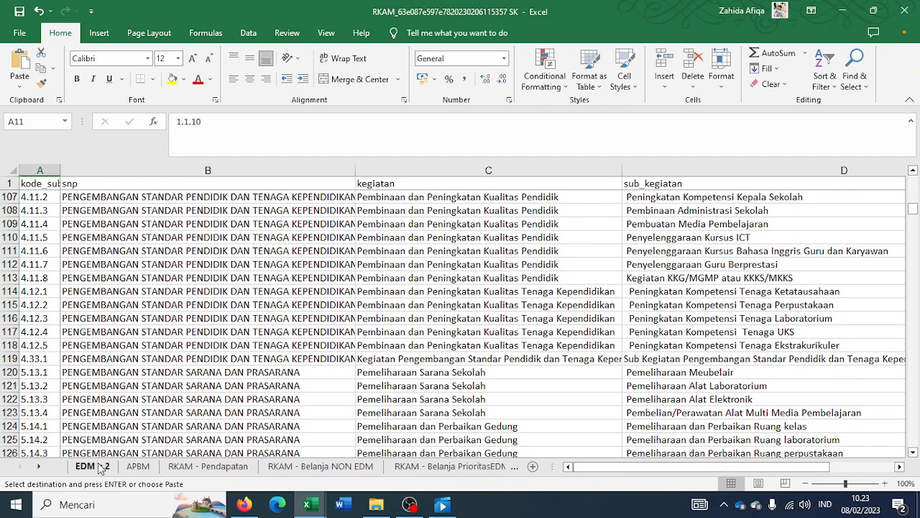
{"action": "left_click", "coordinate": [100, 467]}
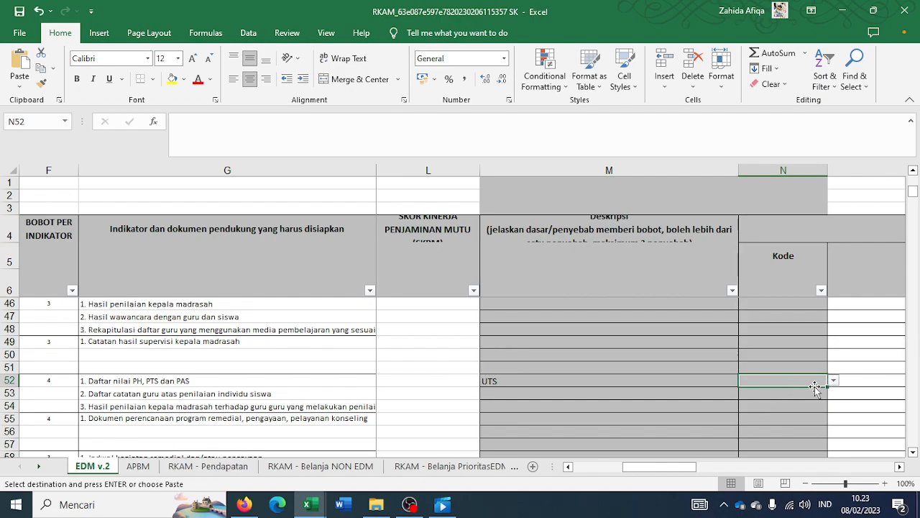
{"action": "key", "text": "ctrl+v"}
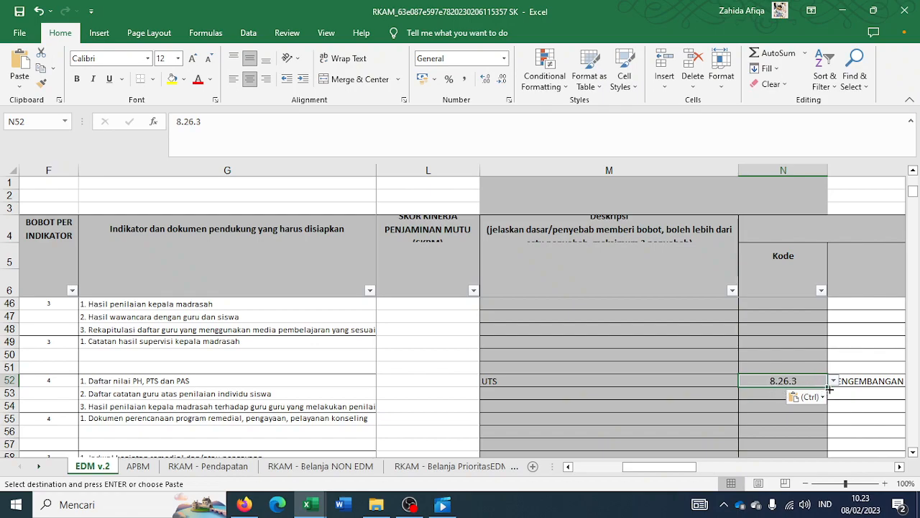
{"action": "left_click", "coordinate": [855, 381]}
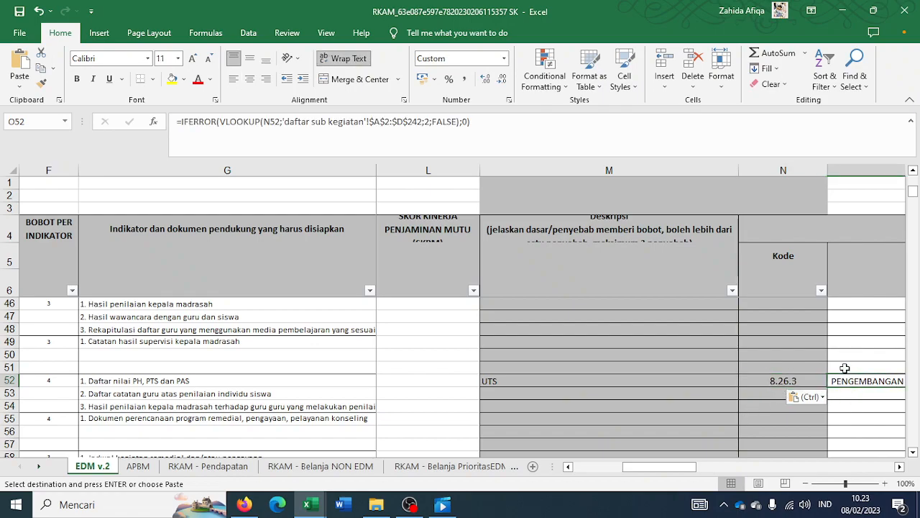
Step: Look through the sub-activity codes in the daftar sub kegiatan sheet and return to the EDM v.2 sheet
{"action": "left_click", "coordinate": [460, 466]}
{"action": "left_click", "coordinate": [503, 469]}
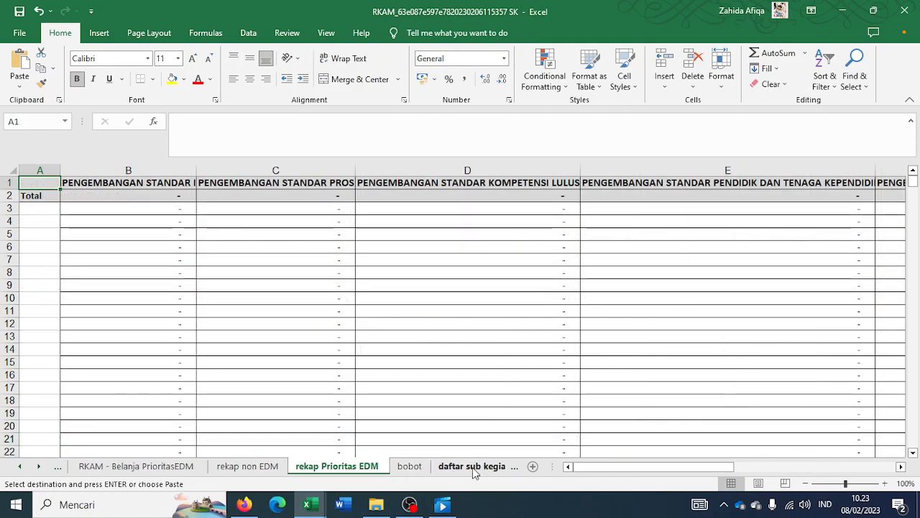
{"action": "left_click", "coordinate": [473, 468]}
{"action": "scroll", "coordinate": [9, 356], "scroll_direction": "down", "scroll_amount": 5}
{"action": "scroll", "coordinate": [9, 356], "scroll_direction": "up", "scroll_amount": 12}
{"action": "scroll", "coordinate": [445, 309], "scroll_direction": "down", "scroll_amount": 13}
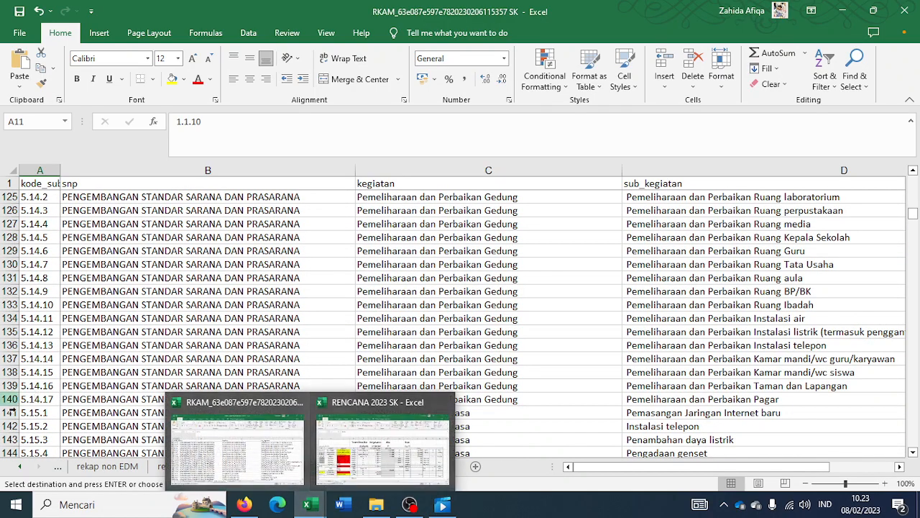
{"action": "left_click", "coordinate": [21, 467]}
{"action": "left_click", "coordinate": [22, 467]}
{"action": "left_click", "coordinate": [21, 468]}
{"action": "left_click", "coordinate": [21, 467]}
{"action": "left_click", "coordinate": [22, 467]}
{"action": "left_click", "coordinate": [87, 469]}
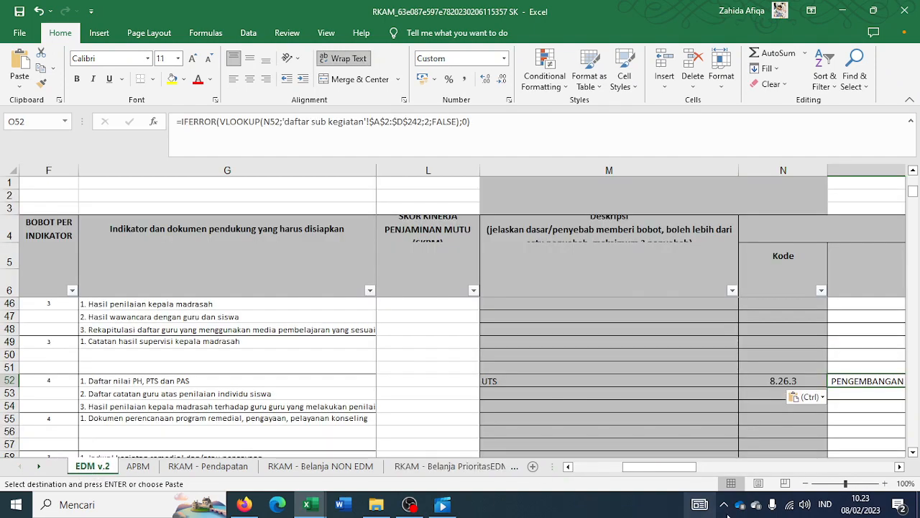
Step: Review the SNP, Kegiatan, Sub Kegiatan, Urutan Prioritas, Kelompok Sasaran and Output entries in row 52
{"action": "key", "text": "Right"}
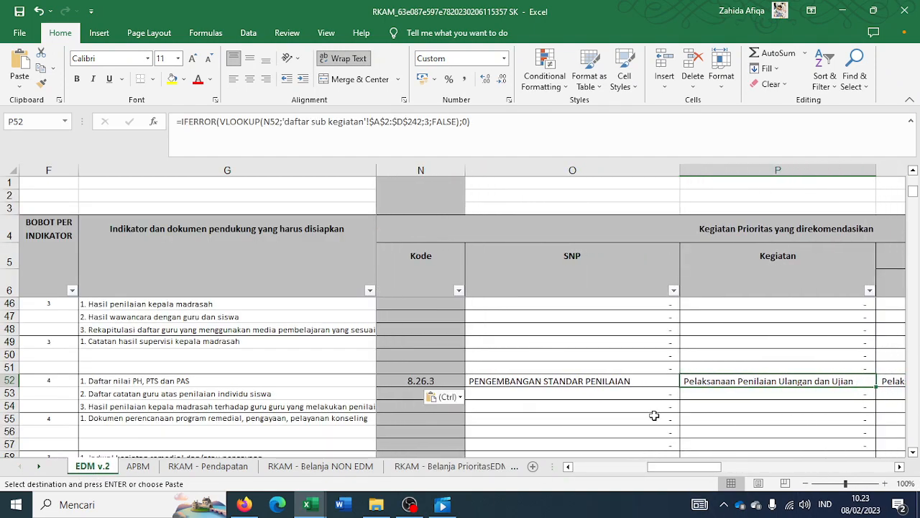
{"action": "key", "text": "Right"}
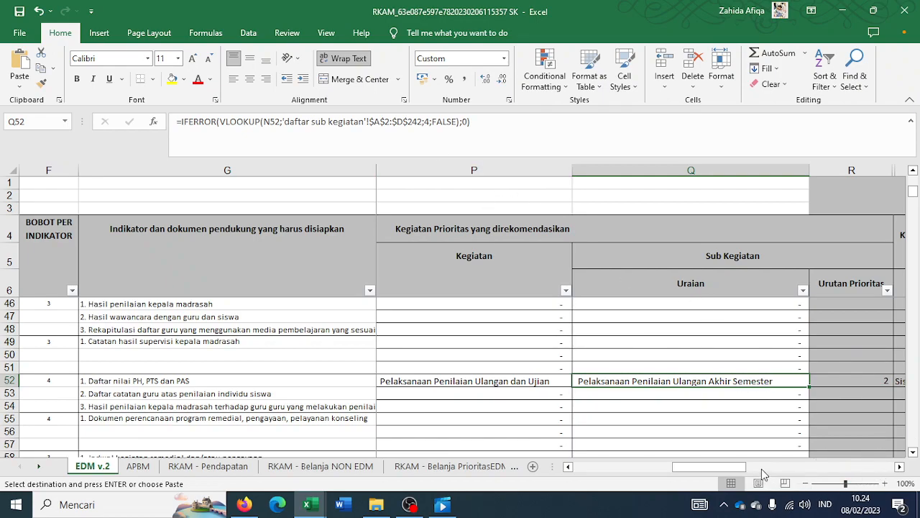
{"action": "key", "text": "Right"}
{"action": "key", "text": "Right"}
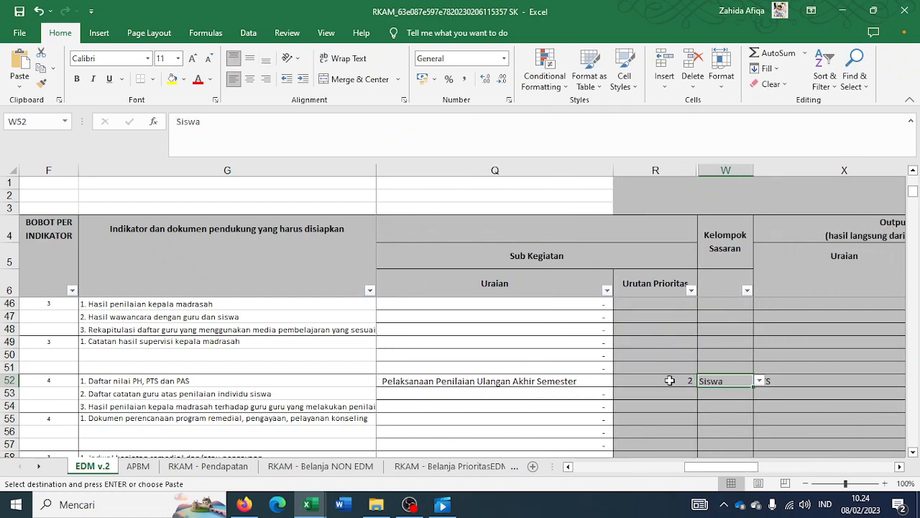
{"action": "left_click", "coordinate": [824, 382]}
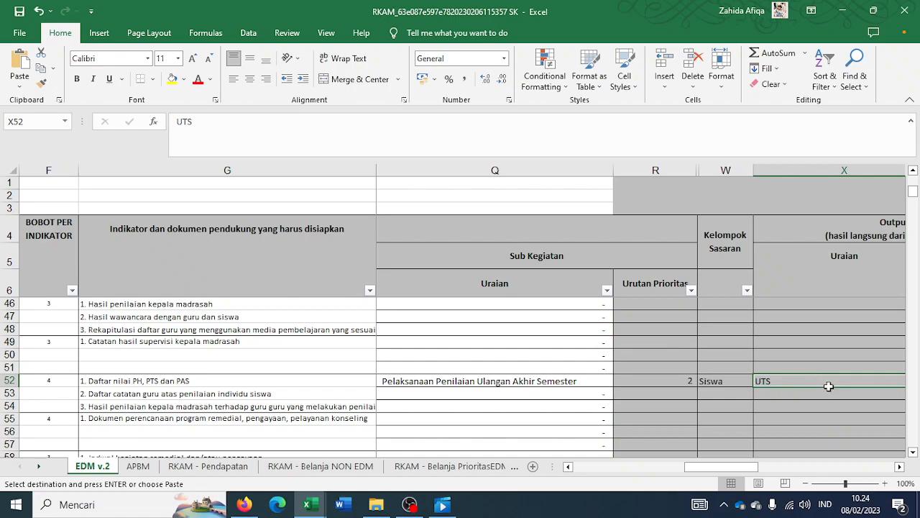
{"action": "key", "text": "Right"}
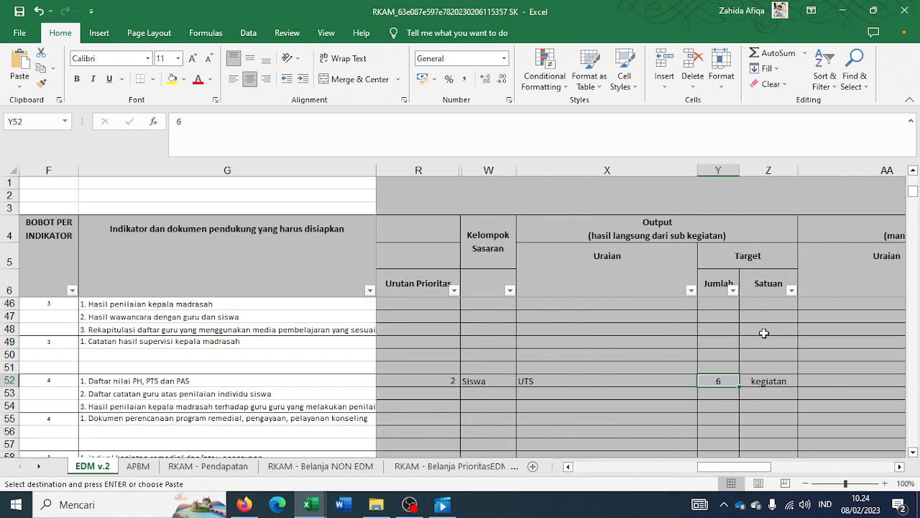
{"action": "left_click", "coordinate": [771, 383]}
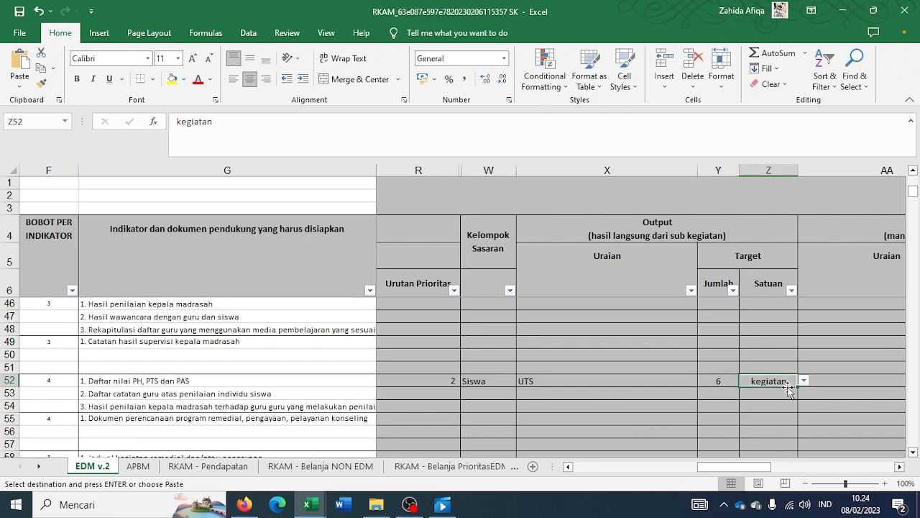
Step: Enter UTS as the Outcome Uraian in cell AA52 for the PH, PTS dan PAS indicator
{"action": "key", "text": "Right"}
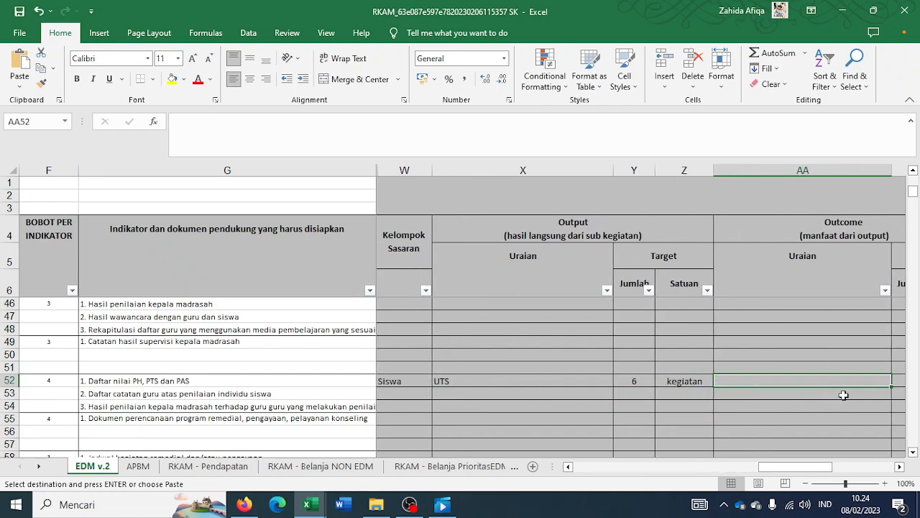
{"action": "type", "text": "UT"}
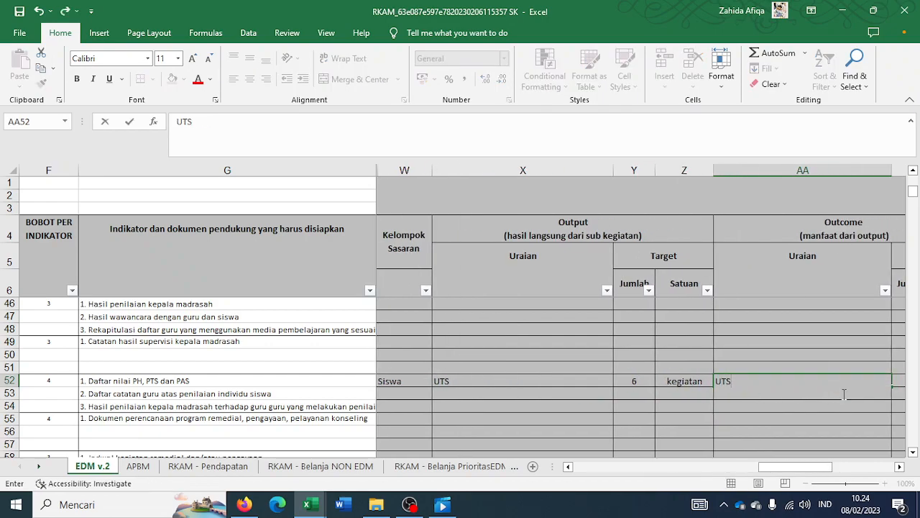
{"action": "type", "text": "S"}
{"action": "key", "text": "Tab"}
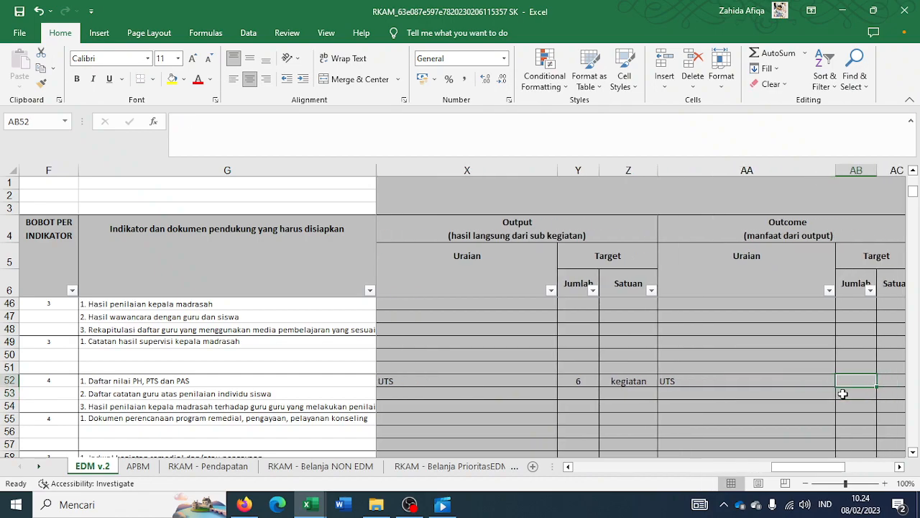
Step: Examine the Outcome Target, Komponen Biaya Utama and Keterangan columns of row 52, returning to the Output Uraian cell
{"action": "scroll", "coordinate": [843, 394], "scroll_direction": "right", "scroll_amount": 3}
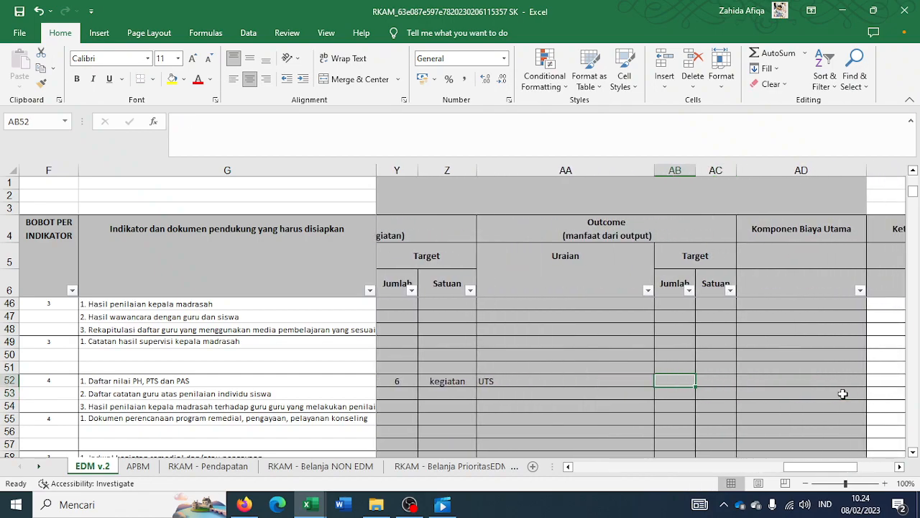
{"action": "key", "text": "Tab"}
{"action": "key", "text": "Tab"}
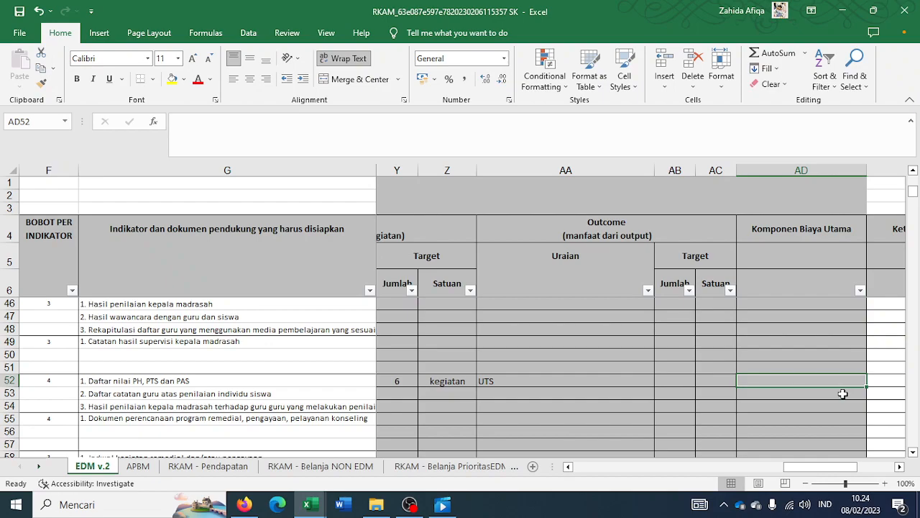
{"action": "scroll", "coordinate": [843, 394], "scroll_direction": "right", "scroll_amount": 3}
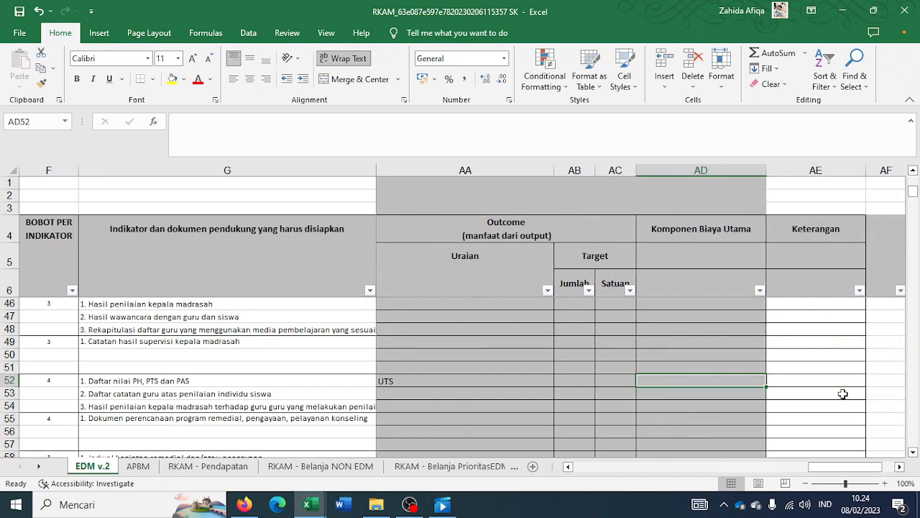
{"action": "key", "text": "Right"}
{"action": "key", "text": "Right"}
{"action": "key", "text": "Right"}
{"action": "key", "text": "Left"}
{"action": "key", "text": "Left"}
{"action": "key", "text": "Left"}
{"action": "key", "text": "Left"}
{"action": "key", "text": "Left"}
{"action": "key", "text": "Left"}
{"action": "key", "text": "Left"}
{"action": "key", "text": "Left"}
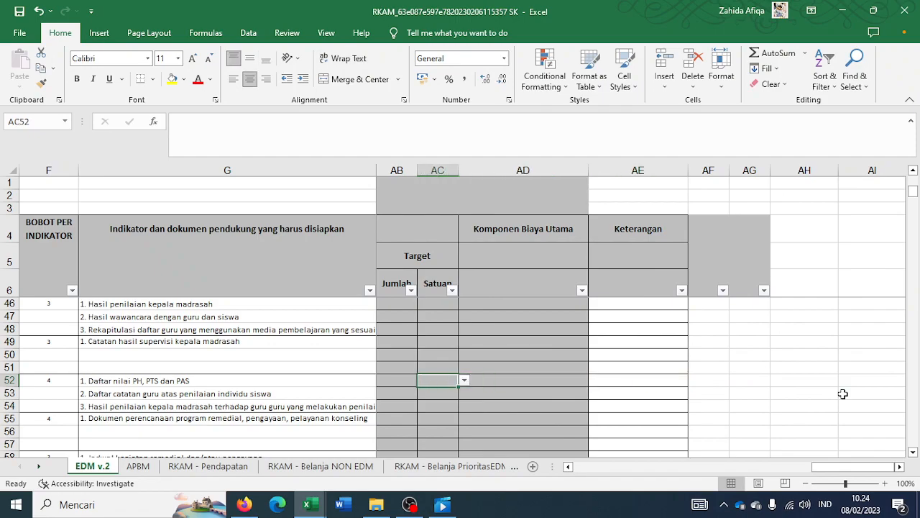
{"action": "key", "text": "Left"}
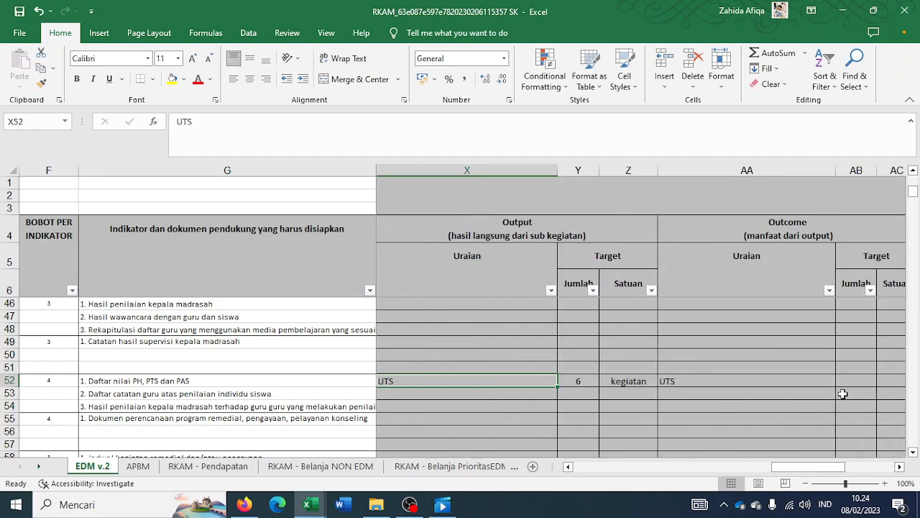
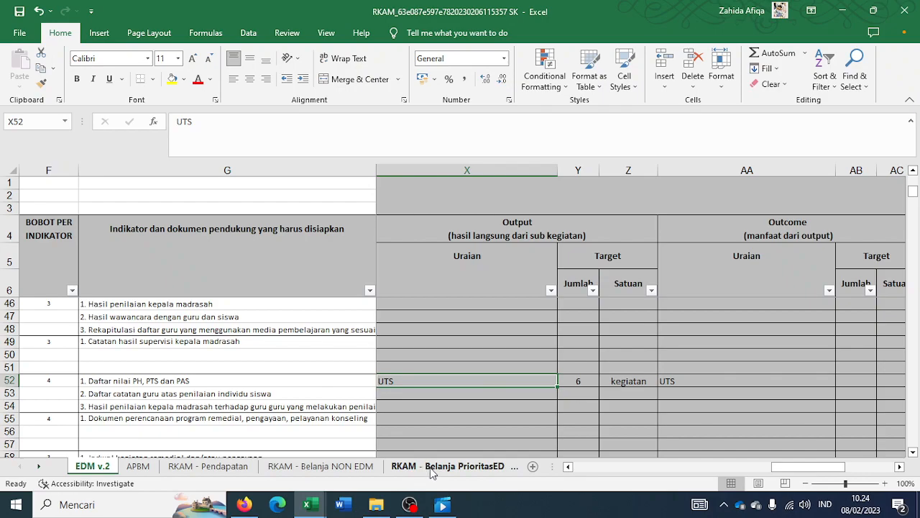
Step: In the RKAM - Belanja PrioritasEDM sheet, try priority order 3 in cell A21 and set it back to 2
{"action": "left_click", "coordinate": [430, 467]}
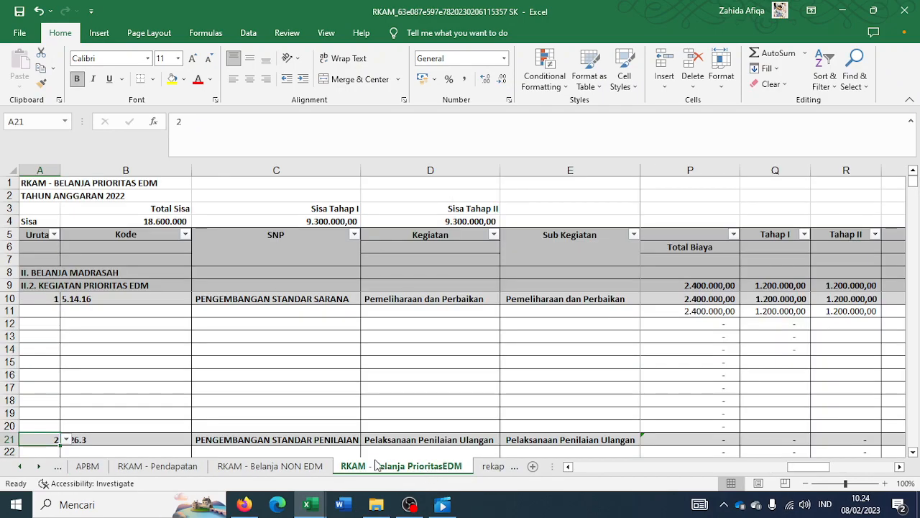
{"action": "scroll", "coordinate": [133, 402], "scroll_direction": "down", "scroll_amount": 2}
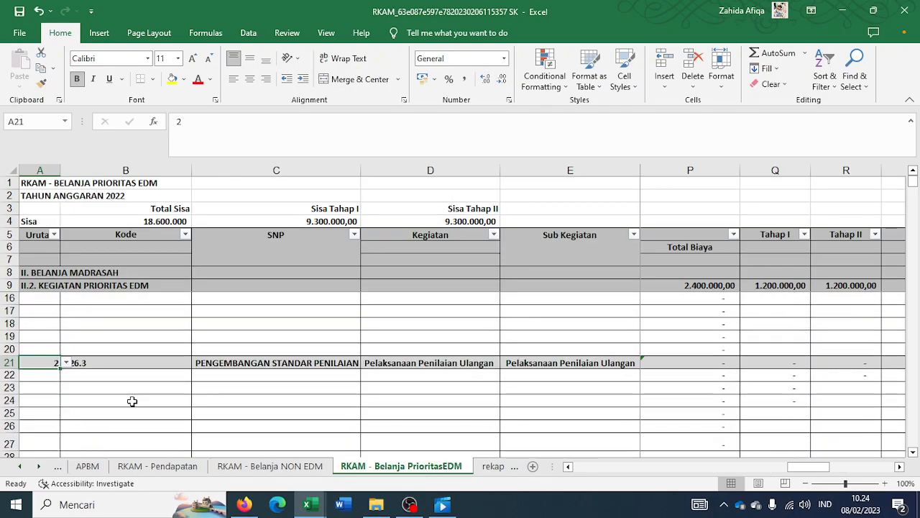
{"action": "left_click", "coordinate": [65, 362]}
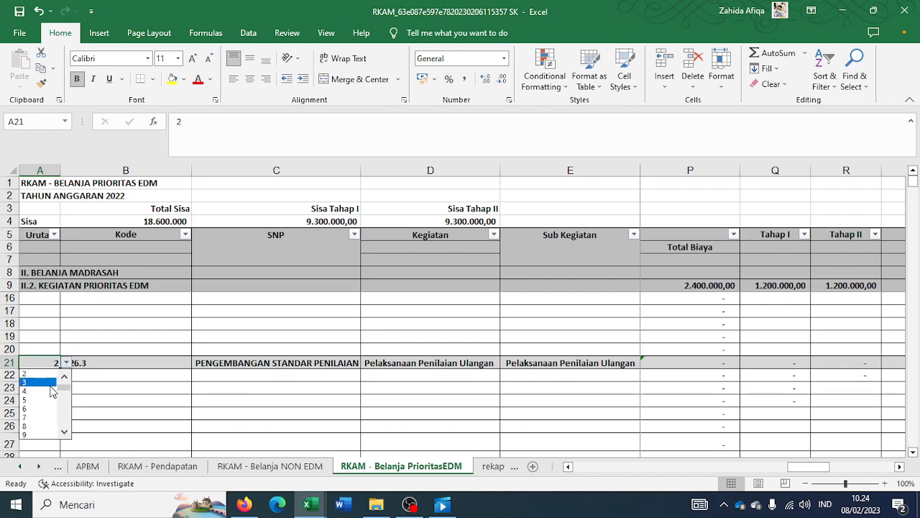
{"action": "left_click", "coordinate": [51, 388]}
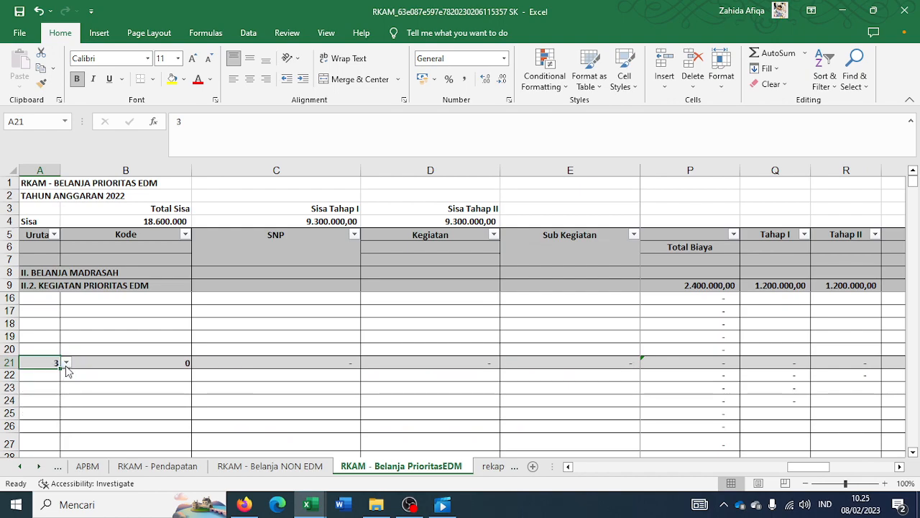
{"action": "left_click", "coordinate": [66, 363]}
{"action": "left_click", "coordinate": [64, 378]}
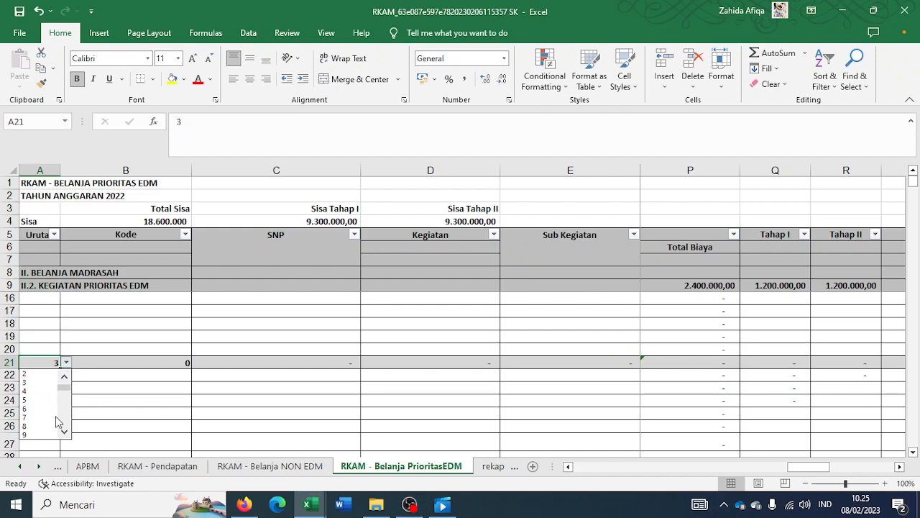
{"action": "left_click", "coordinate": [21, 469]}
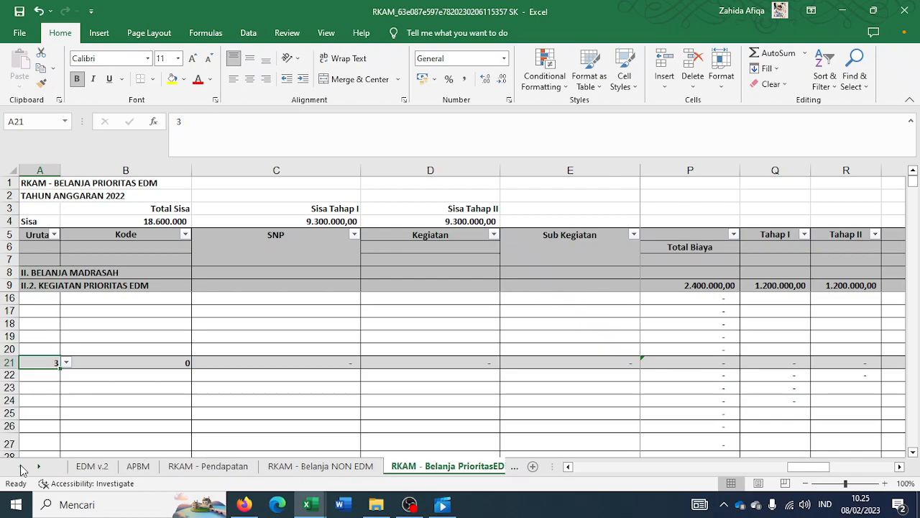
{"action": "left_click", "coordinate": [66, 363]}
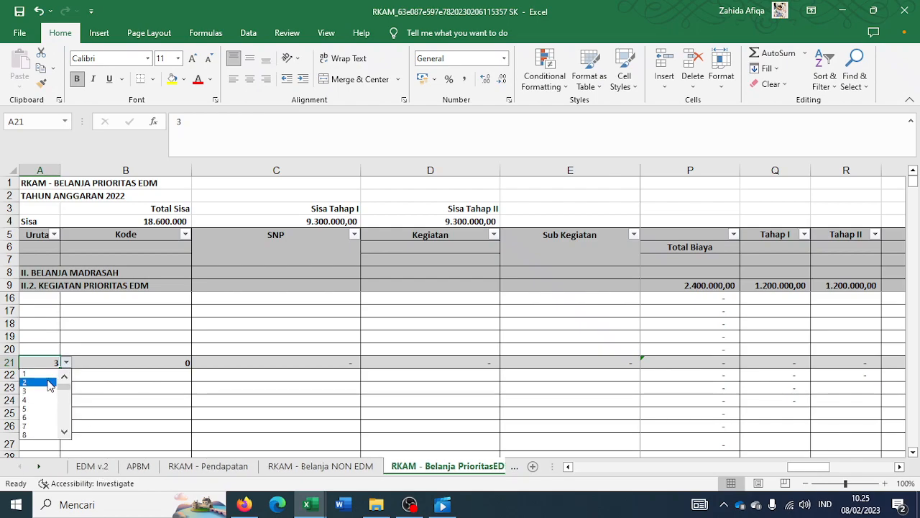
{"action": "left_click", "coordinate": [49, 383]}
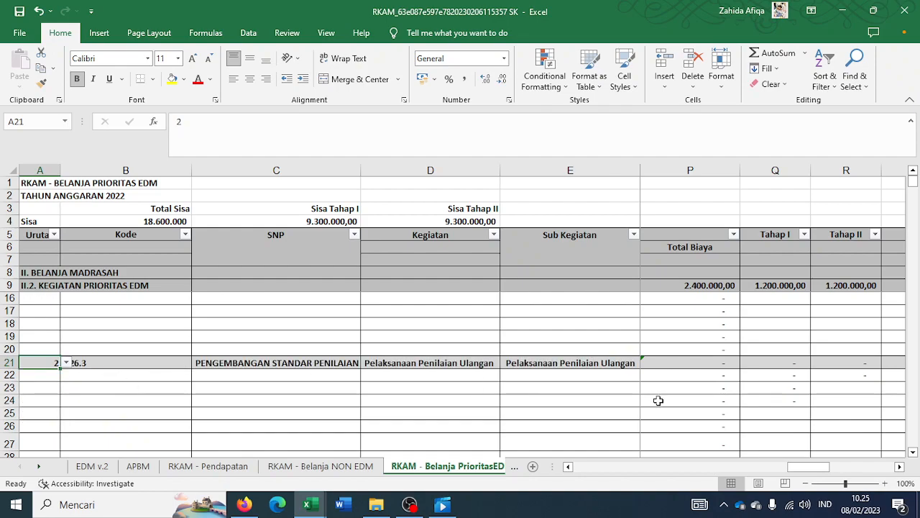
Step: Examine the priority 2 spending block from Total Biaya back to its Uraian cost component in rows 21 and 22
{"action": "left_click", "coordinate": [687, 363]}
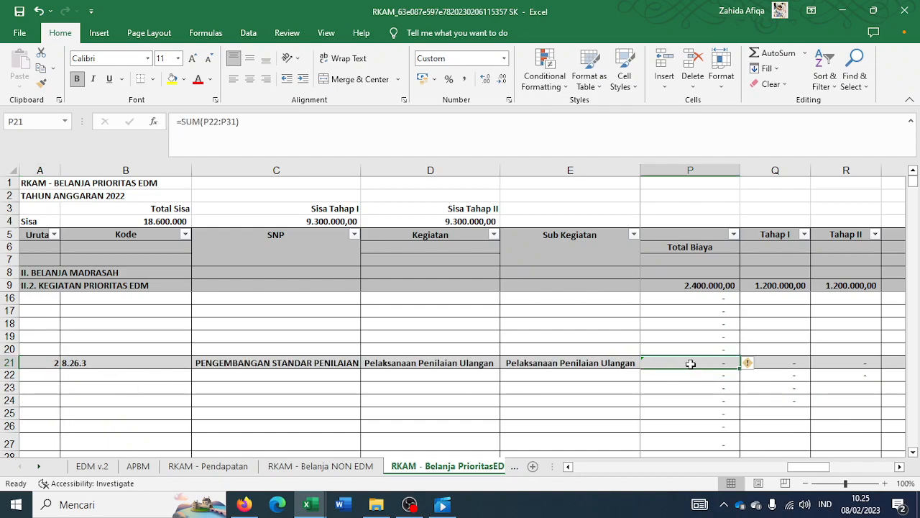
{"action": "key", "text": "Left"}
{"action": "key", "text": "Left"}
{"action": "key", "text": "Left"}
{"action": "key", "text": "Left"}
{"action": "key", "text": "Left"}
{"action": "key", "text": "Left"}
{"action": "key", "text": "Left"}
{"action": "key", "text": "Left"}
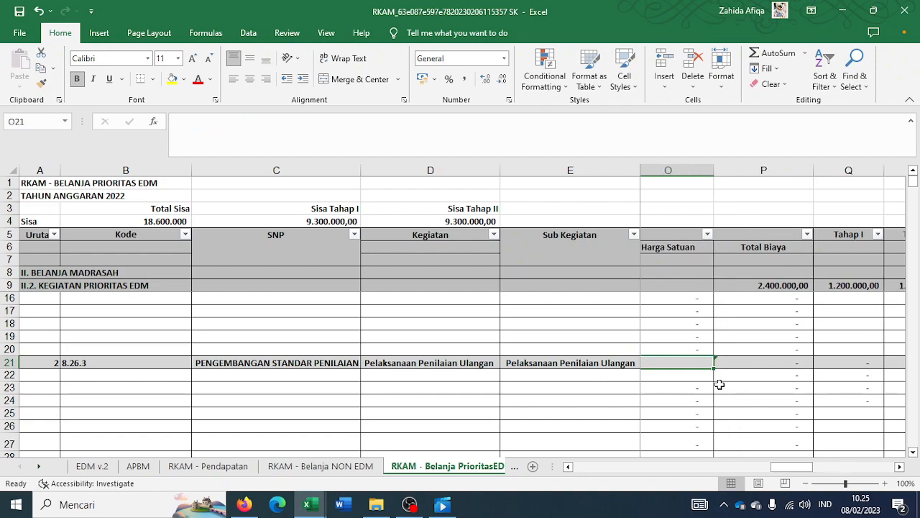
{"action": "key", "text": "Left"}
{"action": "key", "text": "Left"}
{"action": "key", "text": "Left"}
{"action": "key", "text": "Left"}
{"action": "key", "text": "Left"}
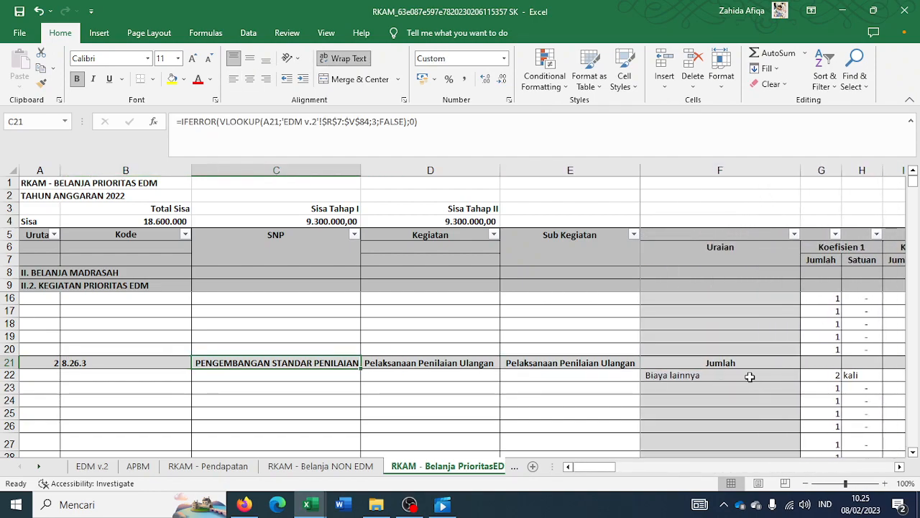
{"action": "left_click", "coordinate": [752, 376]}
{"action": "left_click", "coordinate": [806, 376]}
{"action": "left_click", "coordinate": [806, 376]}
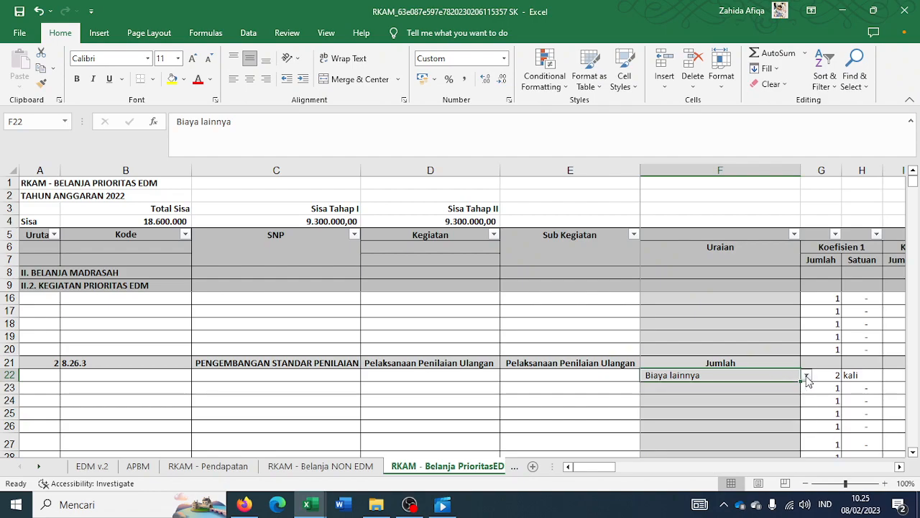
{"action": "left_click", "coordinate": [755, 362]}
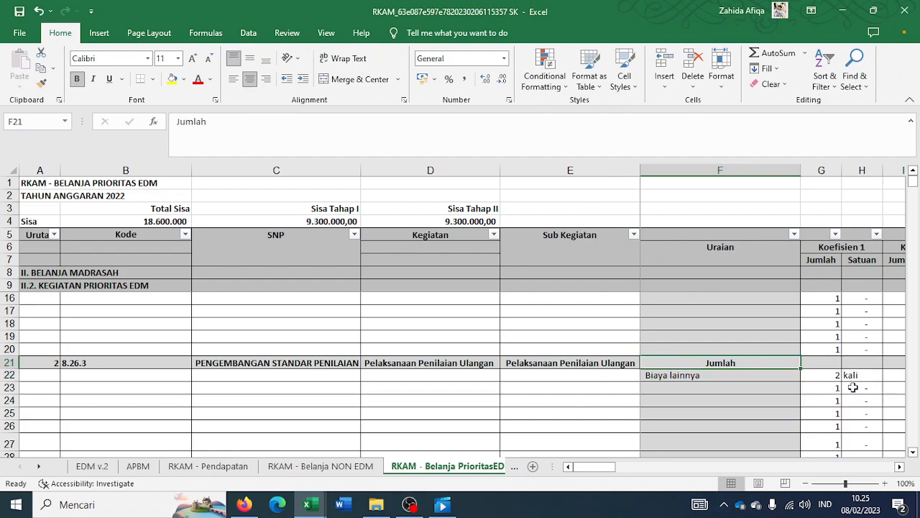
Step: Examine the priority 2 cost component in row 22, from the Koefisien 1 Jumlah and Satuan through Koefisien 4 to Total Biaya
{"action": "left_click", "coordinate": [826, 375]}
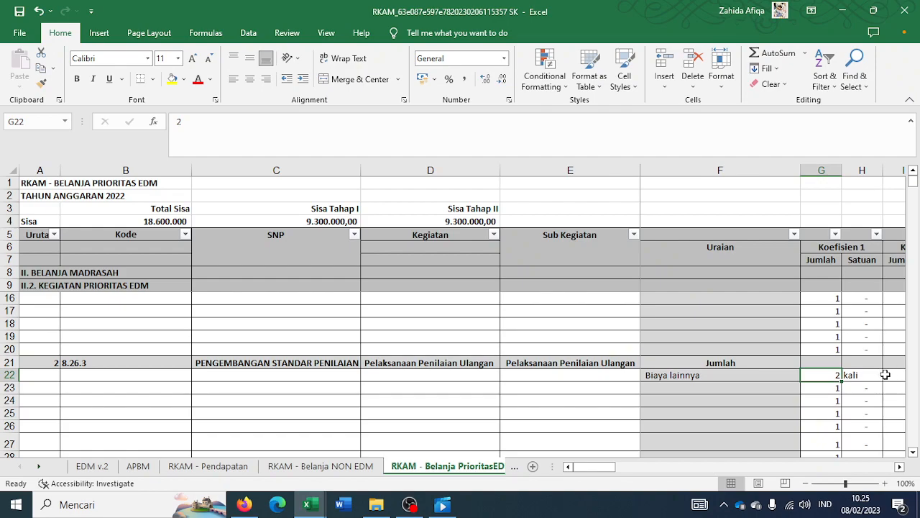
{"action": "left_click", "coordinate": [882, 374]}
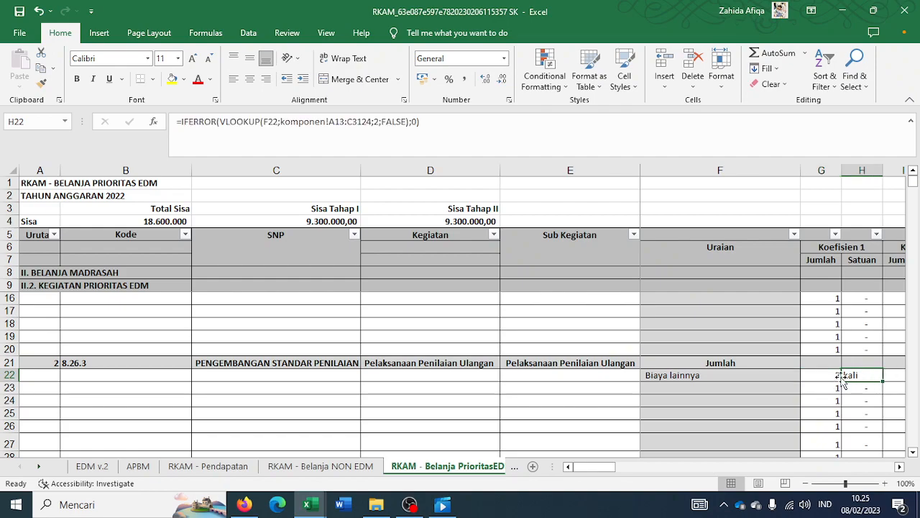
{"action": "key", "text": "Right"}
{"action": "key", "text": "Right"}
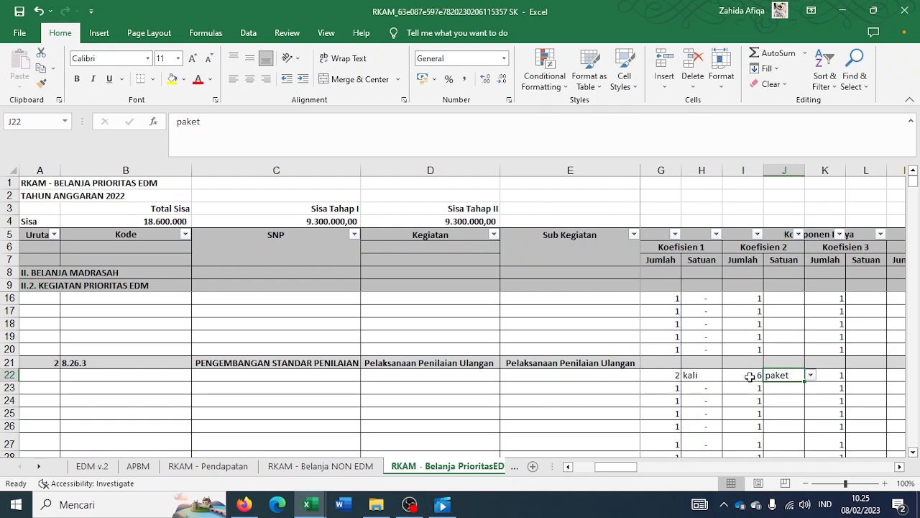
{"action": "key", "text": "Right"}
{"action": "key", "text": "Right"}
{"action": "key", "text": "Right"}
{"action": "key", "text": "Right"}
{"action": "key", "text": "Right"}
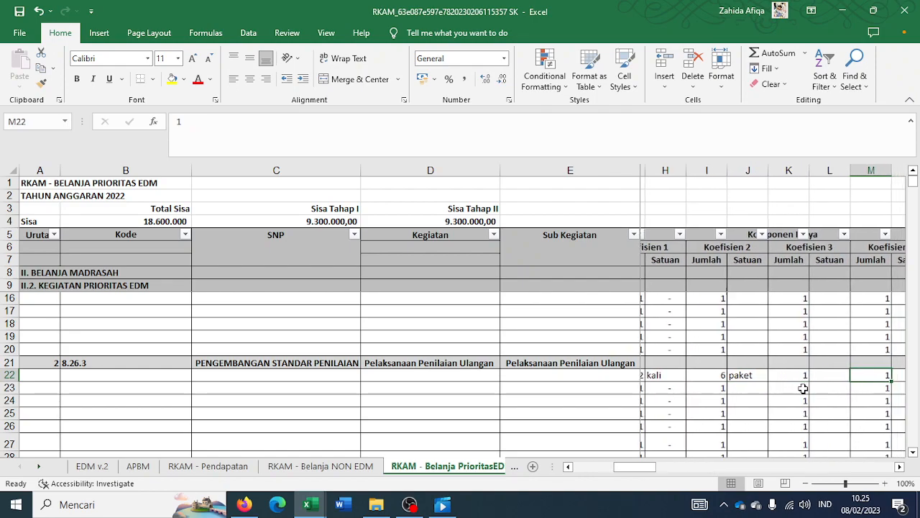
{"action": "key", "text": "Right"}
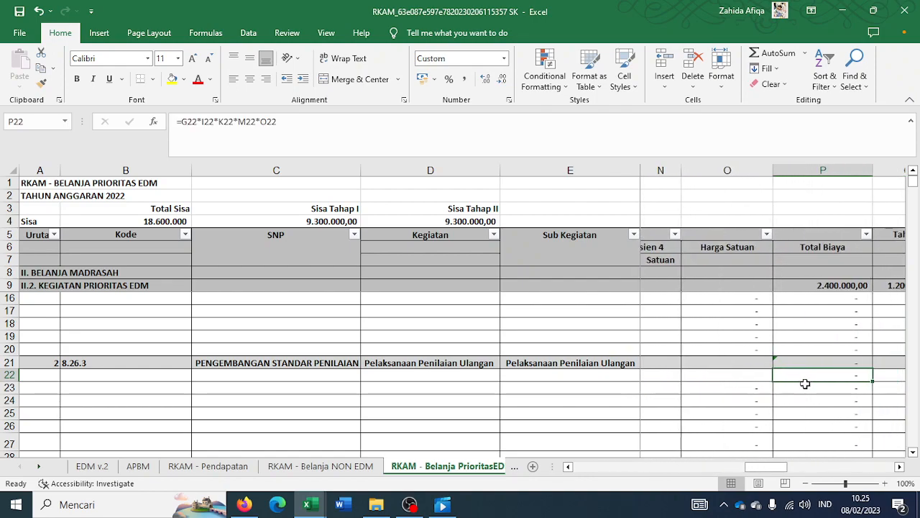
Step: Consult the RENCANA 2023 SK plan, set the Harga Satuan in O22 to 200000, and check the row's Tahap I, Tahap II and Keterangan columns
{"action": "left_click", "coordinate": [747, 375]}
{"action": "mouse_move", "coordinate": [307, 505]}
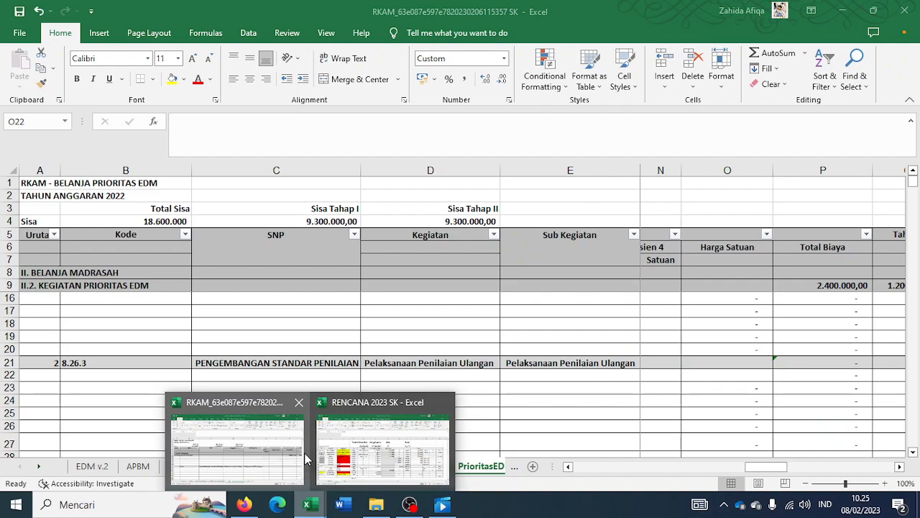
{"action": "left_click", "coordinate": [343, 448]}
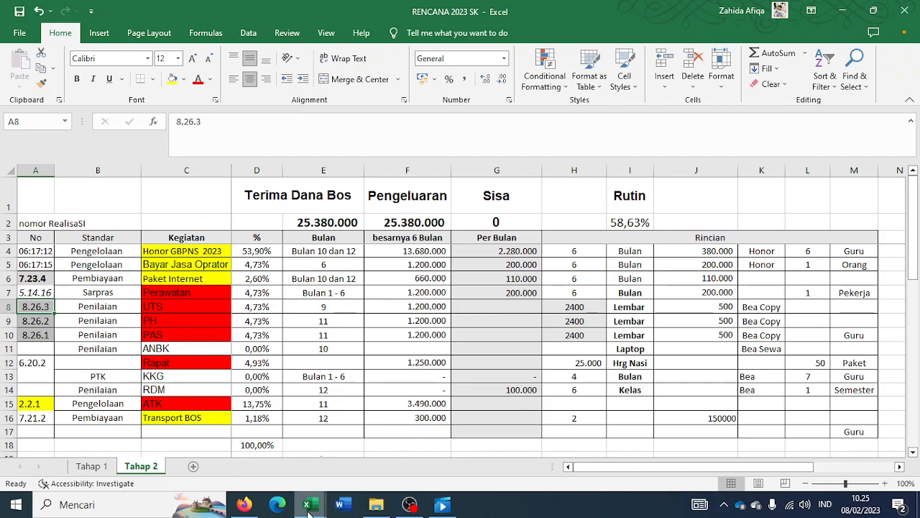
{"action": "left_click", "coordinate": [280, 464]}
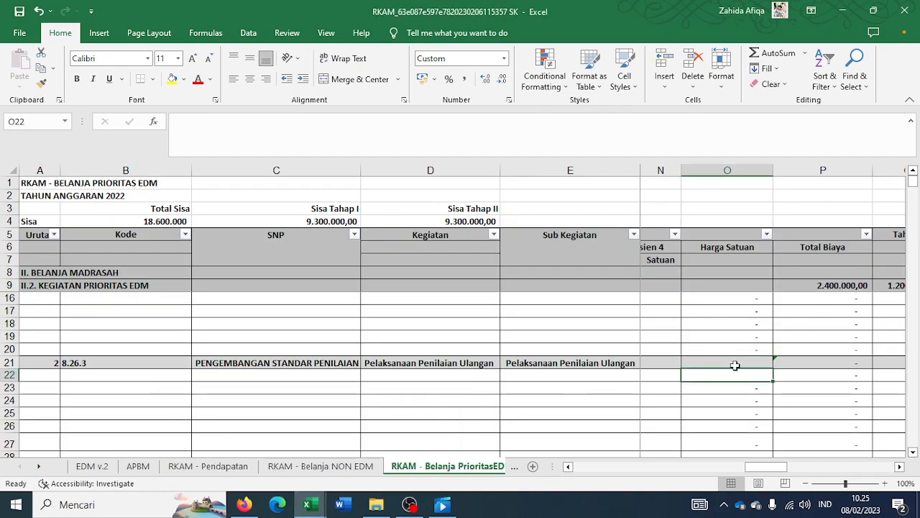
{"action": "type", "text": "200.00"}
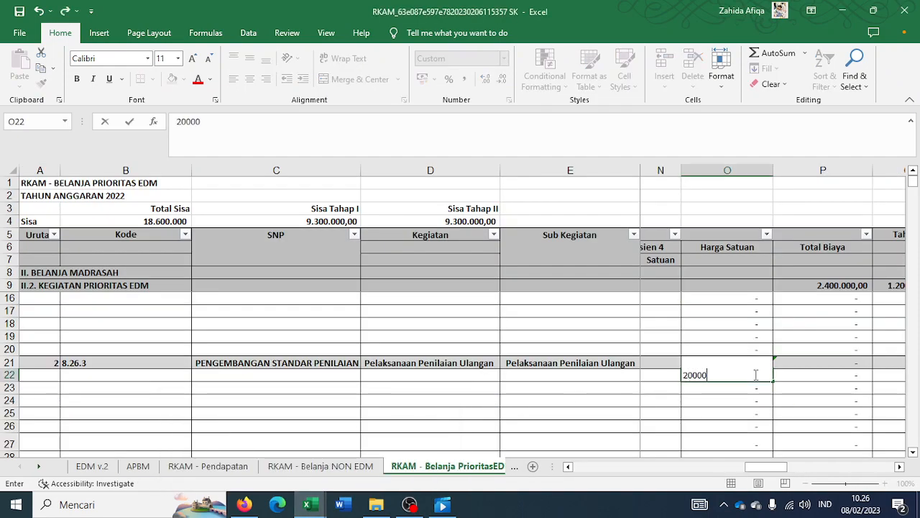
{"action": "type", "text": "0"}
{"action": "key", "text": "Return"}
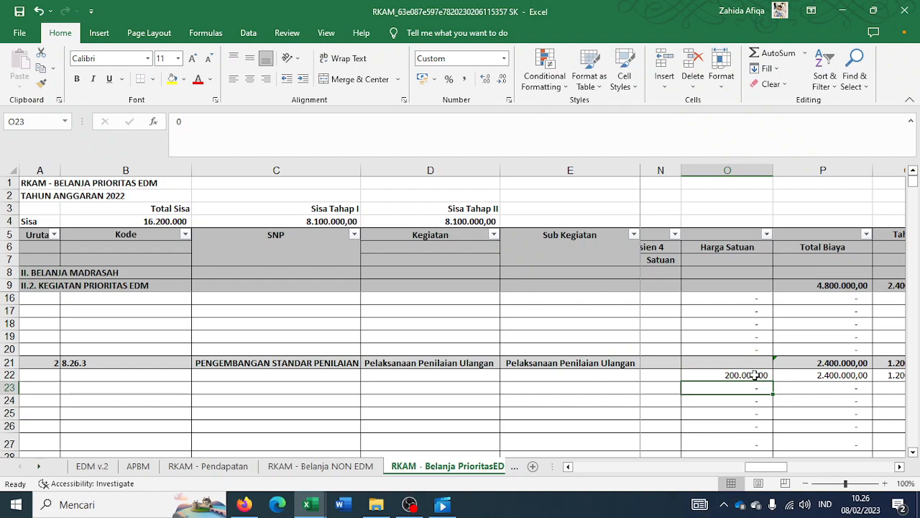
{"action": "left_click", "coordinate": [902, 376]}
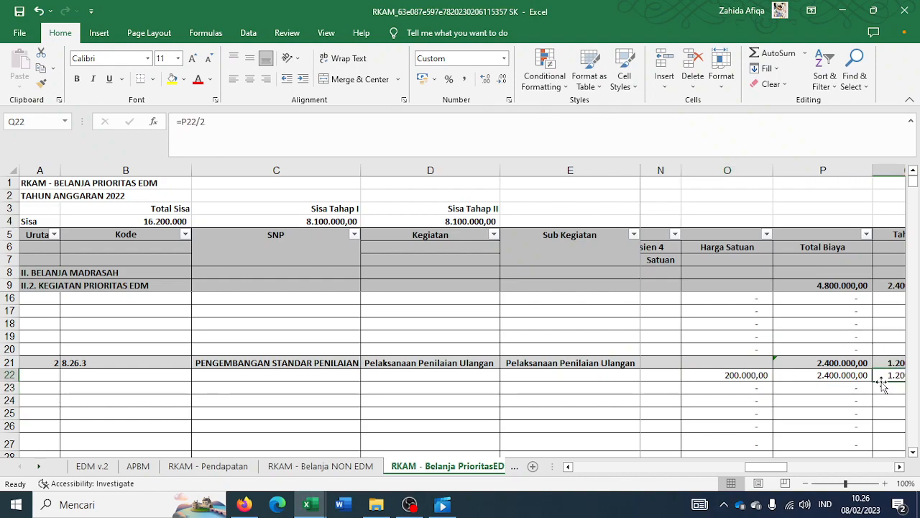
{"action": "key", "text": "Right"}
{"action": "scroll", "coordinate": [882, 388], "scroll_direction": "right", "scroll_amount": 2}
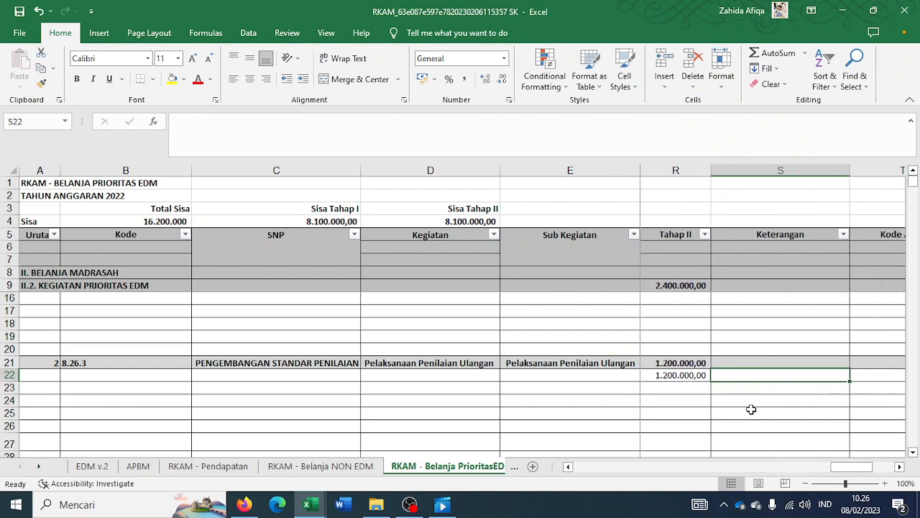
{"action": "key", "text": "Left"}
{"action": "key", "text": "Left"}
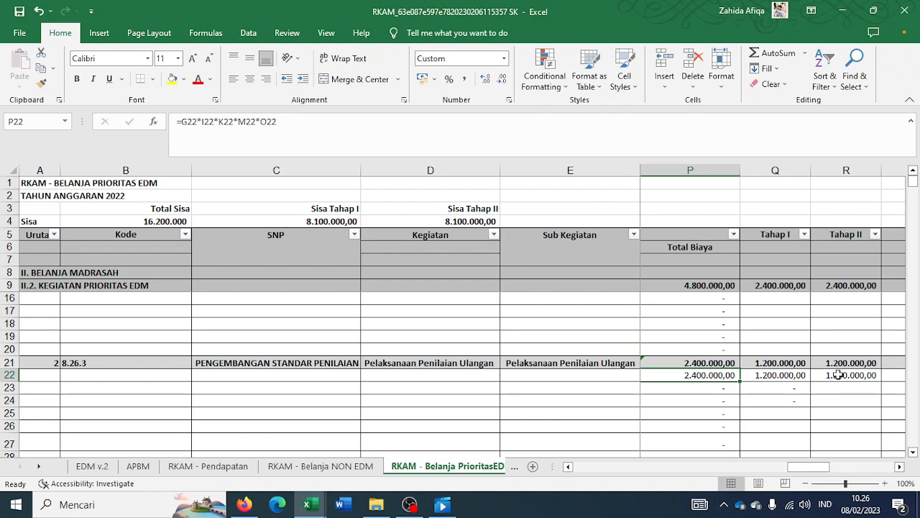
Step: Look through the rekap non EDM and rekap Prioritas EDM sheets
{"action": "left_click", "coordinate": [514, 472]}
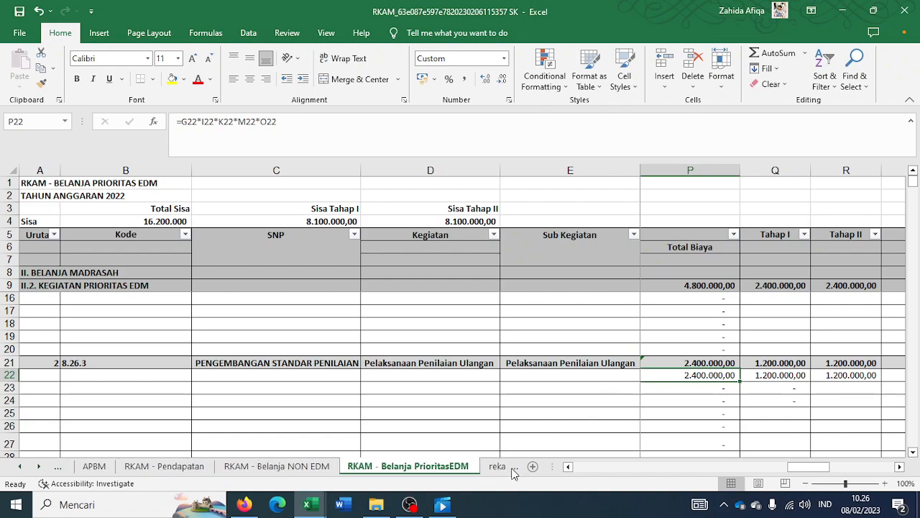
{"action": "left_click", "coordinate": [494, 471]}
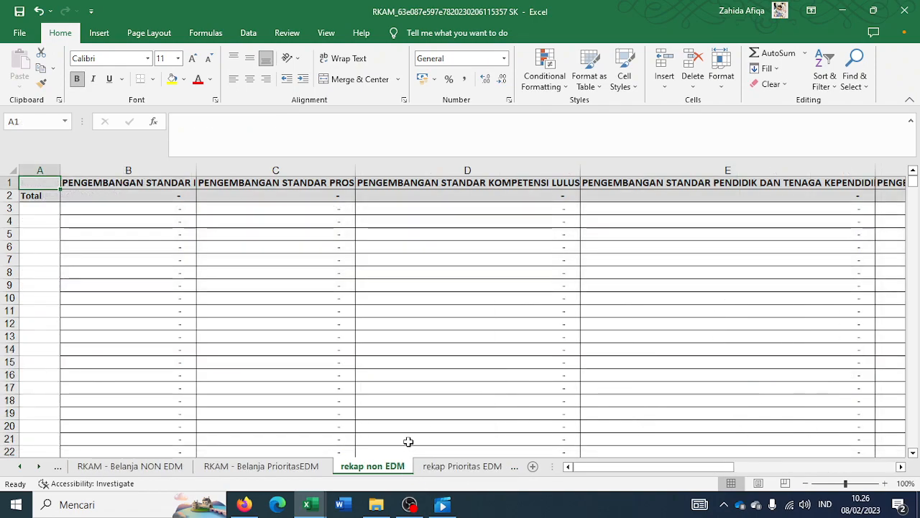
{"action": "left_click", "coordinate": [487, 468]}
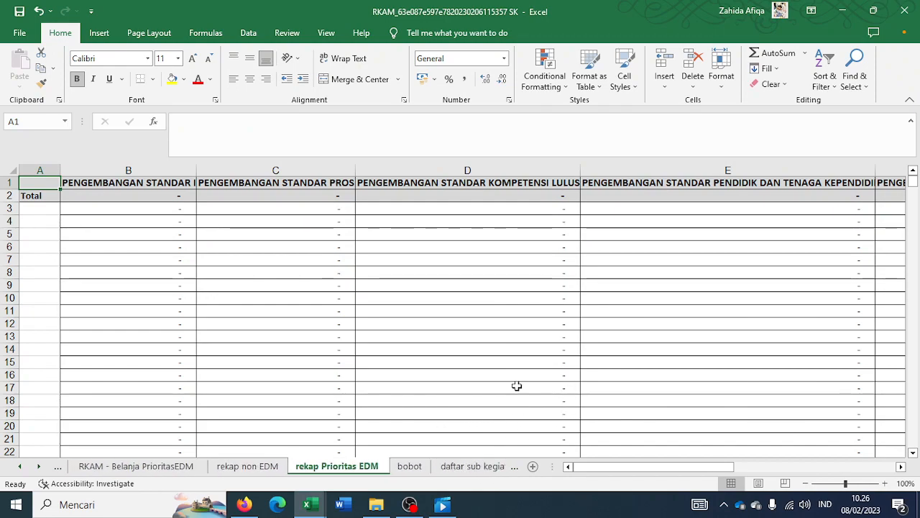
{"action": "scroll", "coordinate": [532, 382], "scroll_direction": "down", "scroll_amount": 4}
{"action": "left_click", "coordinate": [20, 467]}
{"action": "left_click", "coordinate": [21, 468]}
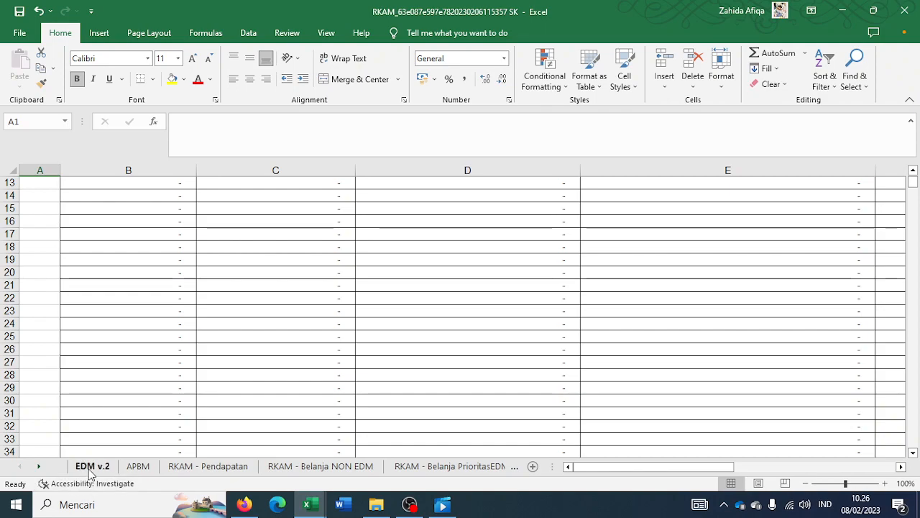
Step: Review the EDM v.2, APBM, RKAM - Pendapatan and RKAM - Belanja NON EDM sheets
{"action": "left_click", "coordinate": [92, 466]}
{"action": "scroll", "coordinate": [482, 374], "scroll_direction": "down", "scroll_amount": 2}
{"action": "scroll", "coordinate": [271, 439], "scroll_direction": "up", "scroll_amount": 2}
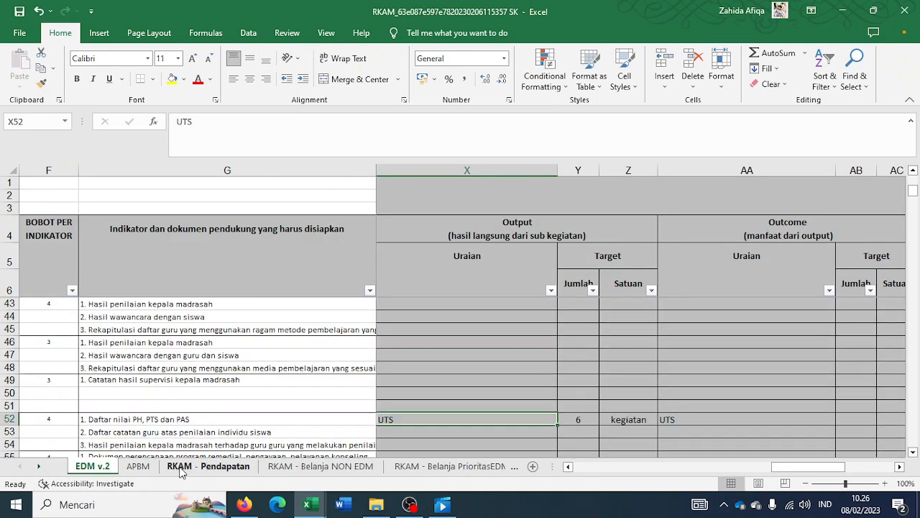
{"action": "left_click", "coordinate": [140, 468]}
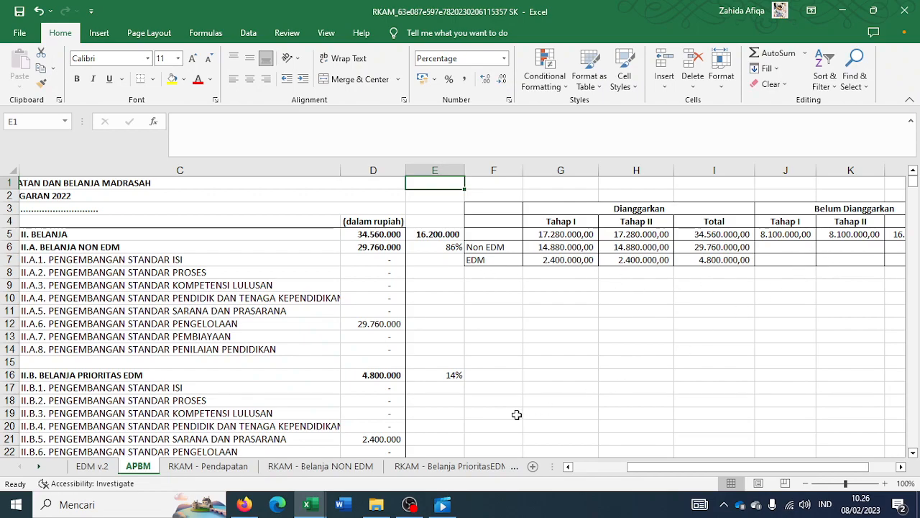
{"action": "left_click", "coordinate": [245, 468]}
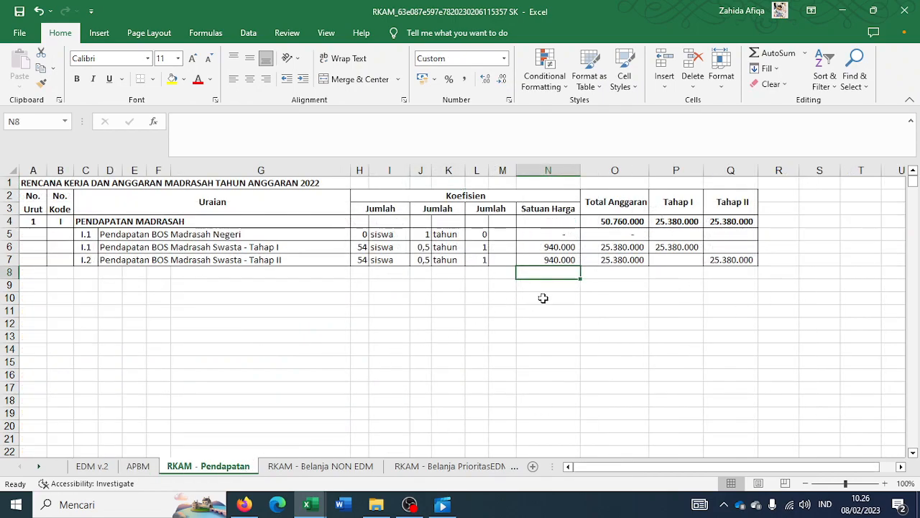
{"action": "left_click", "coordinate": [320, 466]}
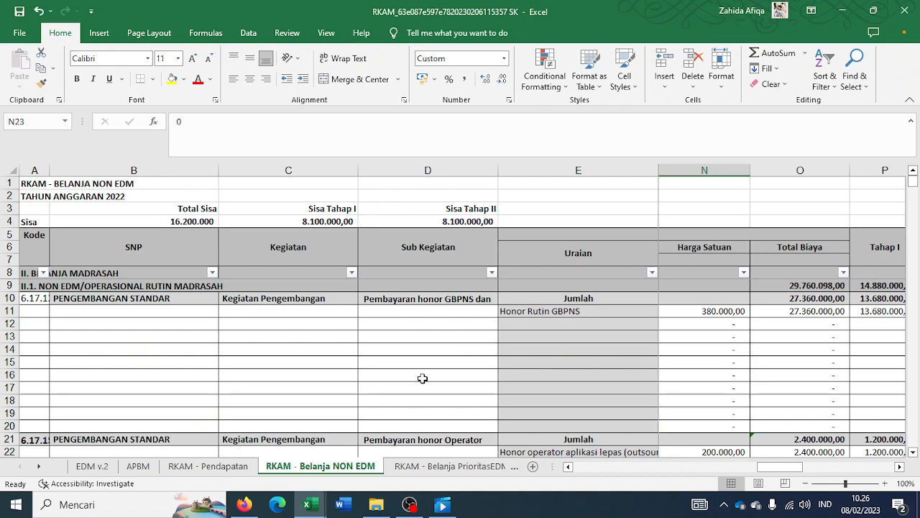
{"action": "scroll", "coordinate": [450, 363], "scroll_direction": "down", "scroll_amount": 3}
{"action": "scroll", "coordinate": [312, 400], "scroll_direction": "up", "scroll_amount": 3}
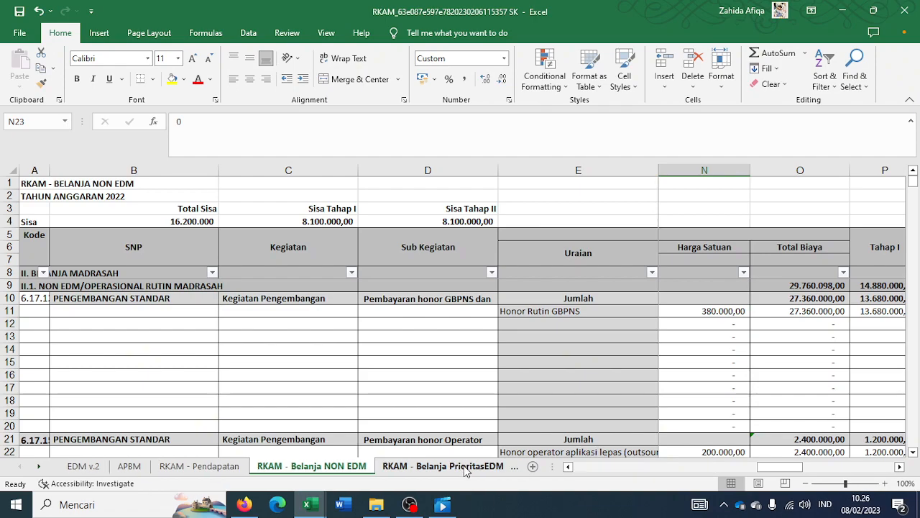
Step: Check the recap and bobot sheets once more and save the RKAM workbook
{"action": "left_click", "coordinate": [453, 466]}
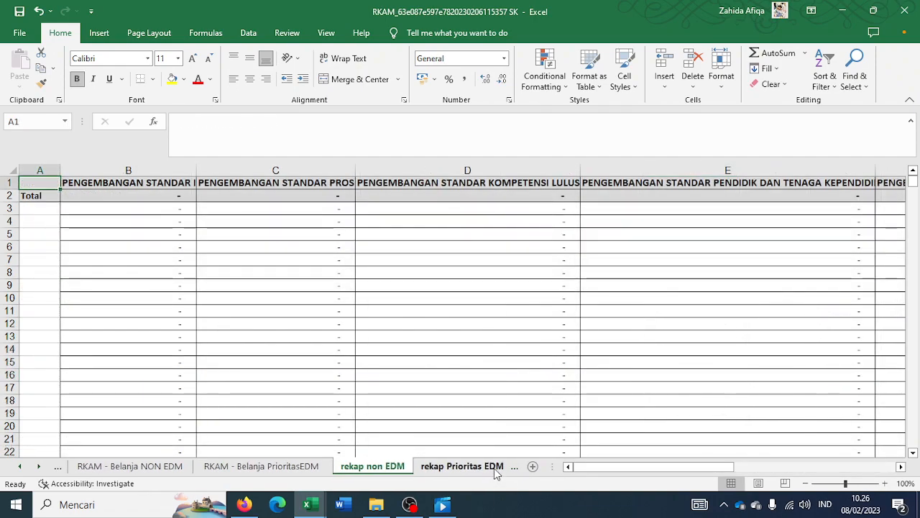
{"action": "left_click", "coordinate": [463, 466]}
{"action": "left_click", "coordinate": [416, 466]}
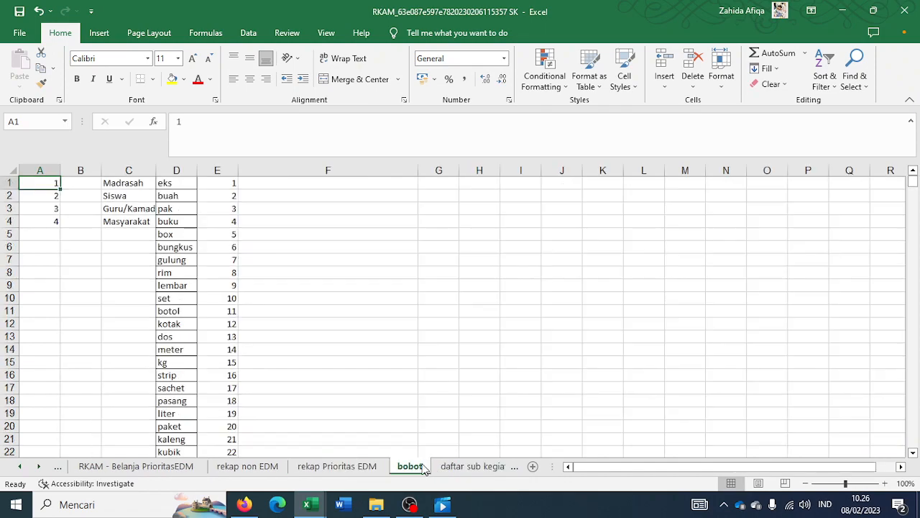
{"action": "left_click", "coordinate": [337, 466]}
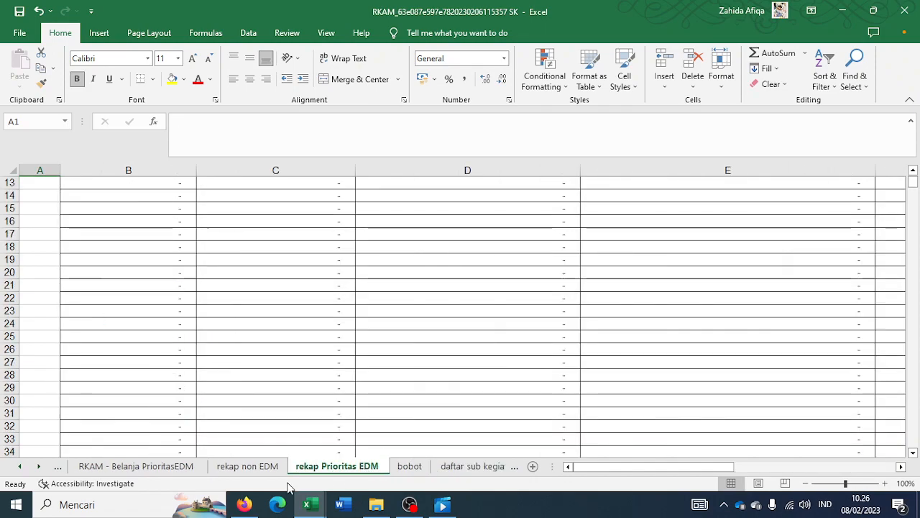
{"action": "left_click", "coordinate": [263, 467]}
{"action": "key", "text": "ctrl+s"}
Step: Switch to the BOS Kemenag portal in Firefox and look through the History Riwayat BOS page
{"action": "left_click", "coordinate": [244, 503]}
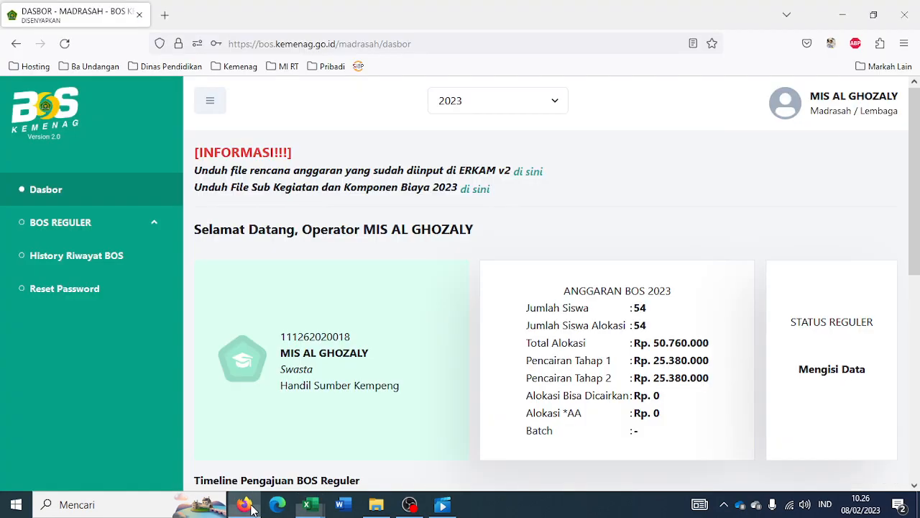
{"action": "left_click", "coordinate": [69, 255]}
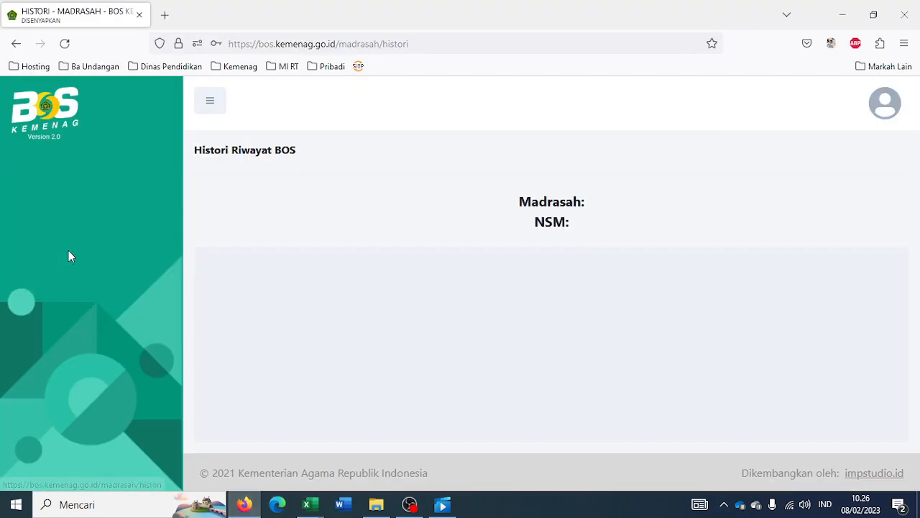
{"action": "scroll", "coordinate": [445, 331], "scroll_direction": "down", "scroll_amount": 3}
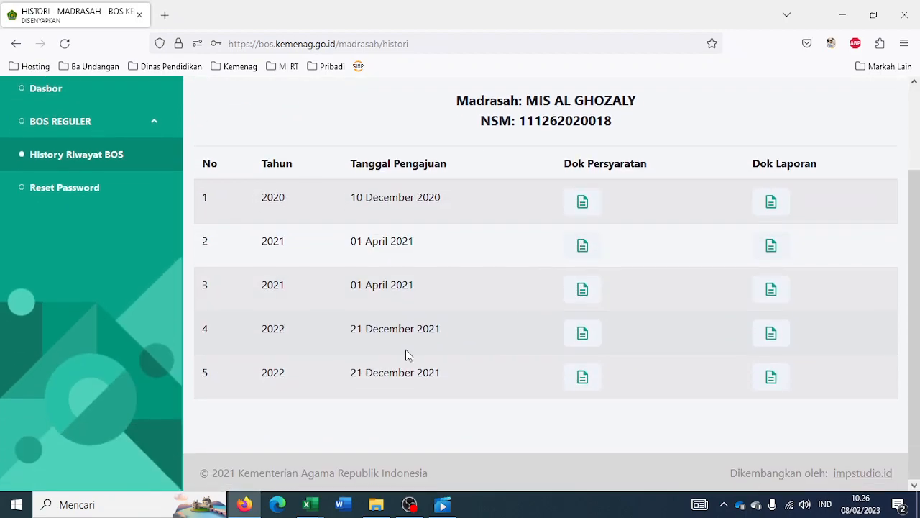
{"action": "scroll", "coordinate": [476, 350], "scroll_direction": "up", "scroll_amount": 3}
Step: Open the Persyaratan Pencairan Dana page of BOS Reguler and go to its Ajukan section
{"action": "left_click", "coordinate": [62, 223]}
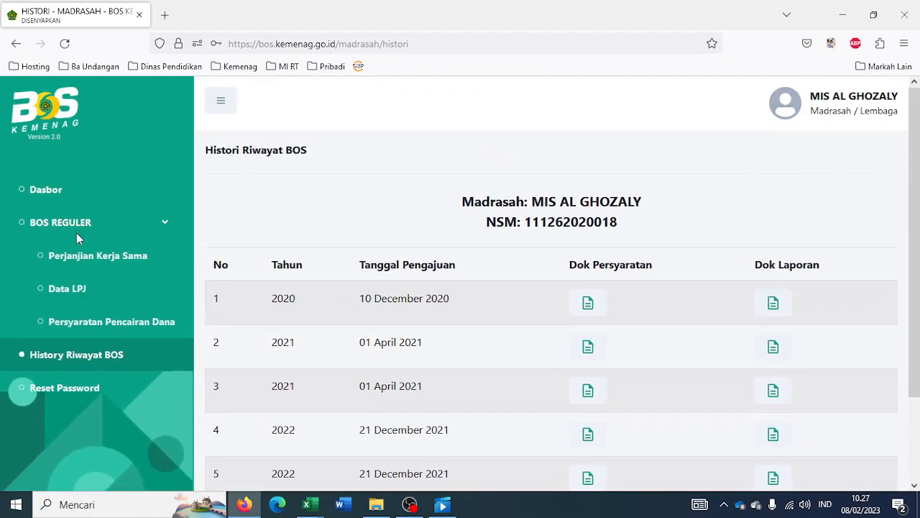
{"action": "left_click", "coordinate": [97, 323]}
{"action": "scroll", "coordinate": [546, 341], "scroll_direction": "down", "scroll_amount": 5}
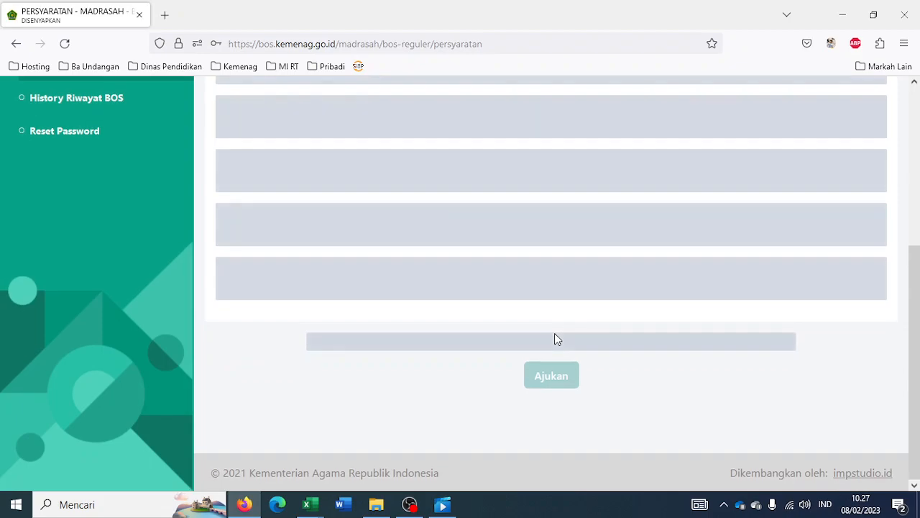